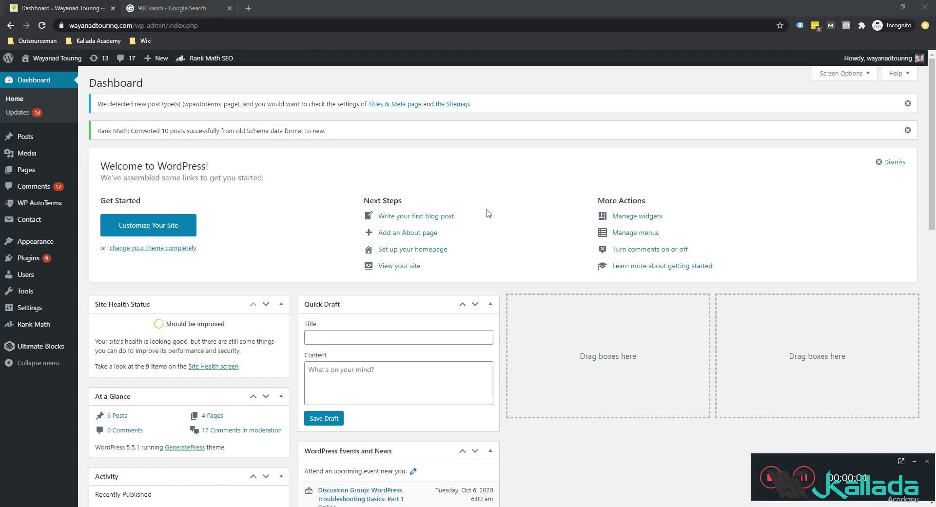
{"action": "left_click", "coordinate": [927, 463]}
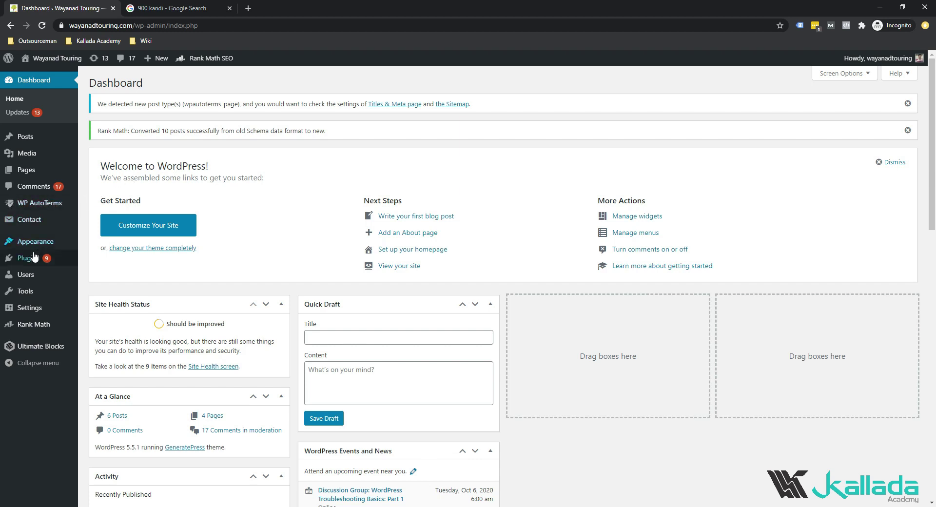
Search the installable plugins for "rankmath" and for "ultimate blocks"
{"action": "mouse_move", "coordinate": [34, 259]}
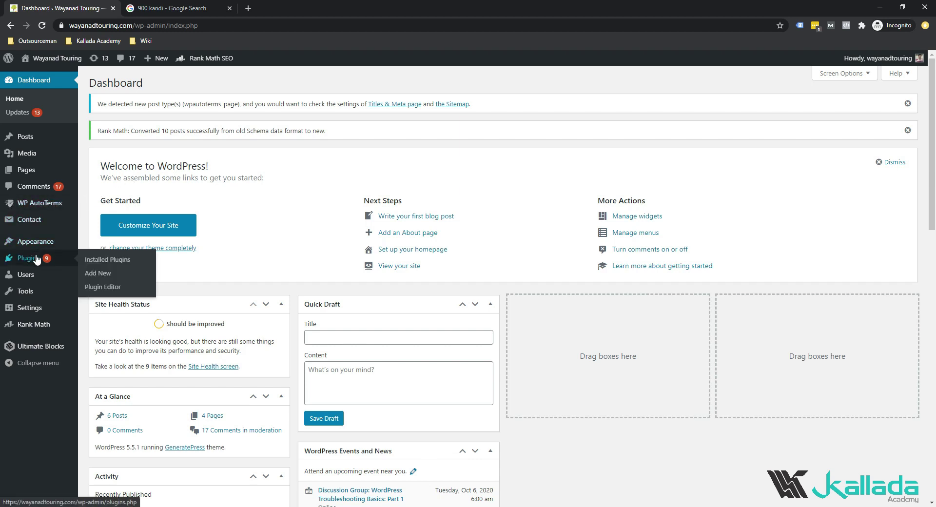
{"action": "left_click", "coordinate": [105, 274]}
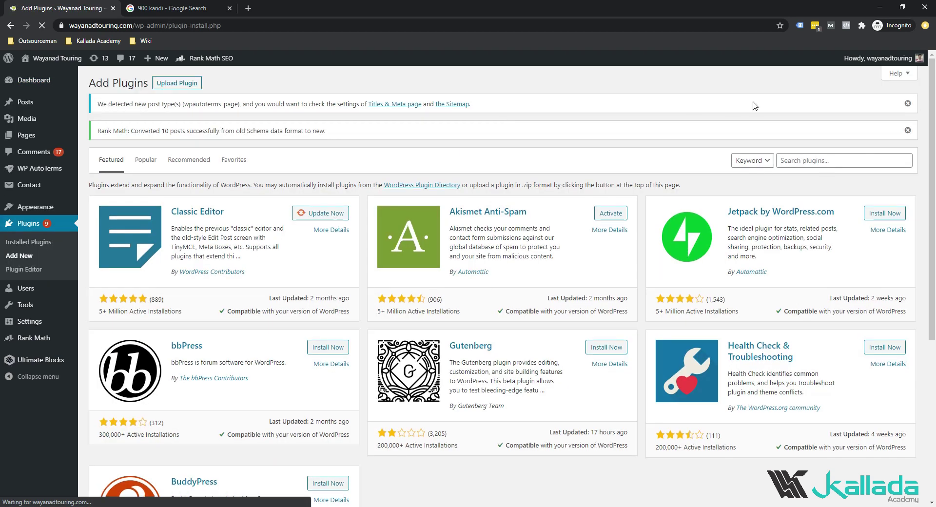
{"action": "left_click", "coordinate": [830, 156]}
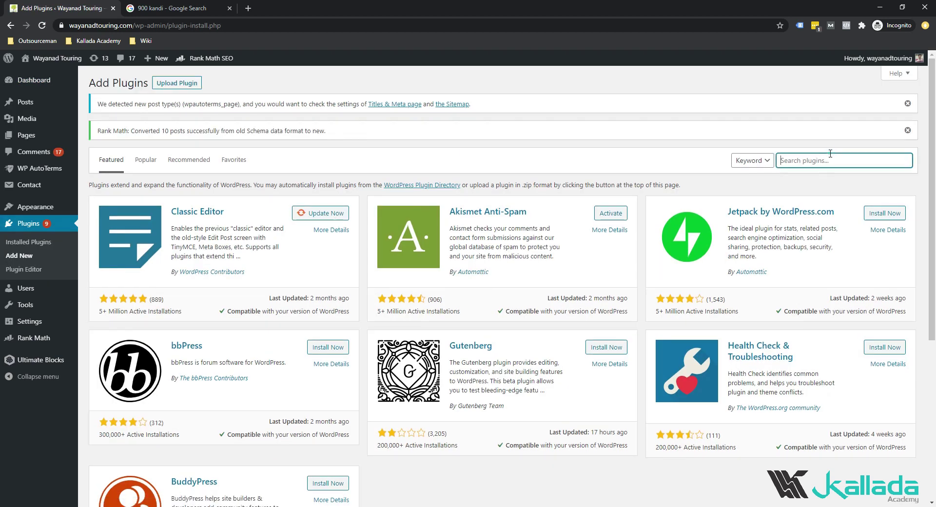
{"action": "type", "text": "rankmath"}
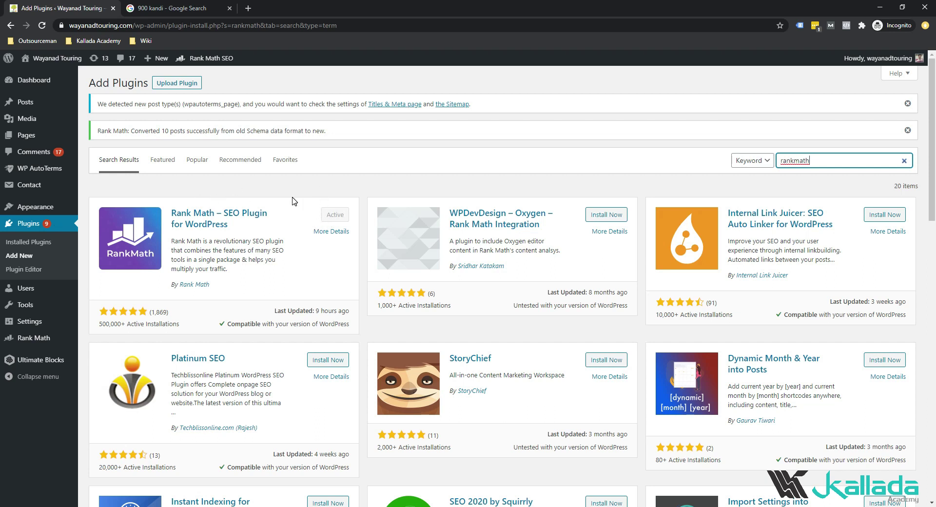
{"action": "double_click", "coordinate": [847, 162]}
{"action": "type", "text": "ultimate blocks"}
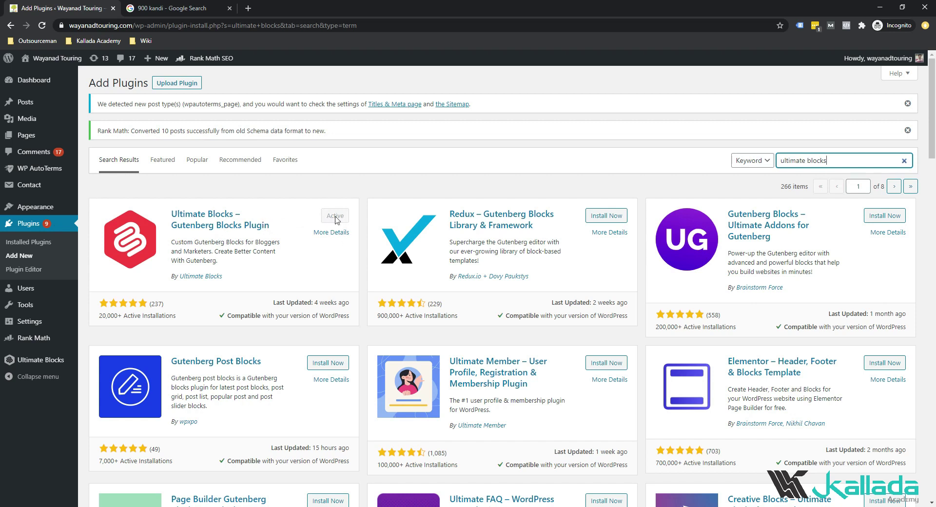
Open the "Wayanad Tourist Place" page for editing from the list of all pages
{"action": "left_click", "coordinate": [41, 80]}
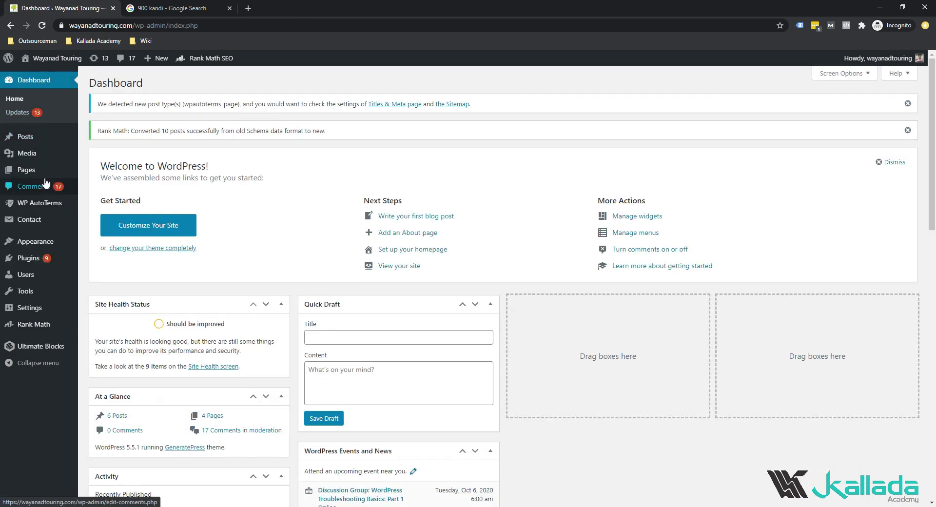
{"action": "mouse_move", "coordinate": [51, 177]}
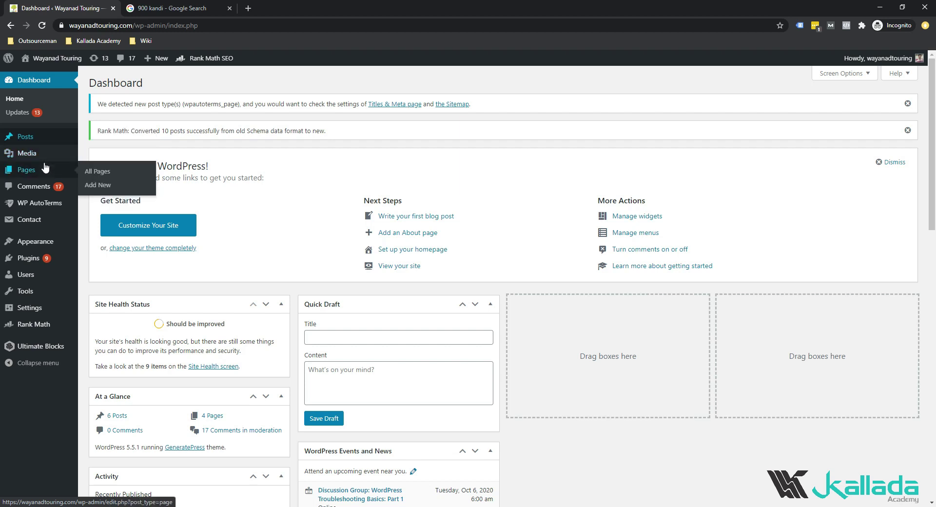
{"action": "left_click", "coordinate": [86, 173]}
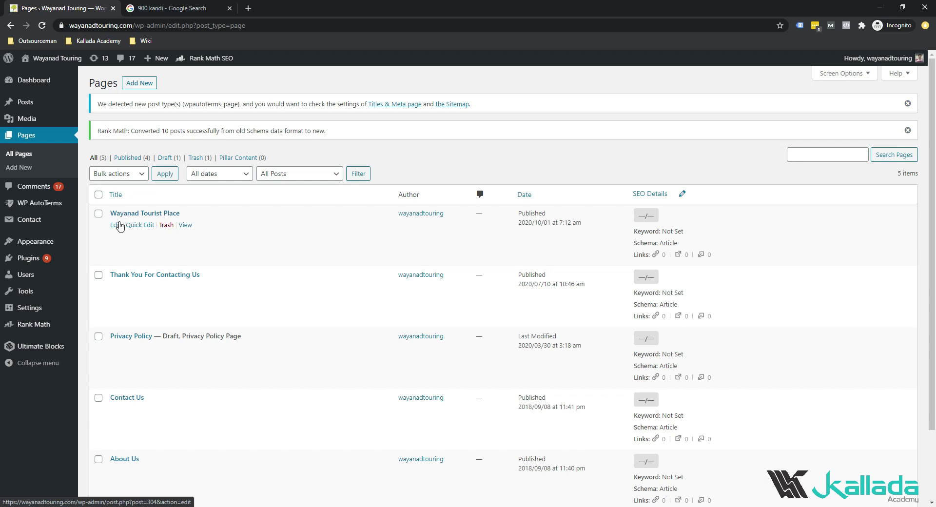
{"action": "left_click", "coordinate": [119, 226]}
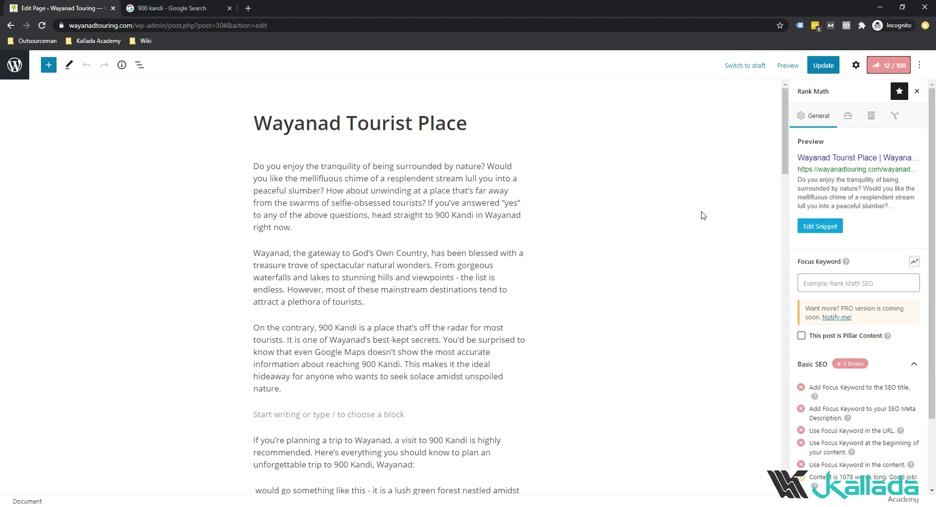
Set the Rank Math focus keyword of the page to "900 kandi"
{"action": "left_click", "coordinate": [846, 276]}
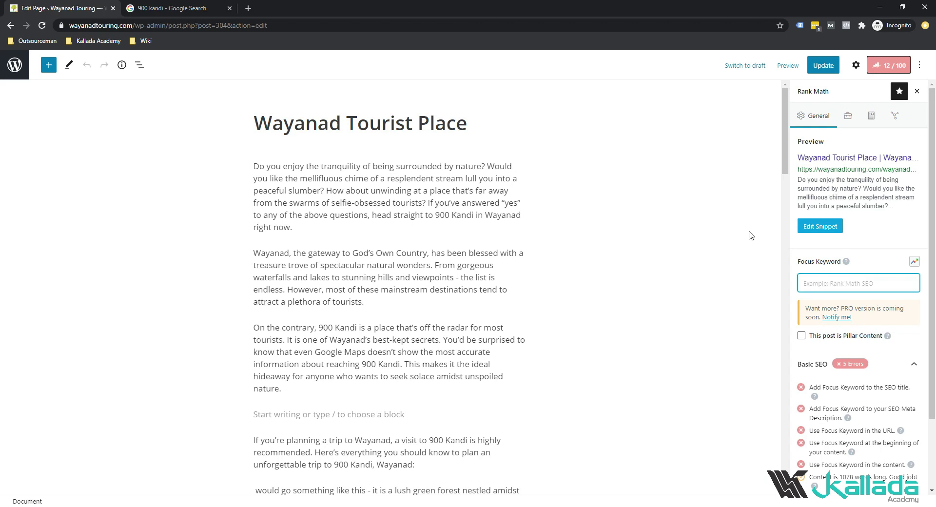
{"action": "left_click", "coordinate": [861, 289]}
{"action": "type", "text": "900 kandi"}
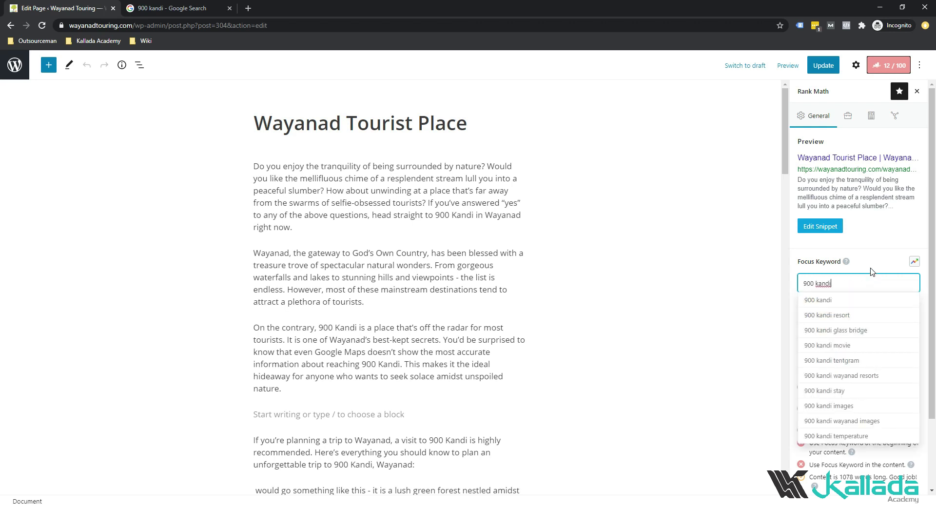
{"action": "left_click", "coordinate": [839, 300]}
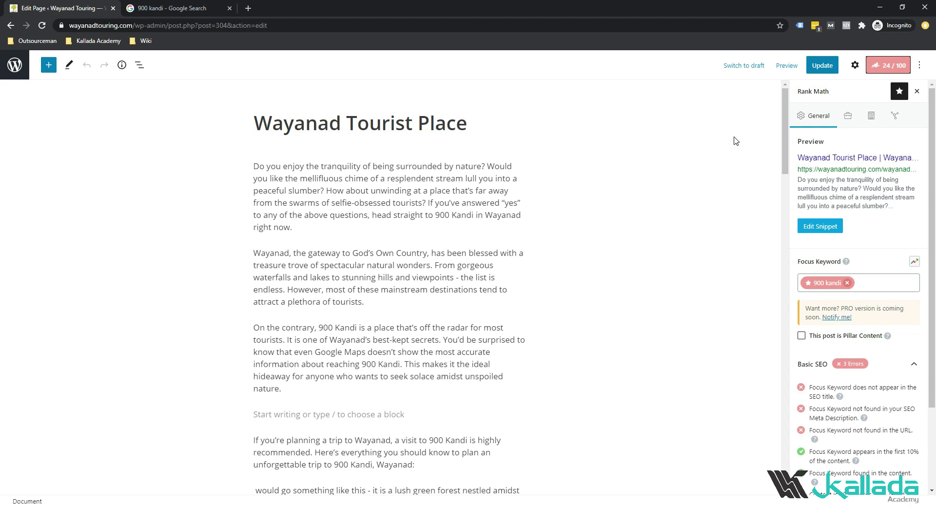
Replace the page title with "900 Kandi"
{"action": "scroll", "coordinate": [809, 131], "scroll_direction": "down", "scroll_amount": 2}
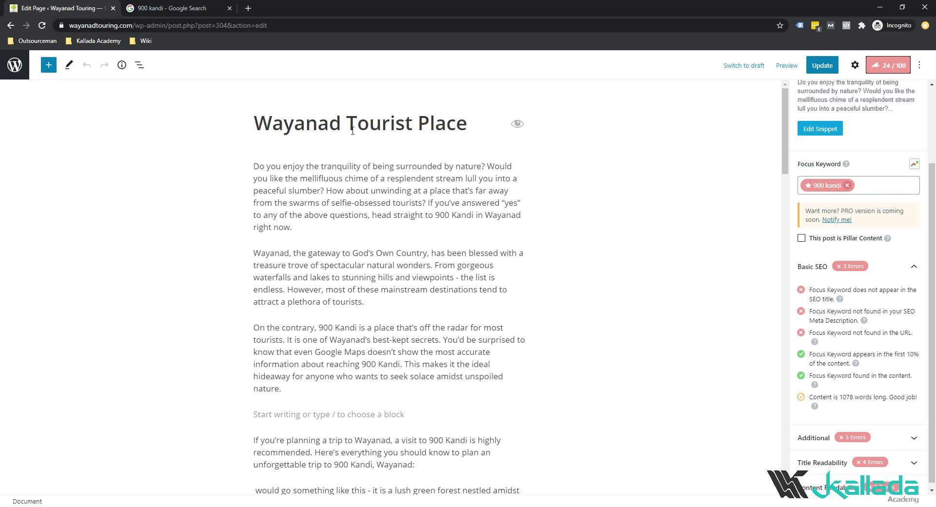
{"action": "triple_click", "coordinate": [330, 124]}
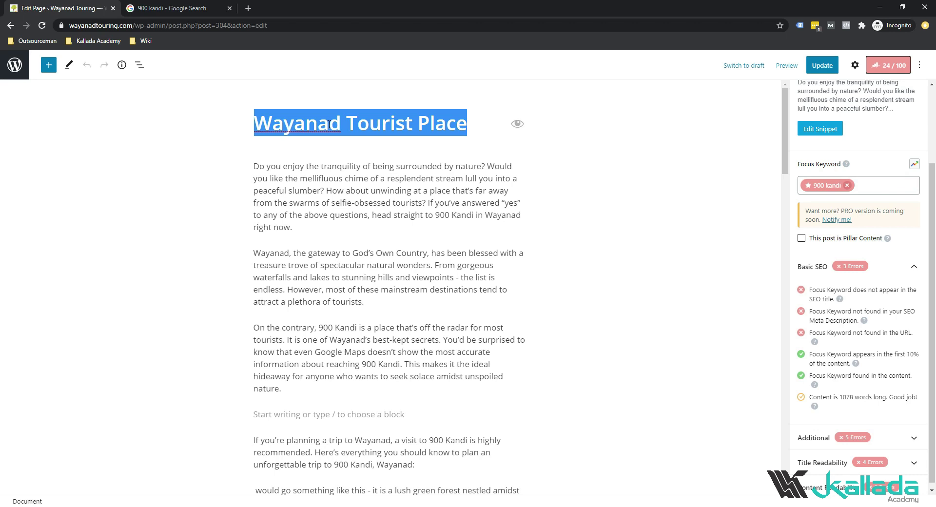
{"action": "type", "text": "900 Kandi"}
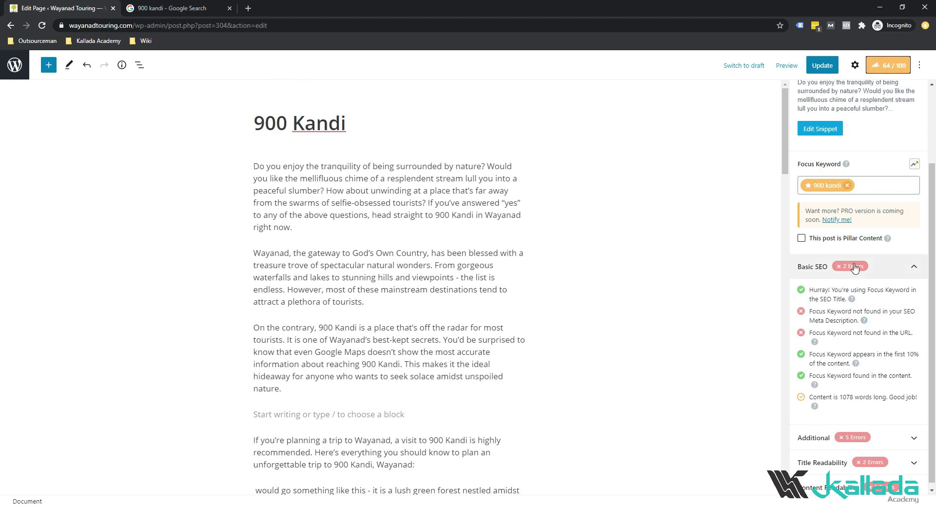
Switch to the Google results for "900 kandi" and examine the description text shown under the competing pages' titles
{"action": "left_click", "coordinate": [190, 8]}
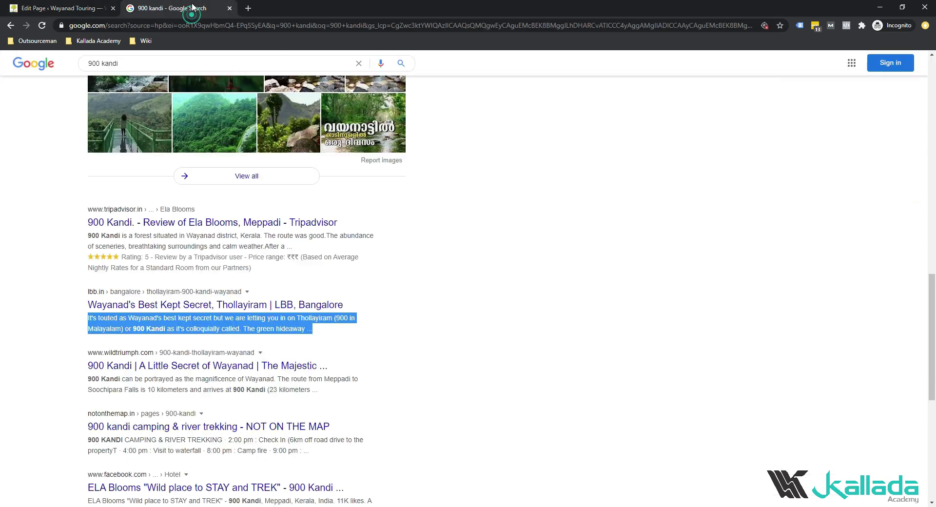
{"action": "scroll", "coordinate": [273, 147], "scroll_direction": "up", "scroll_amount": 5}
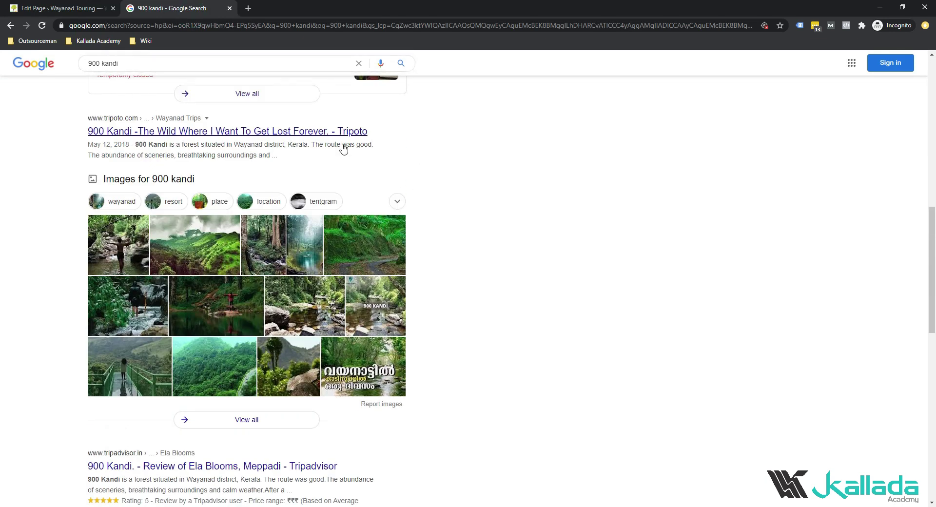
{"action": "scroll", "coordinate": [379, 190], "scroll_direction": "up", "scroll_amount": 2}
{"action": "scroll", "coordinate": [292, 237], "scroll_direction": "down", "scroll_amount": 8}
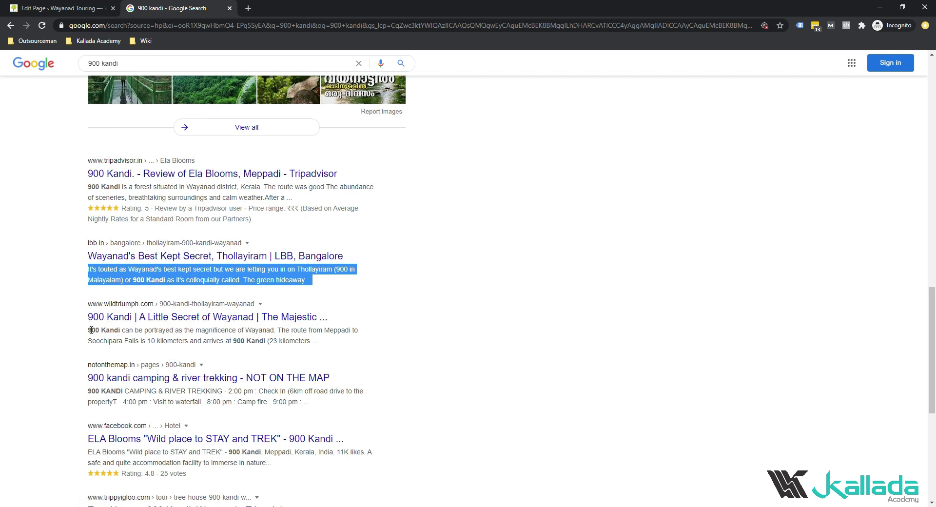
{"action": "left_click_drag", "start_coordinate": [90, 330], "coordinate": [313, 339]}
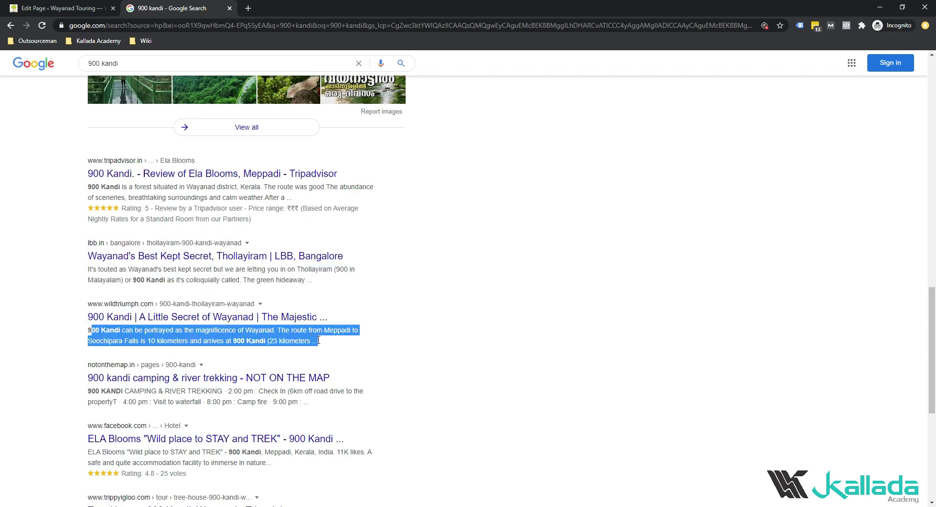
{"action": "triple_click", "coordinate": [319, 340]}
Back in the WordPress page editor, copy the opening paragraph's first sentence into the Description of the Rank Math search snippet
{"action": "left_click", "coordinate": [73, 11]}
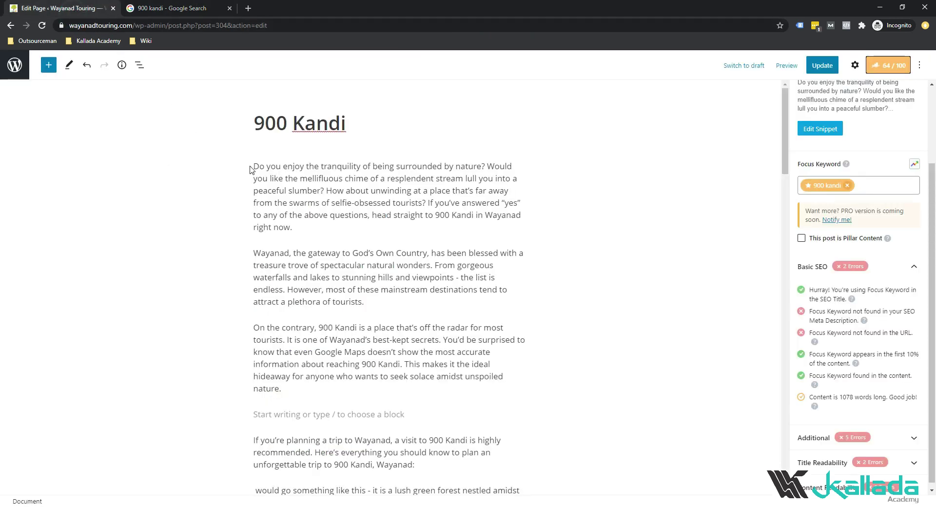
{"action": "left_click_drag", "start_coordinate": [254, 166], "coordinate": [482, 166]}
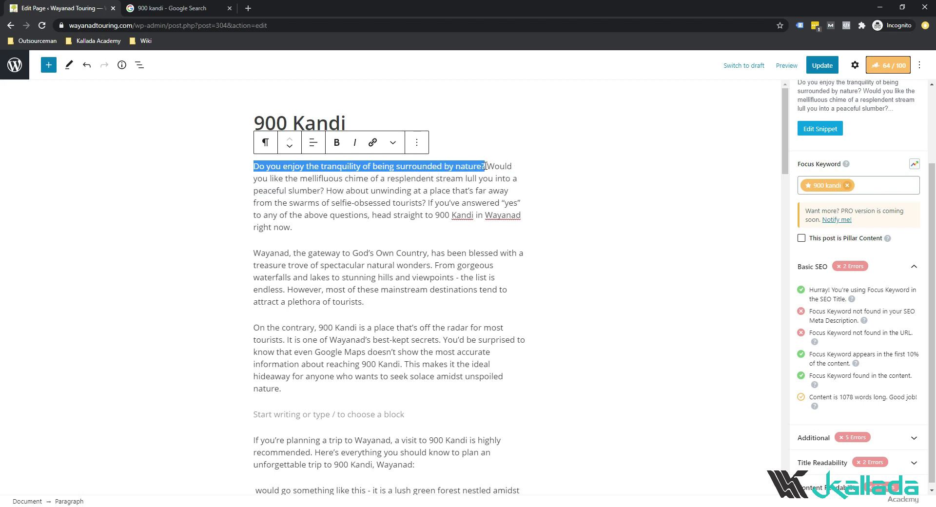
{"action": "left_click_drag", "start_coordinate": [486, 166], "coordinate": [485, 166]}
{"action": "key", "text": "ctrl+c"}
{"action": "scroll", "coordinate": [836, 132], "scroll_direction": "up", "scroll_amount": 2}
{"action": "left_click", "coordinate": [836, 226]}
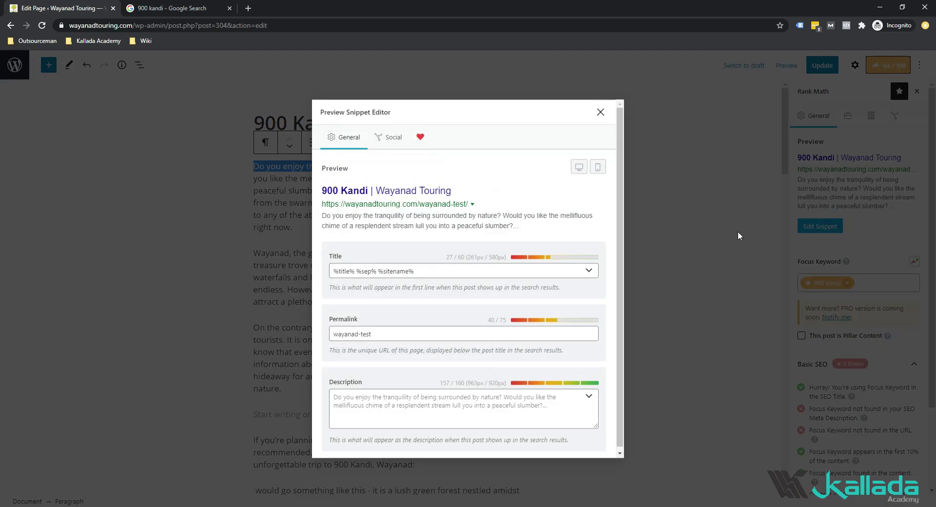
{"action": "left_click", "coordinate": [450, 390]}
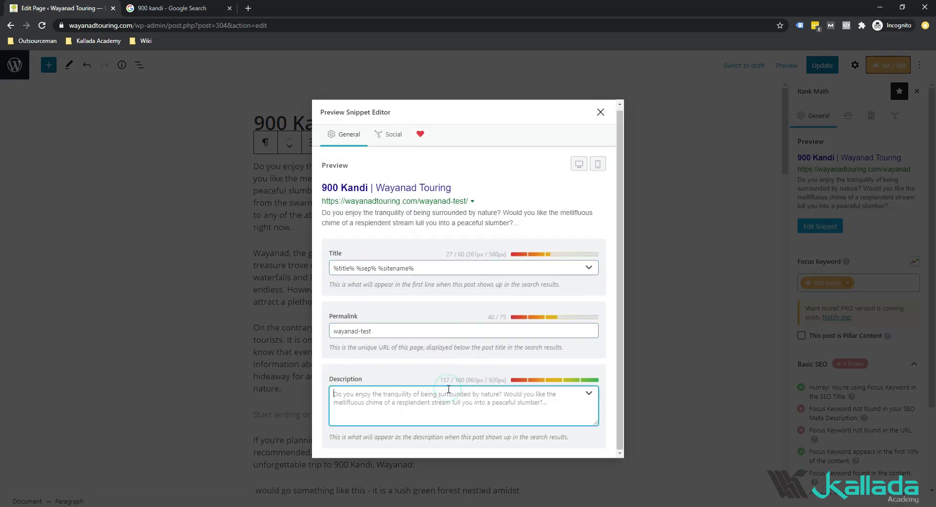
{"action": "key", "text": "ctrl+v"}
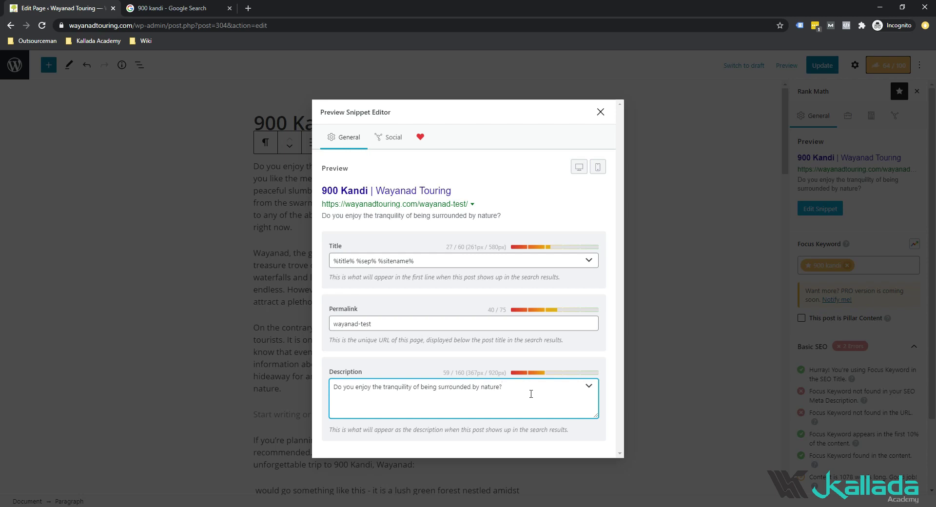
Append "If yes 900 Kandi is the right place for you to get away from busy city life" to the snippet description
{"action": "type", "text": "If yes 900 Kandi is the right p"}
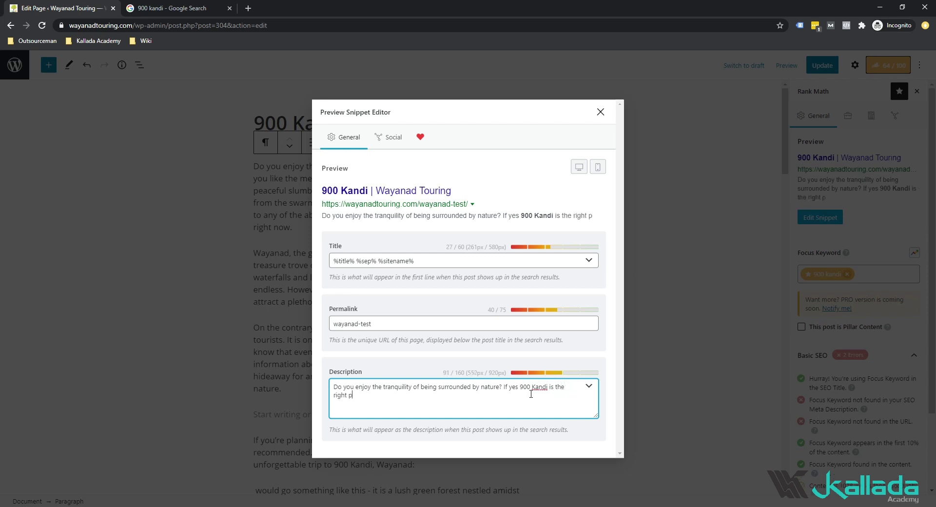
{"action": "type", "text": "lace for yo"}
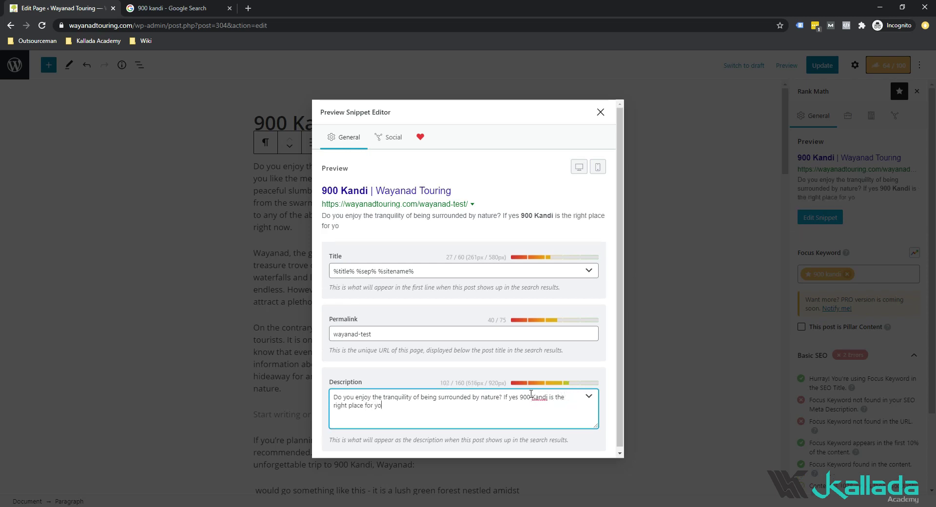
{"action": "type", "text": "u to get away from busy city life"}
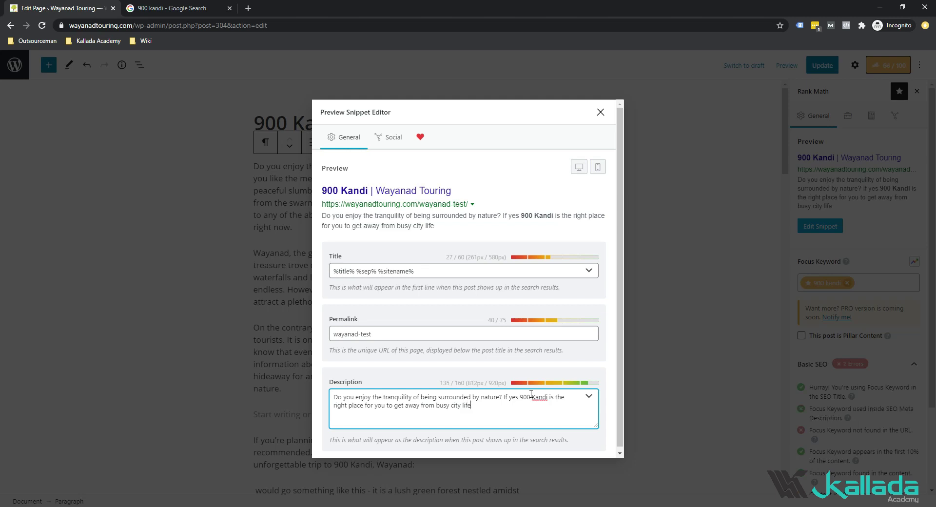
{"action": "left_click", "coordinate": [500, 239]}
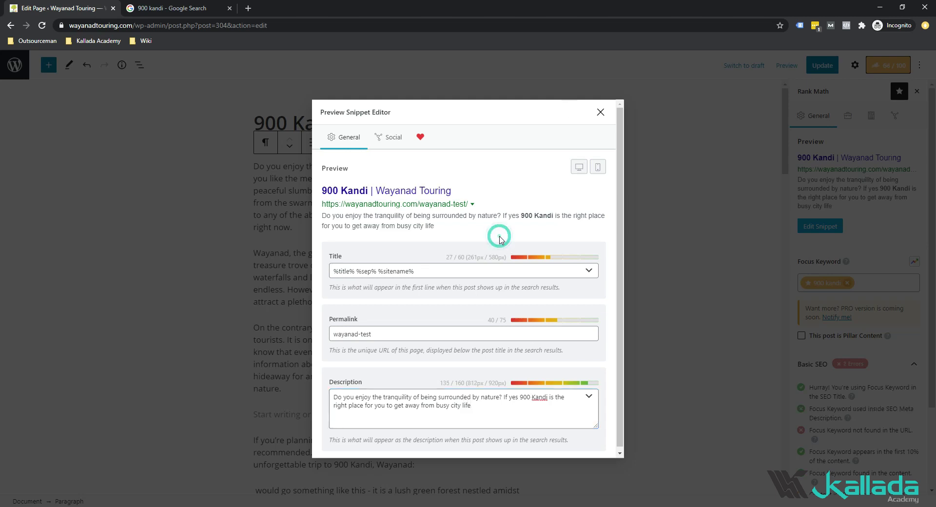
Preview how the snippet looks in desktop and mobile search results
{"action": "left_click", "coordinate": [579, 168]}
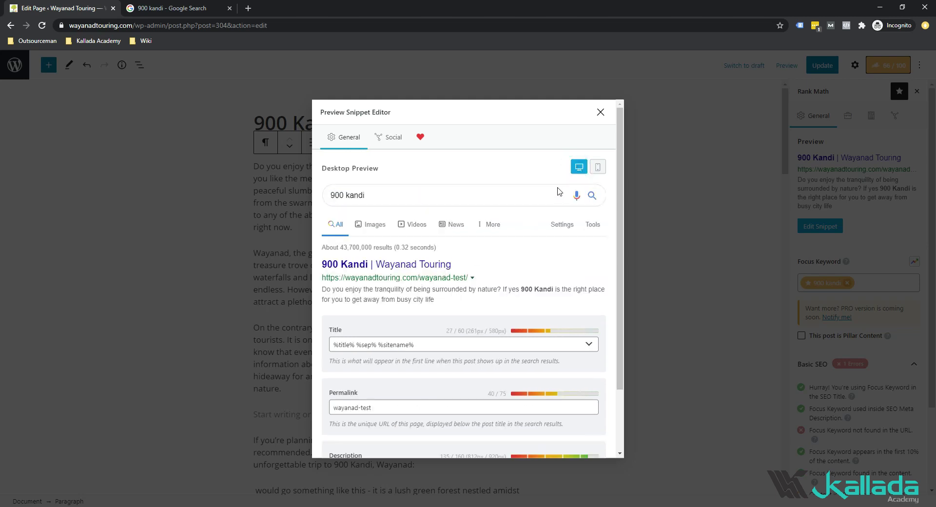
{"action": "left_click", "coordinate": [598, 167]}
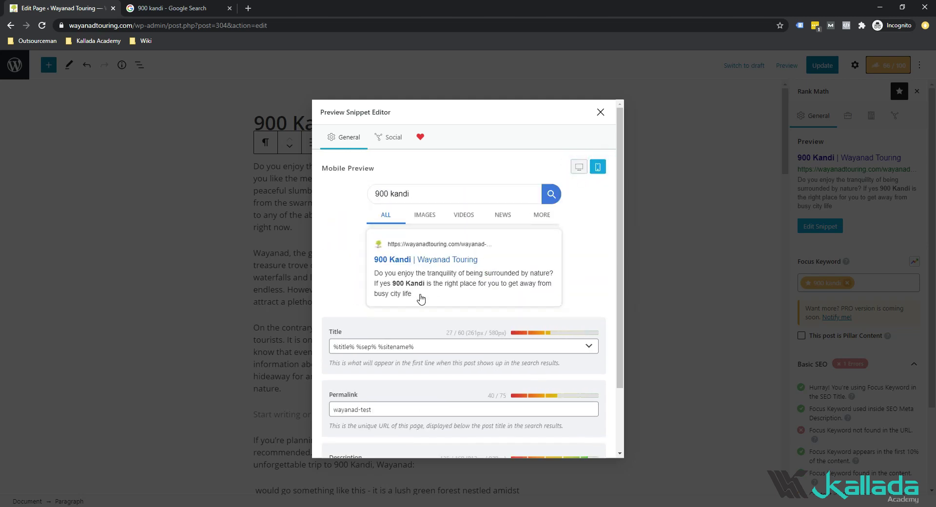
{"action": "left_click", "coordinate": [579, 167]}
Add a period at the end of the snippet description and close the snippet editor
{"action": "scroll", "coordinate": [577, 180], "scroll_direction": "down", "scroll_amount": 1}
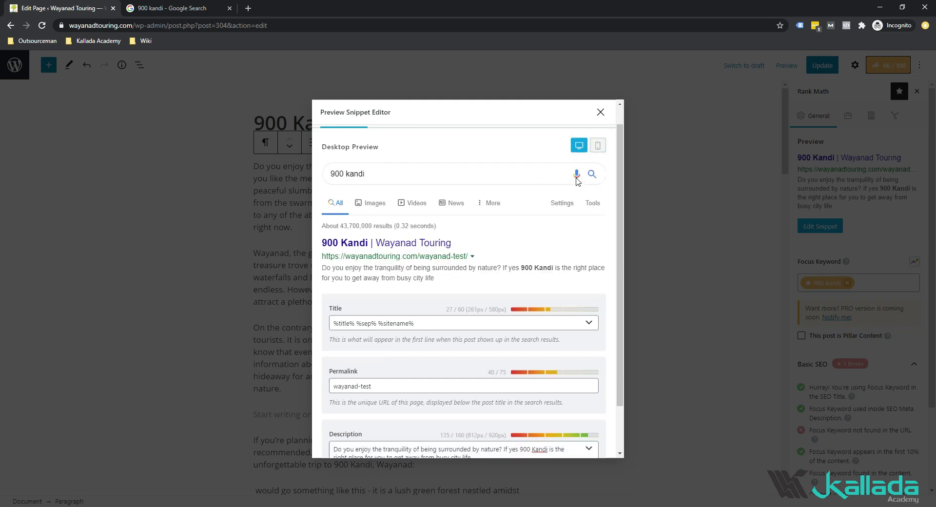
{"action": "scroll", "coordinate": [577, 180], "scroll_direction": "down", "scroll_amount": 2}
{"action": "left_click", "coordinate": [524, 410]}
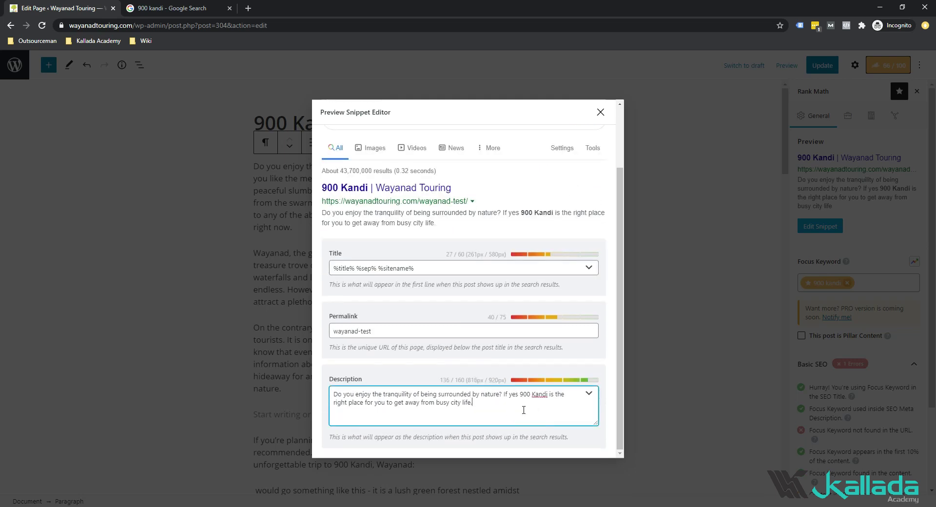
{"action": "left_click", "coordinate": [663, 147]}
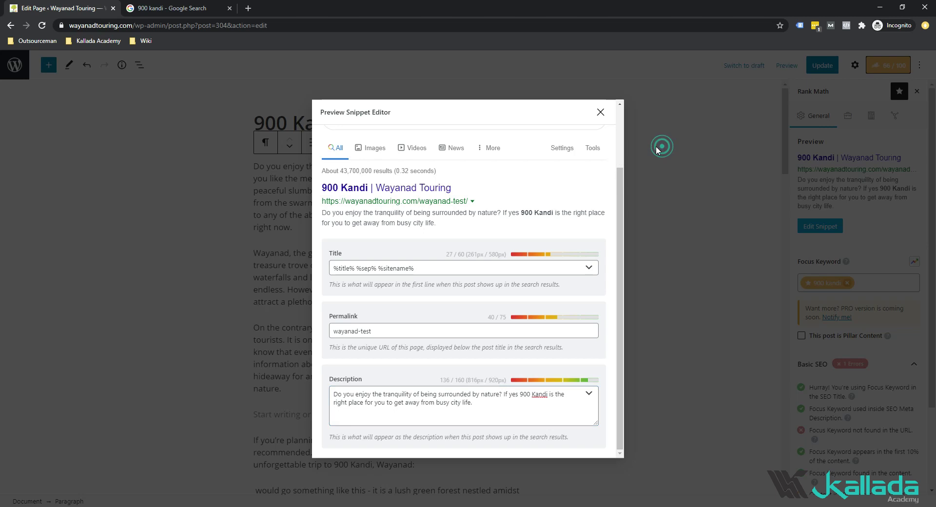
{"action": "left_click", "coordinate": [603, 110]}
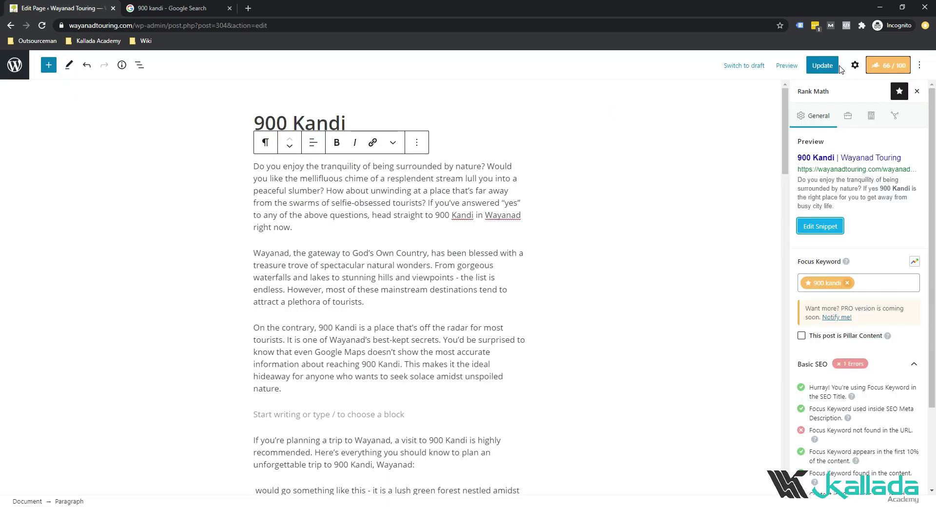
Update the page with the edited snippet and review the Basic SEO checks
{"action": "left_click", "coordinate": [823, 65]}
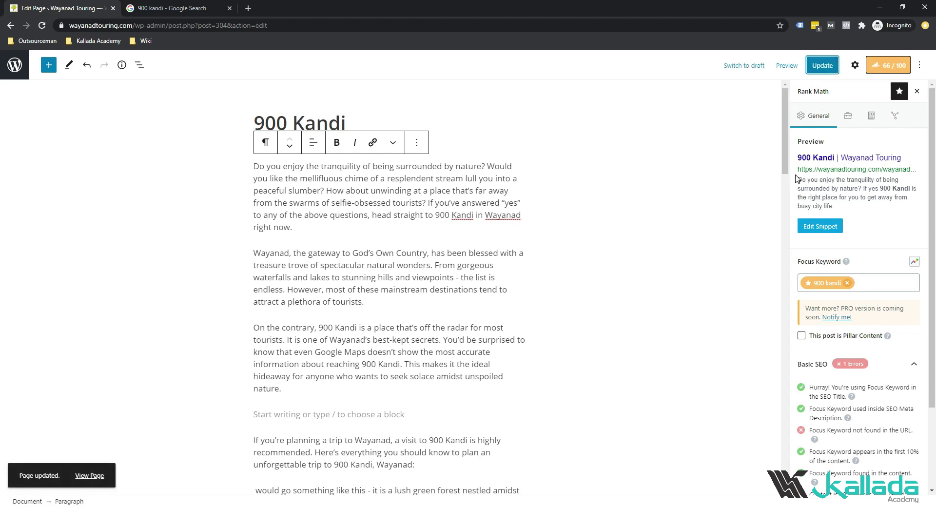
{"action": "scroll", "coordinate": [835, 212], "scroll_direction": "down", "scroll_amount": 2}
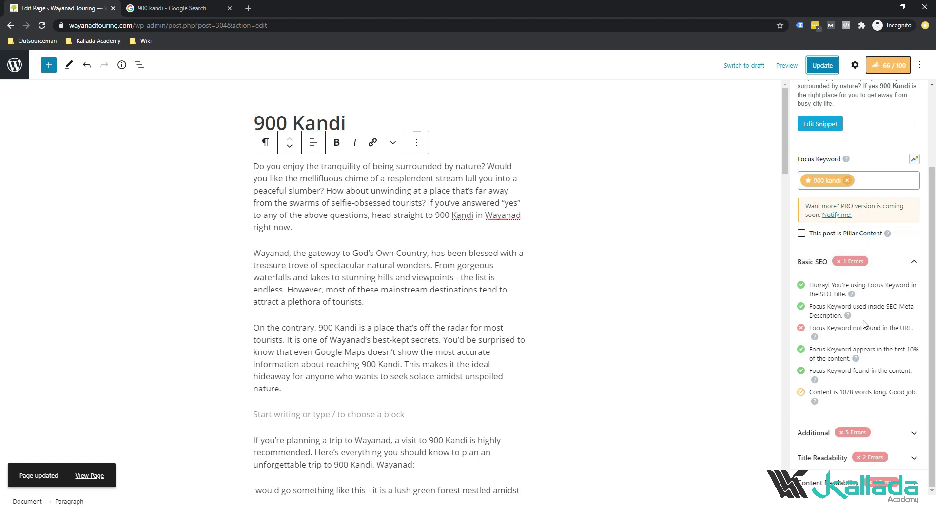
{"action": "scroll", "coordinate": [818, 342], "scroll_direction": "up", "scroll_amount": 2}
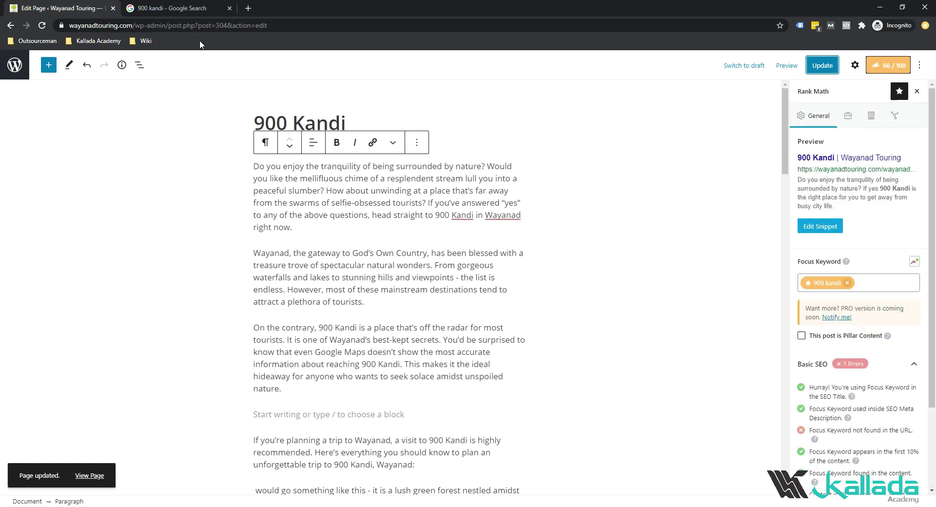
Display the page's document settings, open the live page from its permalink to check the URL slug, and return to the editor
{"action": "left_click", "coordinate": [814, 68]}
{"action": "left_click", "coordinate": [856, 66]}
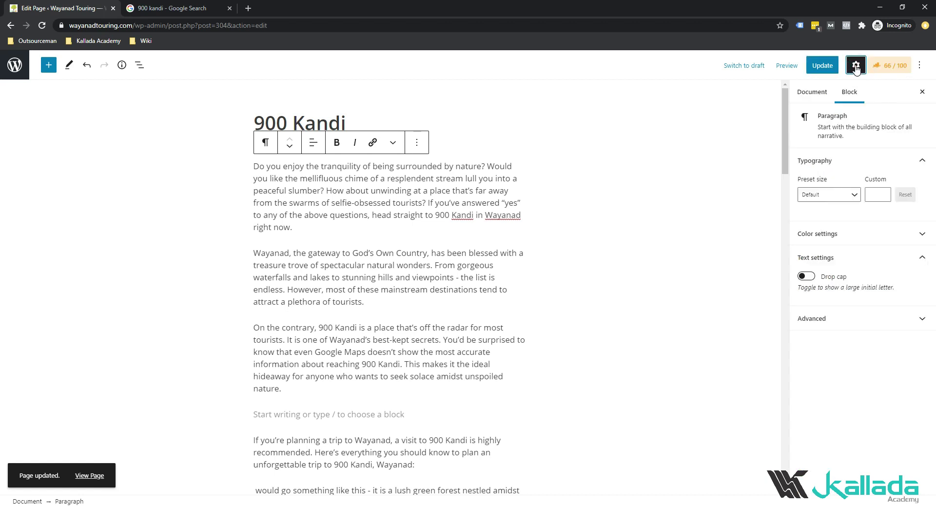
{"action": "left_click", "coordinate": [812, 92]}
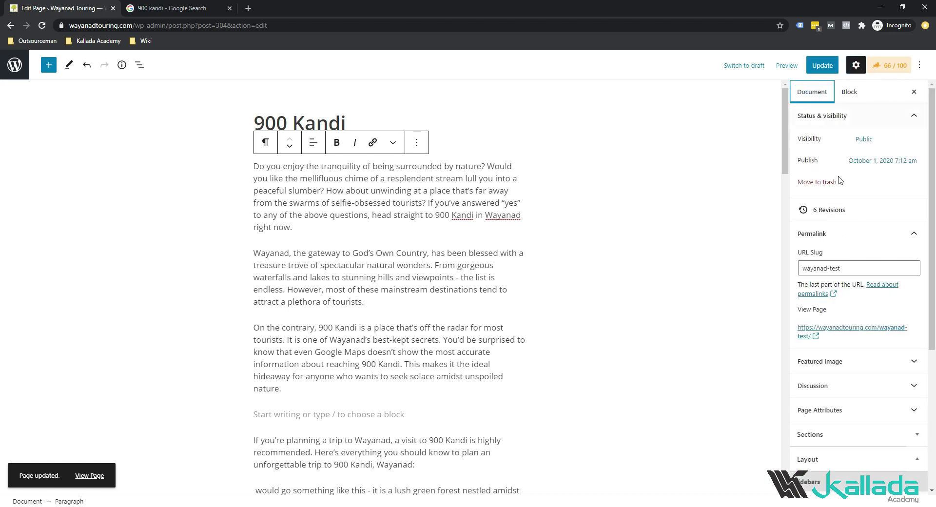
{"action": "right_click", "coordinate": [803, 330]}
{"action": "left_click", "coordinate": [825, 333]}
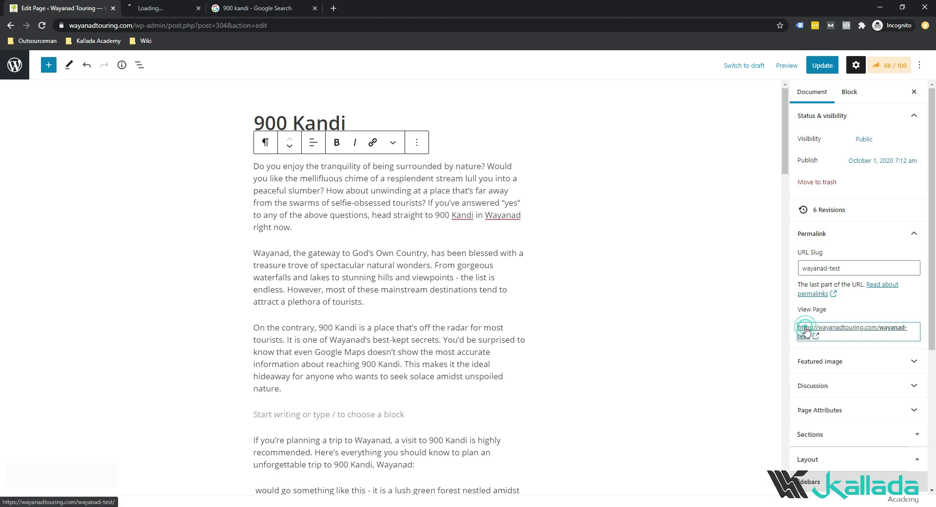
{"action": "left_click", "coordinate": [174, 7]}
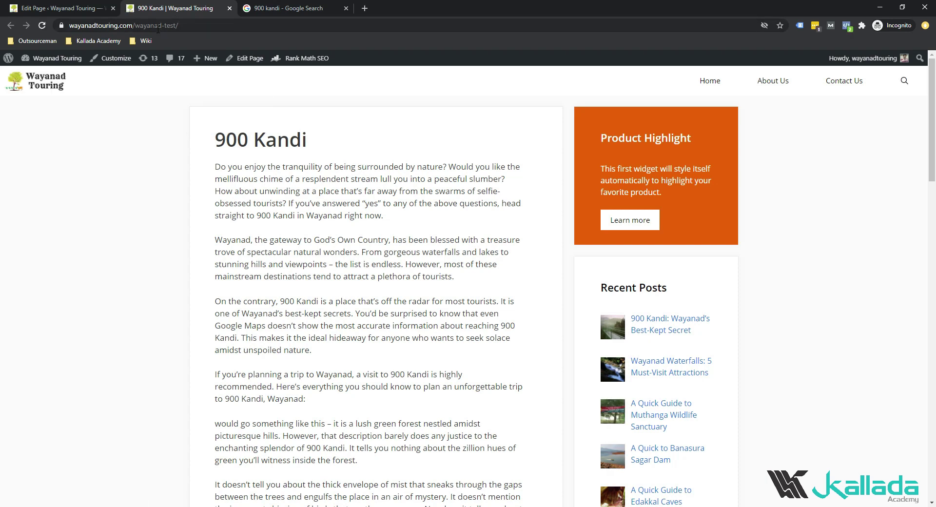
{"action": "left_click_drag", "start_coordinate": [157, 27], "coordinate": [178, 28]}
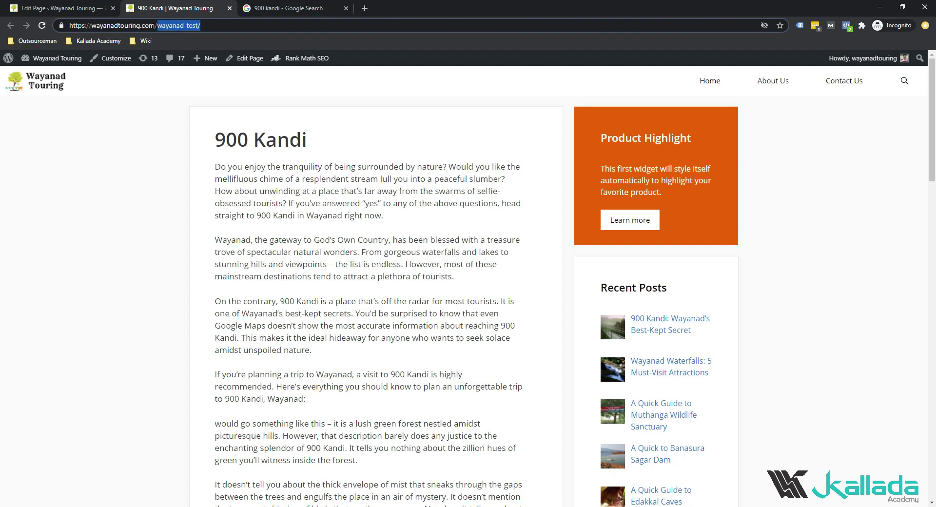
{"action": "left_click", "coordinate": [77, 10]}
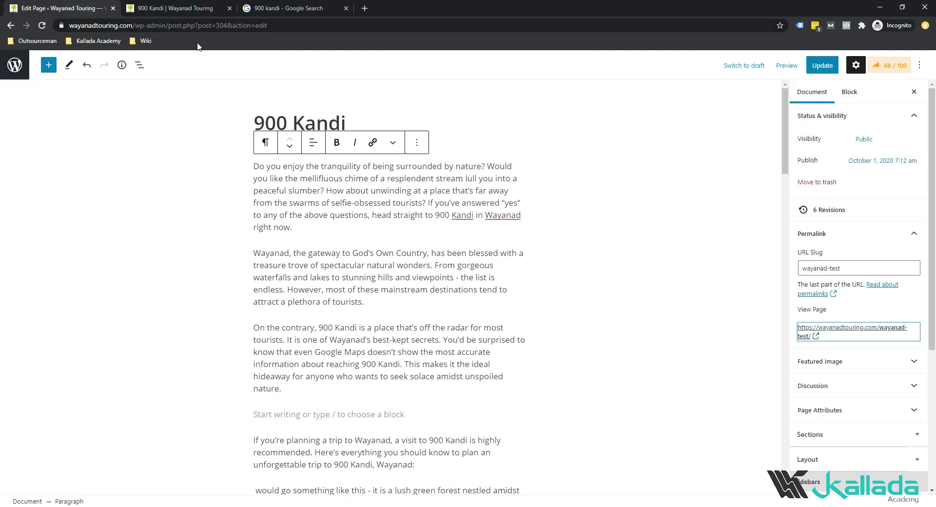
Change the page's URL slug to 900-kandi and update the page
{"action": "left_click", "coordinate": [843, 268]}
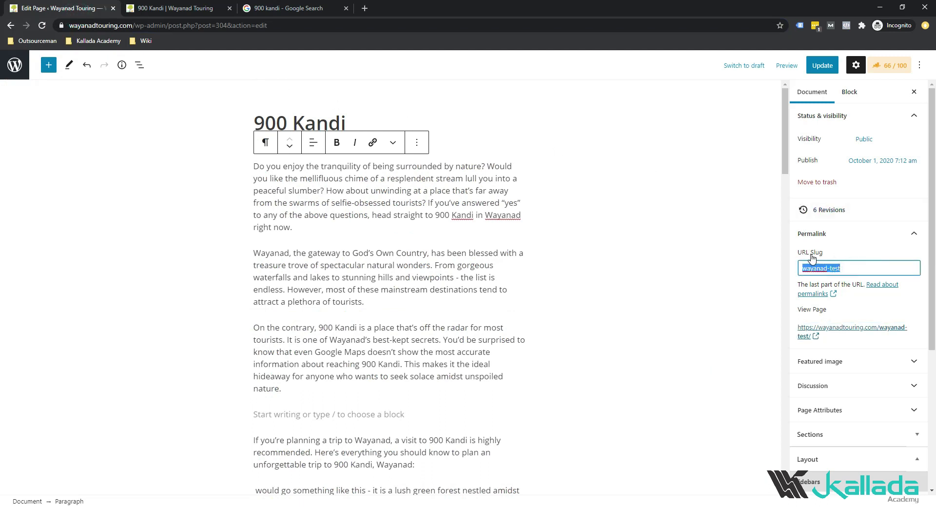
{"action": "type", "text": "900"}
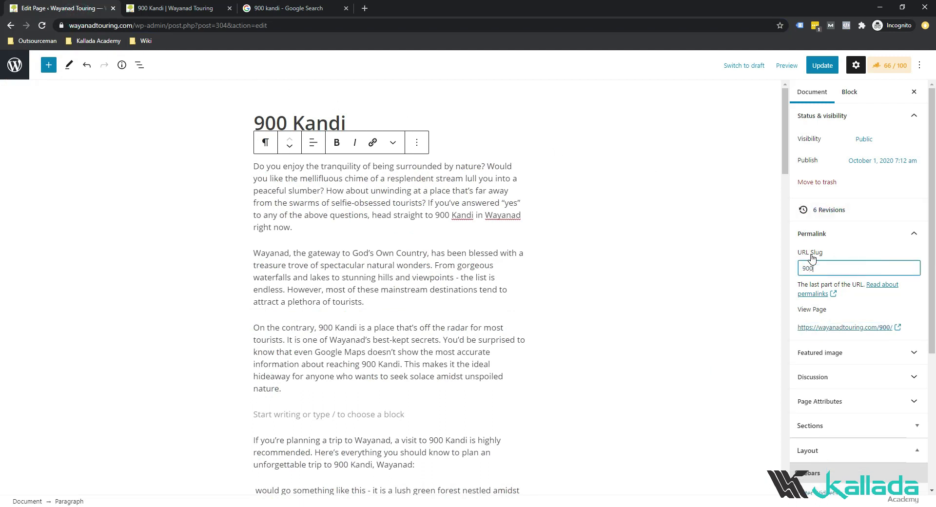
{"action": "type", "text": " kandi"}
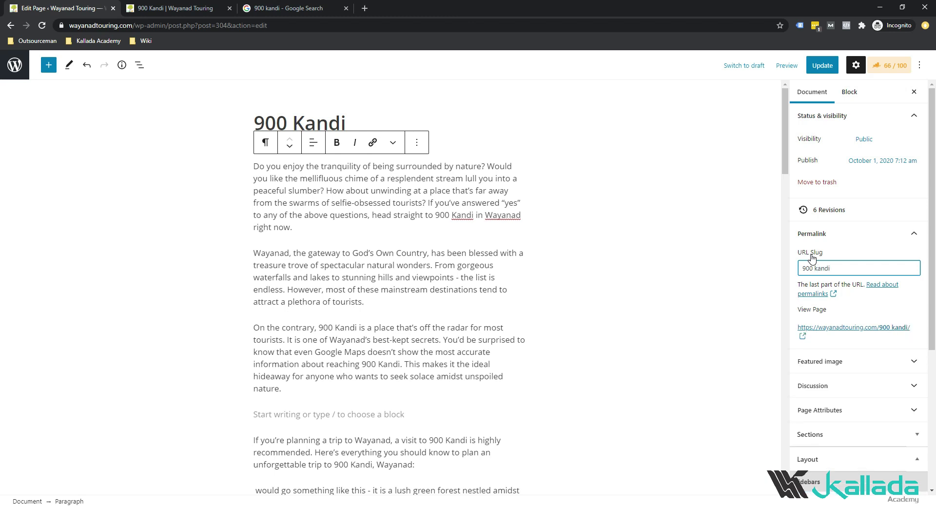
{"action": "left_click", "coordinate": [744, 253]}
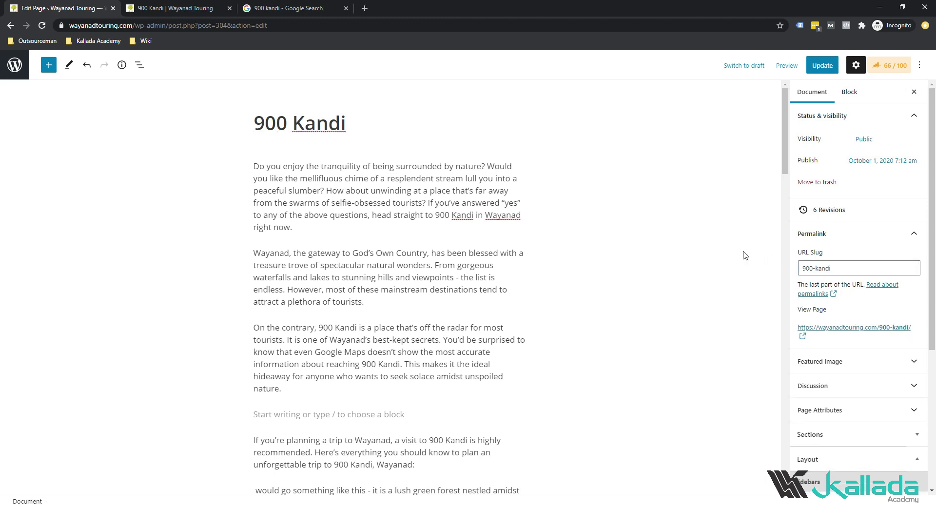
{"action": "left_click", "coordinate": [855, 265]}
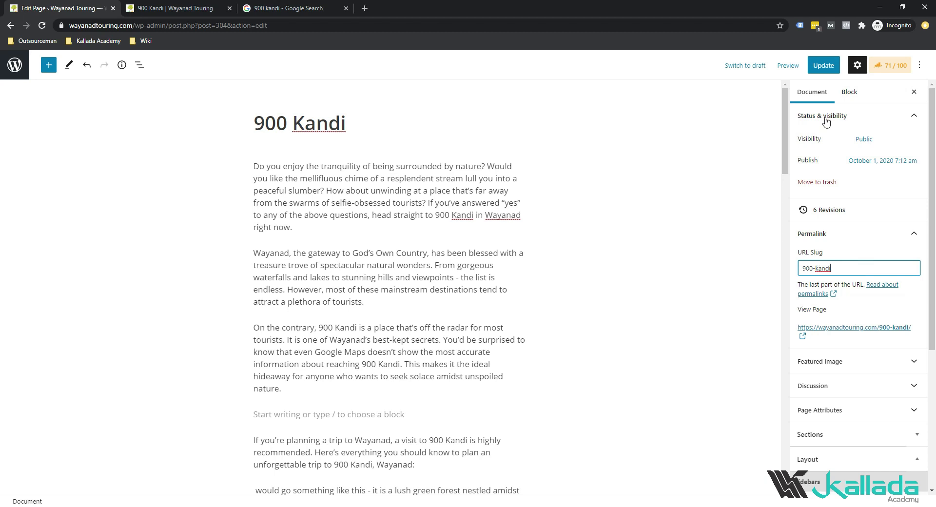
{"action": "left_click", "coordinate": [824, 63]}
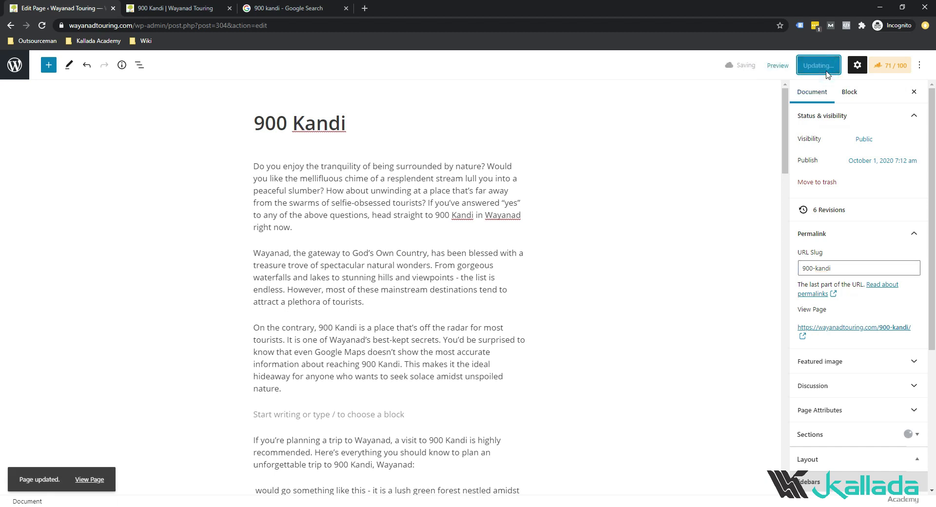
Review Rank Math's Basic SEO checks and where the focus keyword occurs in the opening paragraphs
{"action": "left_click", "coordinate": [887, 68]}
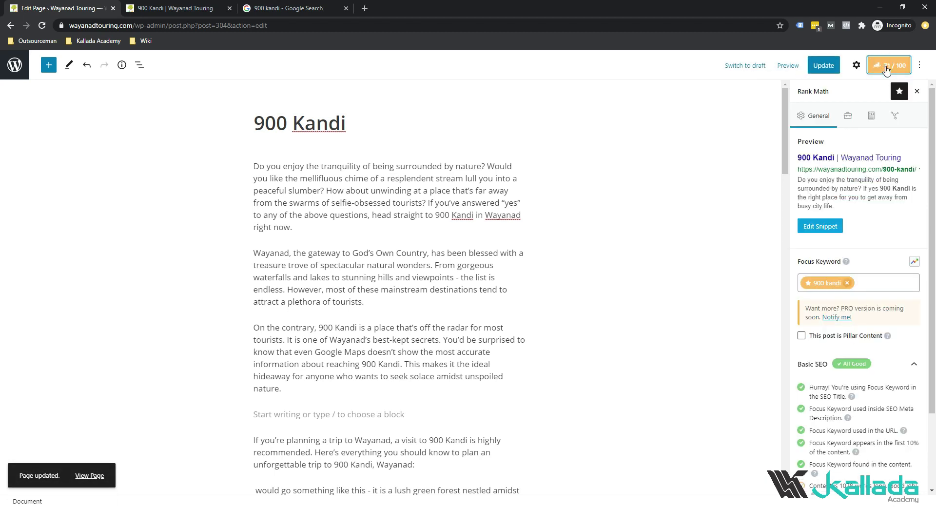
{"action": "scroll", "coordinate": [854, 373], "scroll_direction": "down", "scroll_amount": 2}
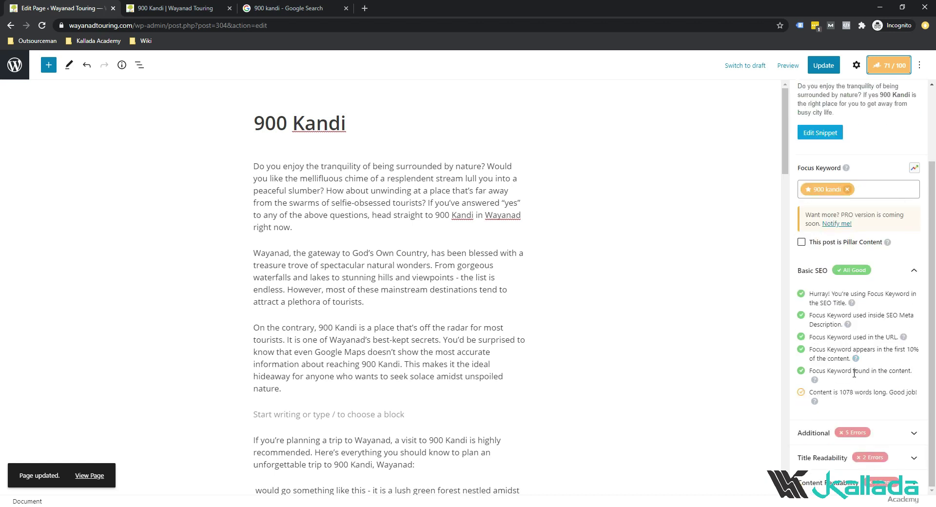
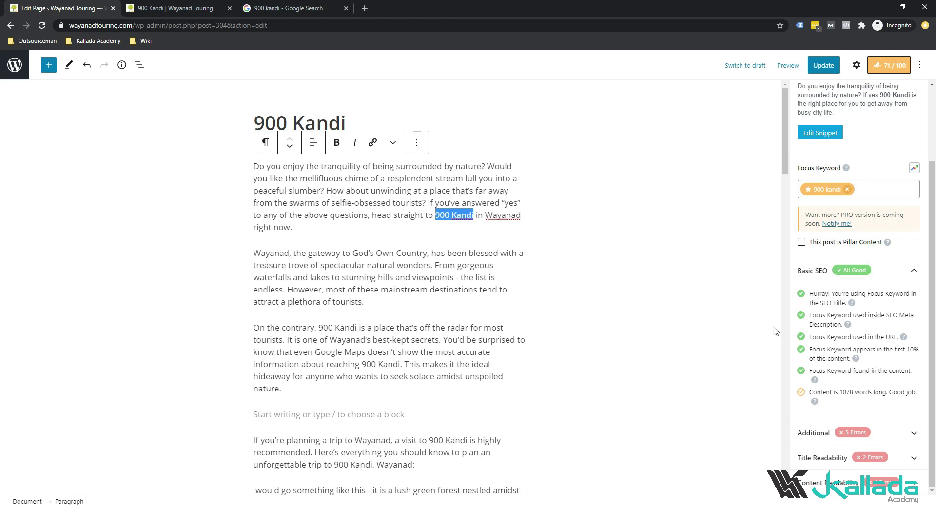
{"action": "scroll", "coordinate": [383, 180], "scroll_direction": "down", "scroll_amount": 2}
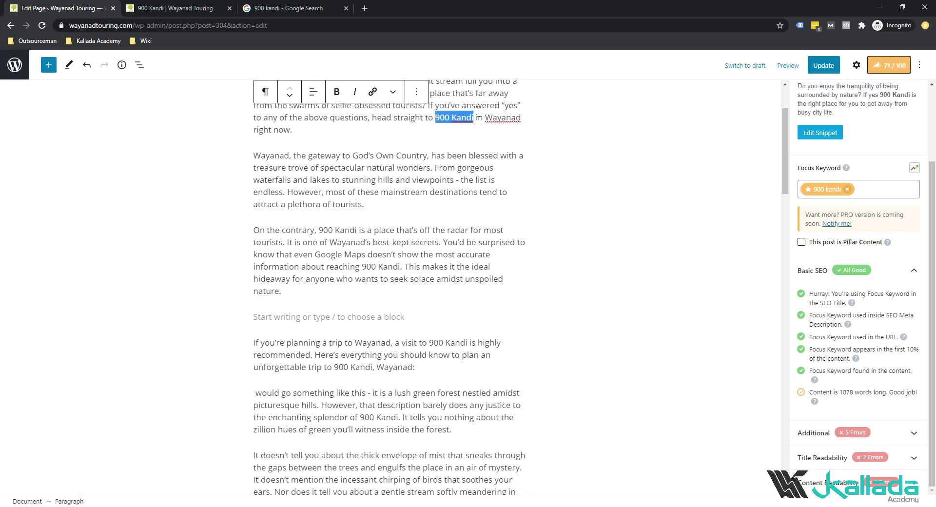
{"action": "scroll", "coordinate": [366, 267], "scroll_direction": "up", "scroll_amount": 2}
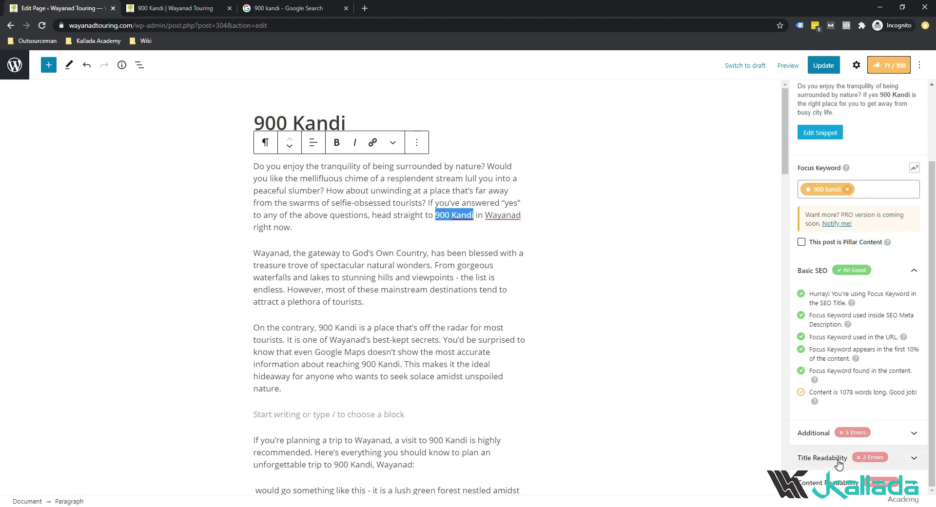
Expand the Content Readability, Title Readability and Additional checks and examine the keyword density item against the page text
{"action": "left_click", "coordinate": [832, 477]}
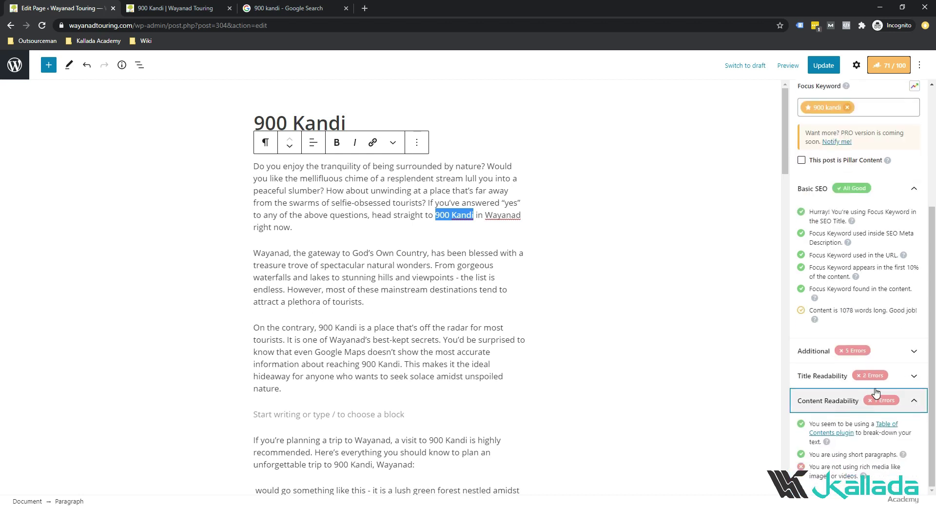
{"action": "left_click", "coordinate": [836, 379]}
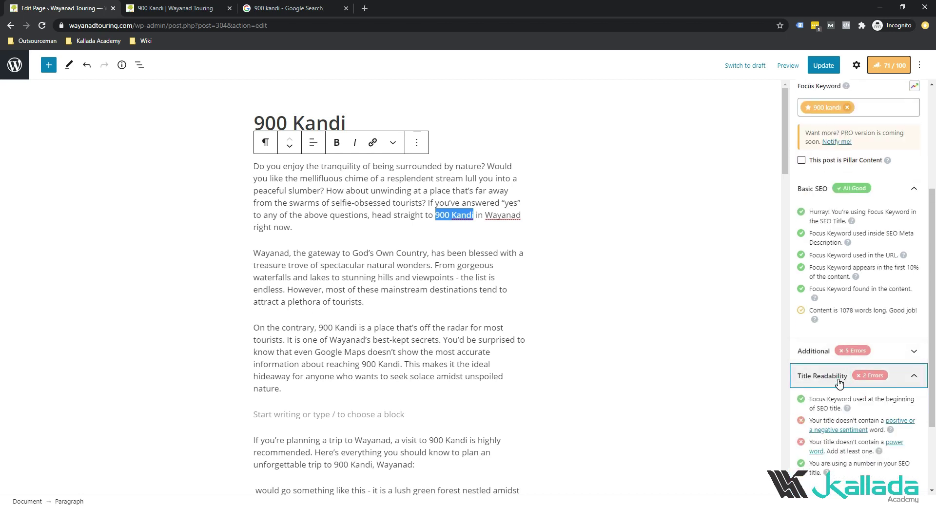
{"action": "left_click", "coordinate": [832, 363]}
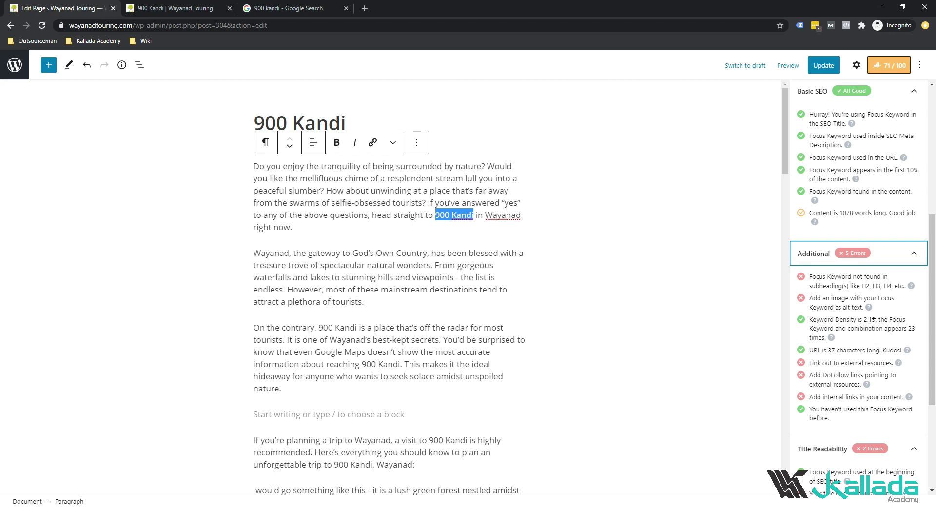
{"action": "double_click", "coordinate": [911, 328]}
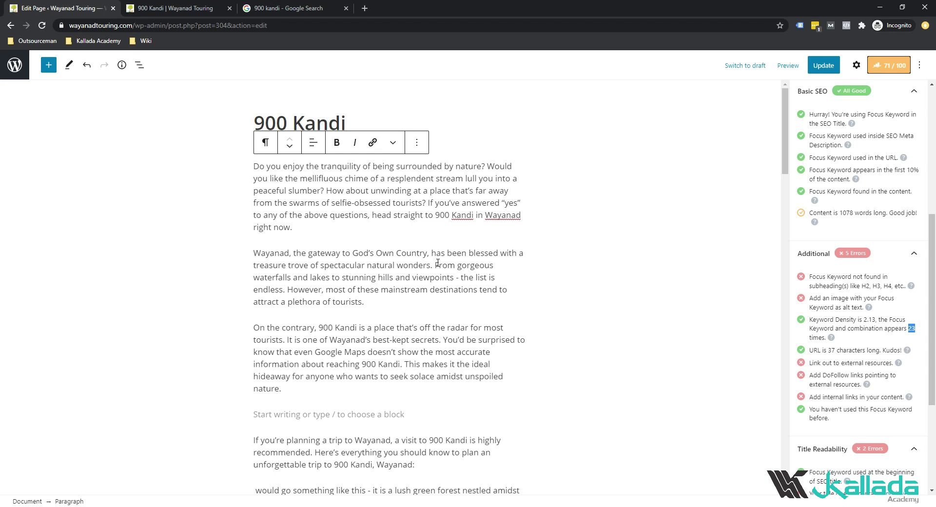
{"action": "left_click", "coordinate": [302, 251]}
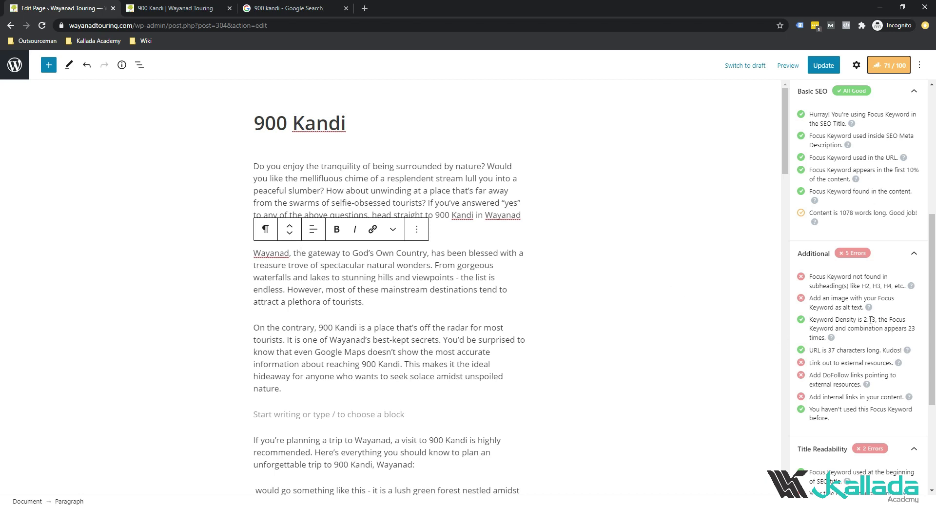
{"action": "scroll", "coordinate": [829, 303], "scroll_direction": "up", "scroll_amount": 4}
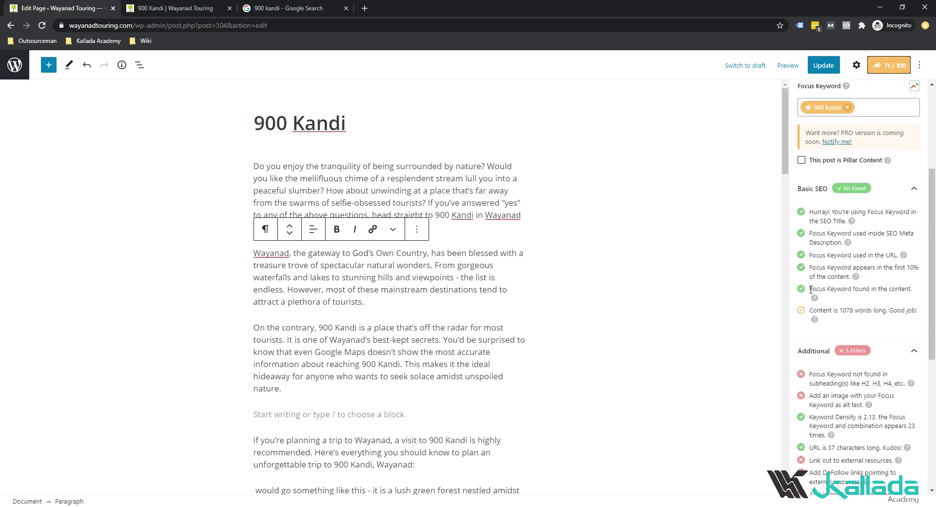
{"action": "scroll", "coordinate": [811, 290], "scroll_direction": "down", "scroll_amount": 2}
Look through the page from the title down for section lines that contain the focus keyword and could serve as subheadings
{"action": "left_click", "coordinate": [497, 289]}
{"action": "left_click", "coordinate": [324, 123]}
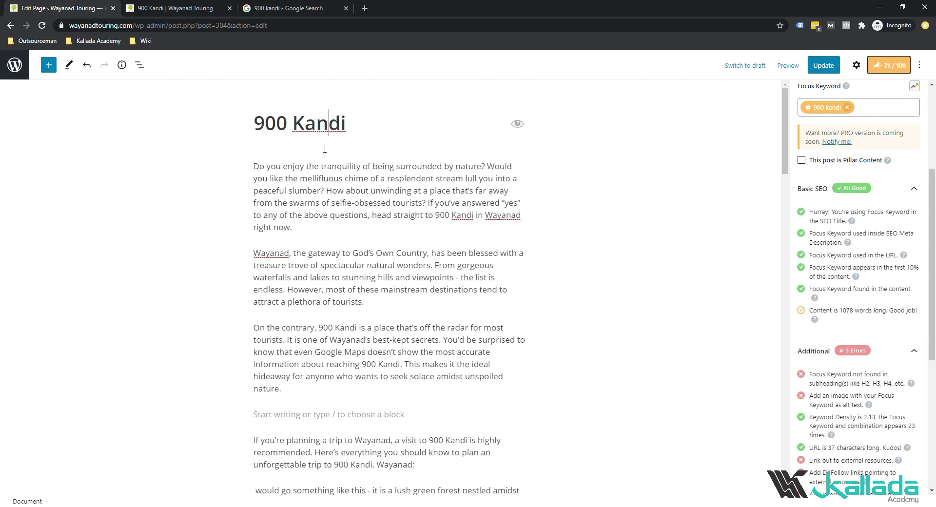
{"action": "scroll", "coordinate": [302, 243], "scroll_direction": "down", "scroll_amount": 12}
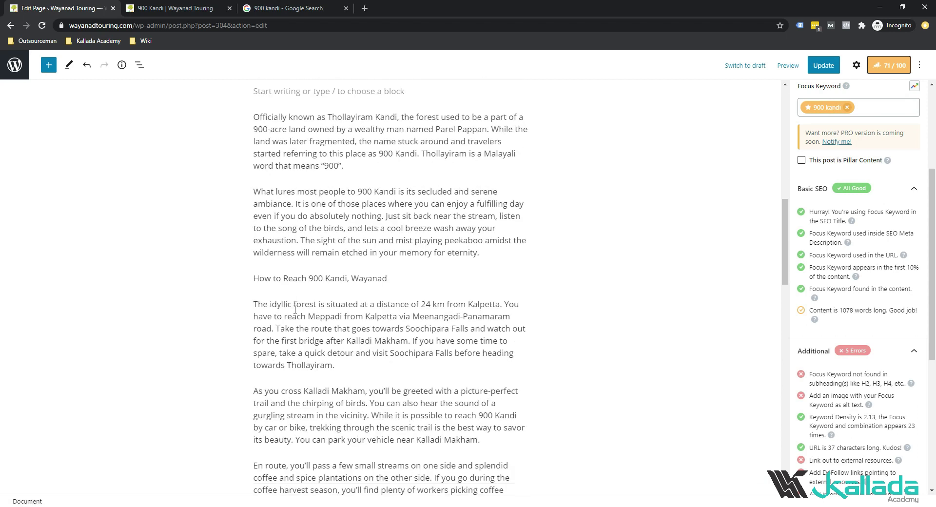
{"action": "scroll", "coordinate": [295, 309], "scroll_direction": "down", "scroll_amount": 15}
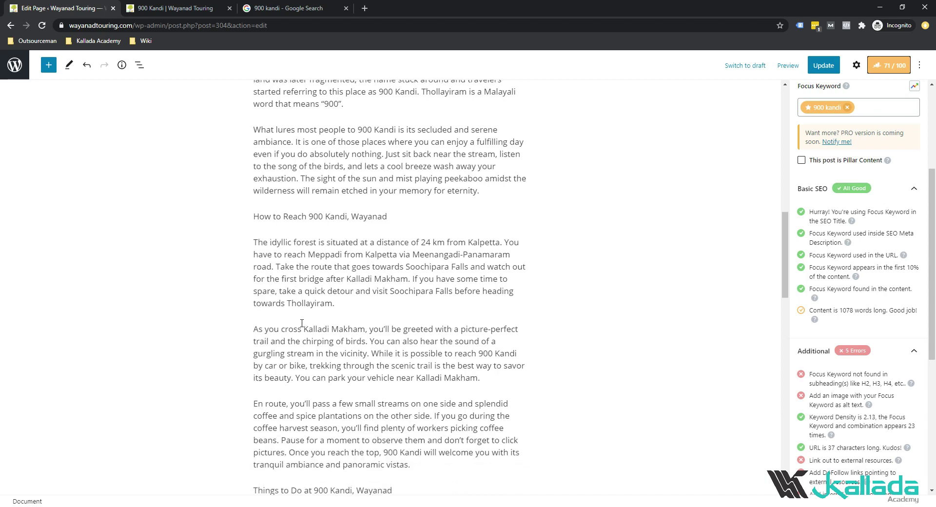
{"action": "scroll", "coordinate": [314, 338], "scroll_direction": "up", "scroll_amount": 20}
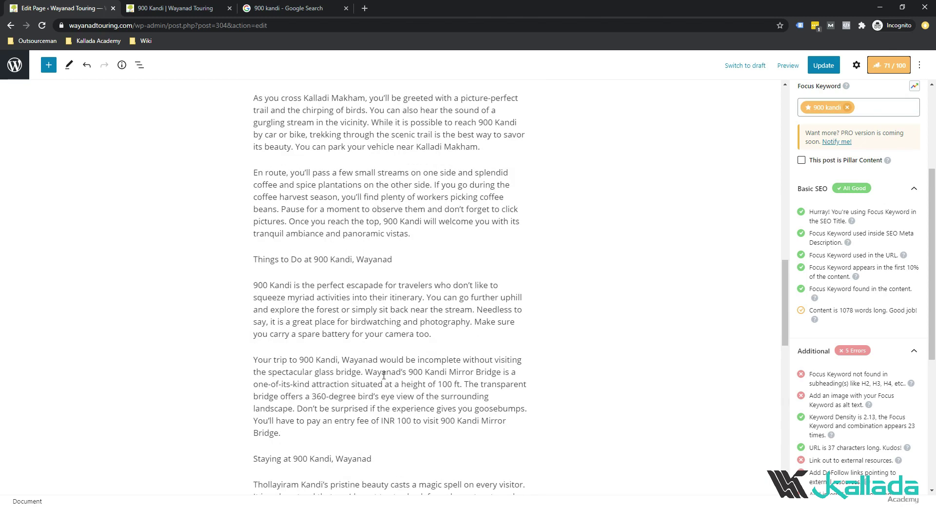
{"action": "scroll", "coordinate": [383, 382], "scroll_direction": "up", "scroll_amount": 5}
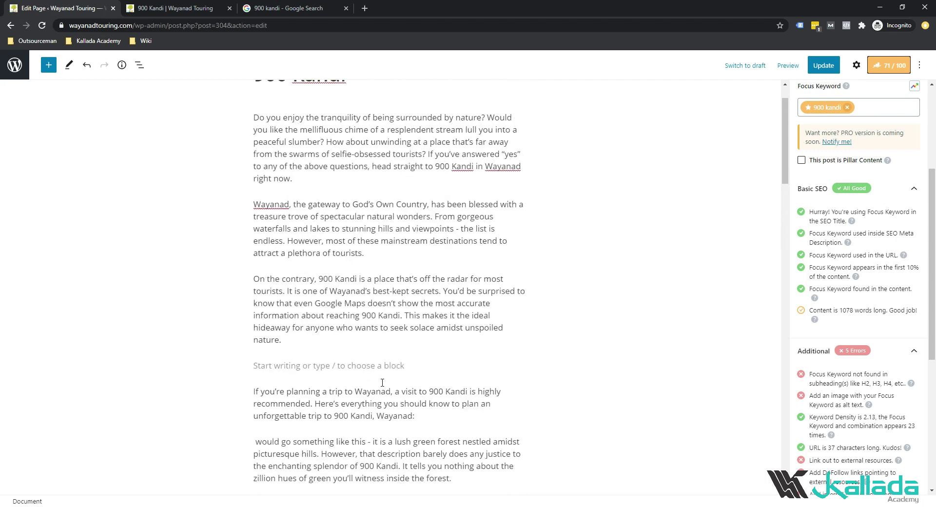
{"action": "scroll", "coordinate": [383, 383], "scroll_direction": "down", "scroll_amount": 3}
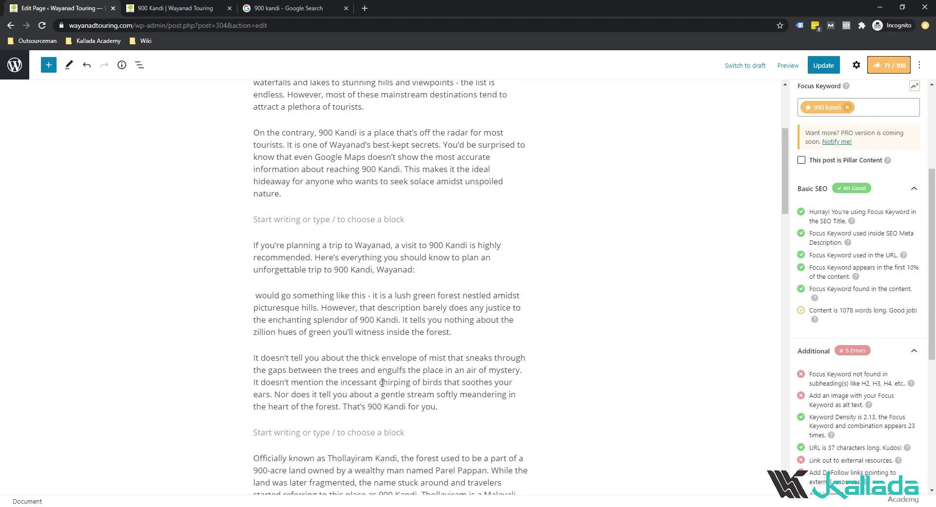
{"action": "scroll", "coordinate": [382, 318], "scroll_direction": "down", "scroll_amount": 3}
{"action": "scroll", "coordinate": [382, 318], "scroll_direction": "down", "scroll_amount": 3}
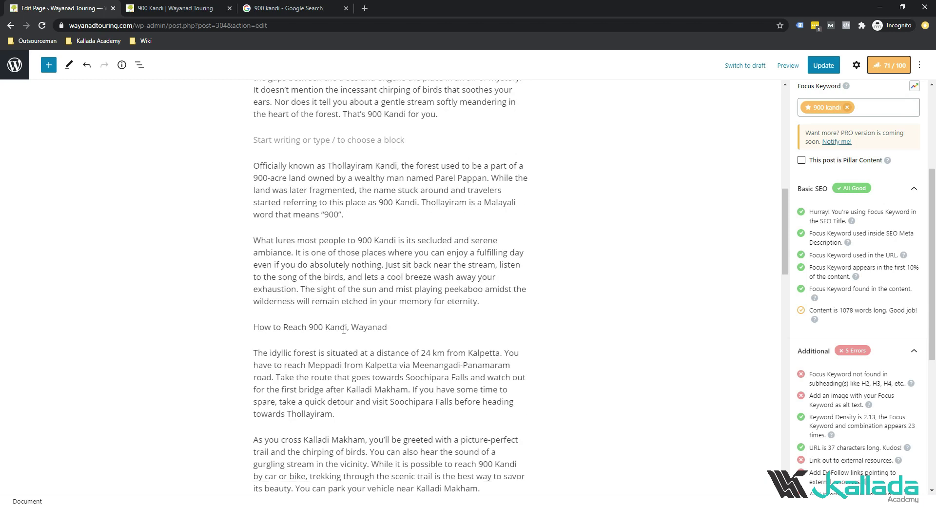
Add an H2 heading reading "How to Reach 900 Kandi, Wayanad" directly below the plain line with the same text
{"action": "triple_click", "coordinate": [321, 326]}
{"action": "key", "text": "ctrl+c"}
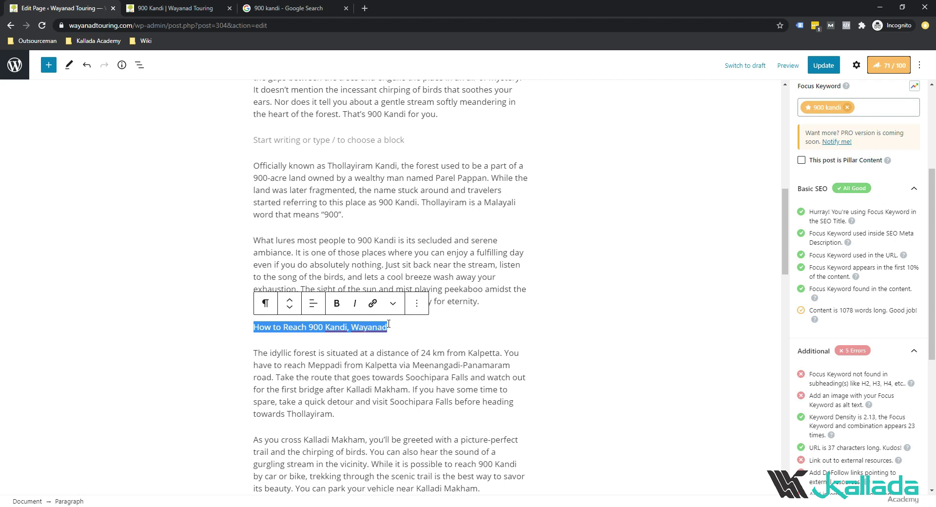
{"action": "left_click", "coordinate": [415, 331]}
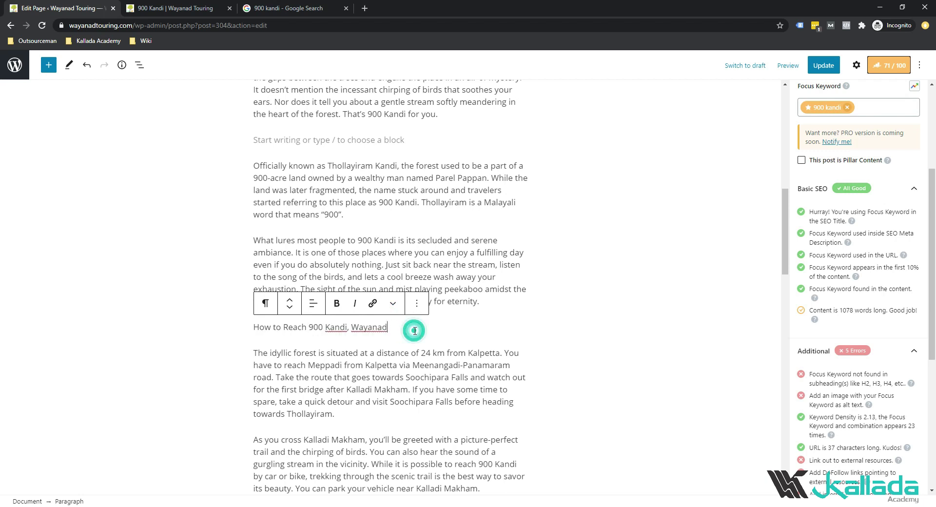
{"action": "key", "text": "Return"}
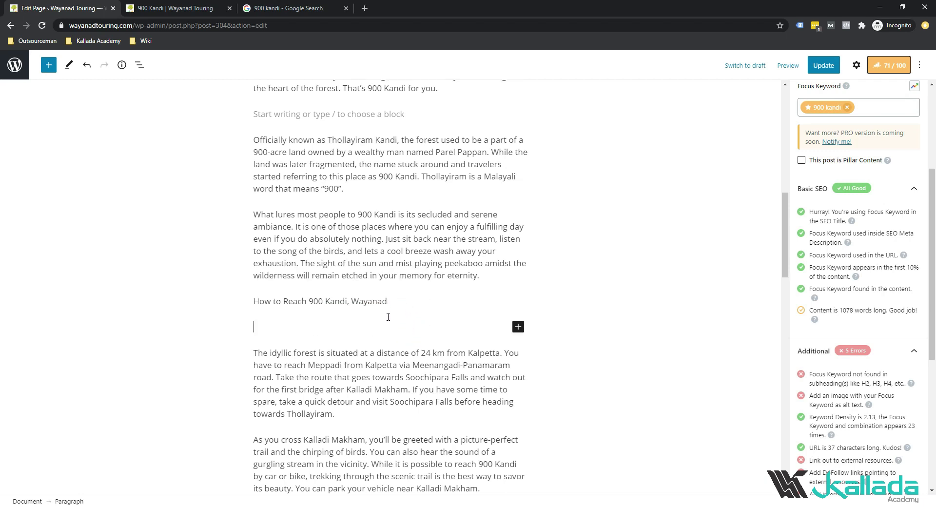
{"action": "left_click", "coordinate": [518, 327]}
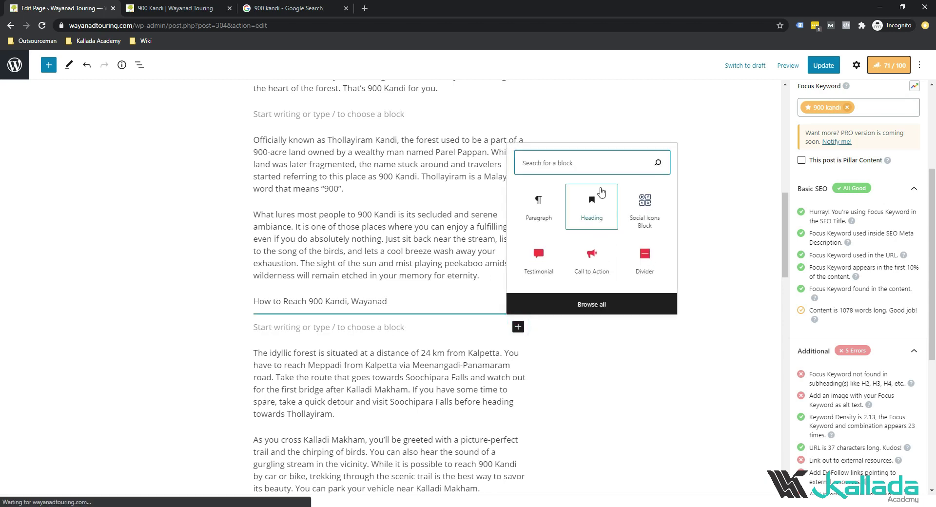
{"action": "left_click", "coordinate": [598, 207]}
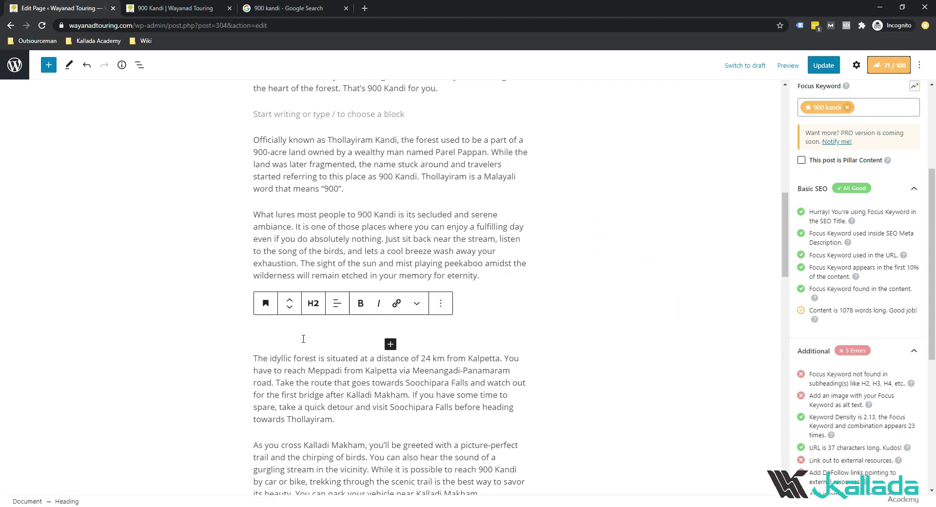
{"action": "key", "text": "ctrl+v"}
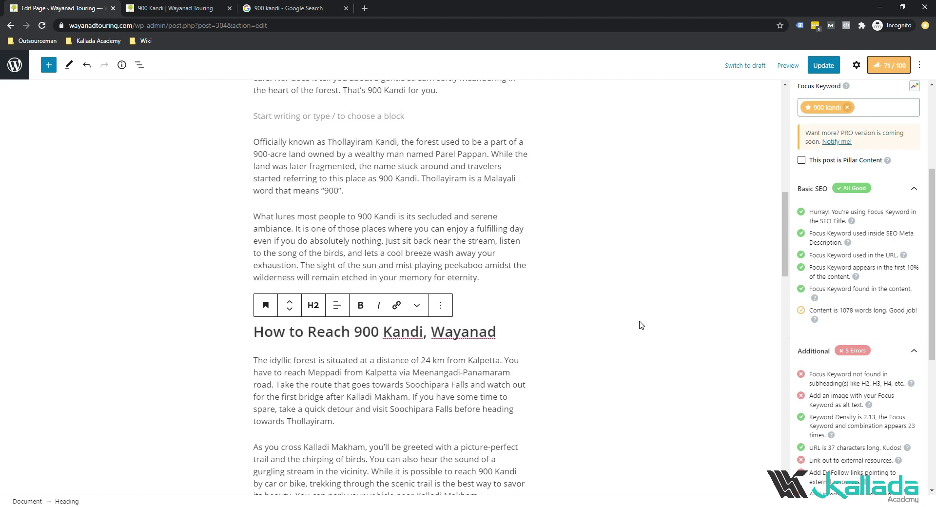
{"action": "left_click", "coordinate": [639, 322]}
Delete the plain-text line "How to Reach 900 Kandi, Wayanad" above the new heading
{"action": "triple_click", "coordinate": [383, 305]}
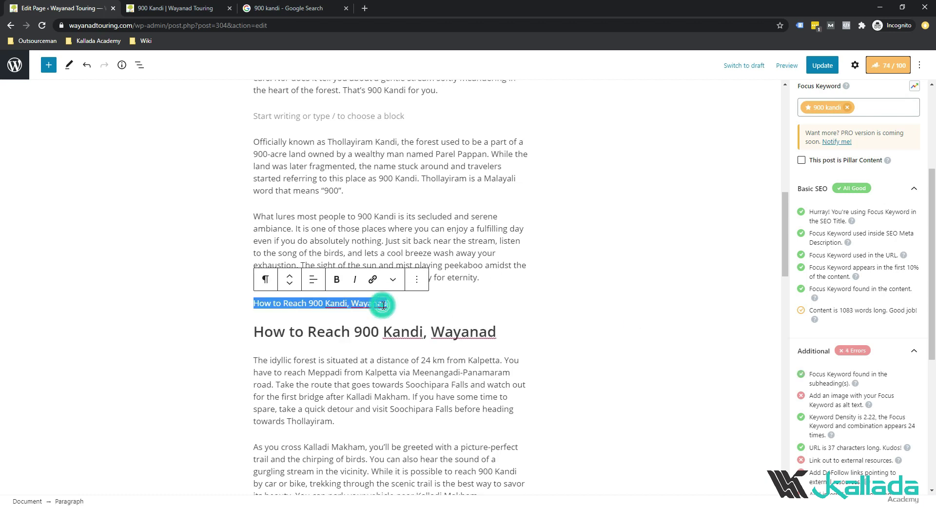
{"action": "key", "text": "BackSpace"}
{"action": "key", "text": "BackSpace"}
{"action": "left_click", "coordinate": [608, 316]}
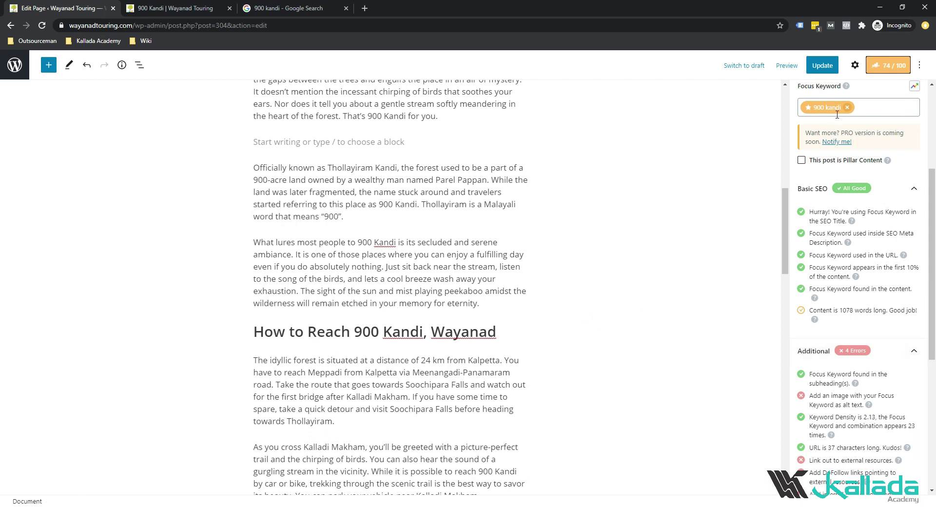
Replace the plain line "Things to Do at 900 Kandi, Wayanad" with an H2 heading carrying the same text
{"action": "scroll", "coordinate": [497, 292], "scroll_direction": "down", "scroll_amount": 6}
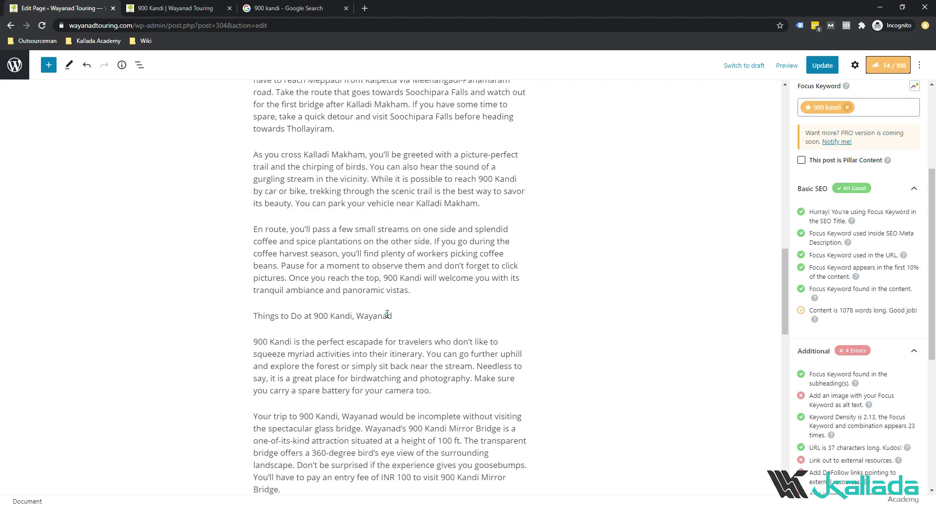
{"action": "triple_click", "coordinate": [388, 313]}
{"action": "key", "text": "ctrl+c"}
{"action": "key", "text": "BackSpace"}
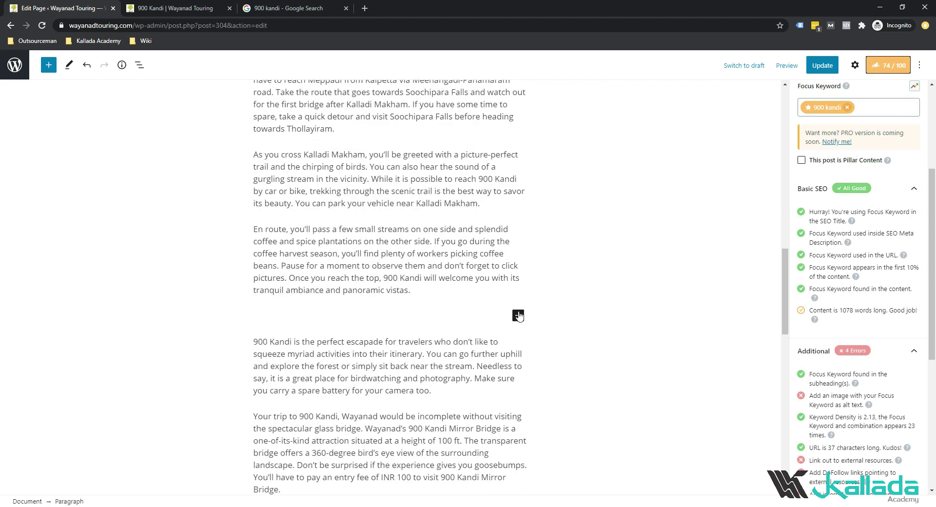
{"action": "left_click", "coordinate": [519, 316]}
{"action": "left_click", "coordinate": [591, 409]}
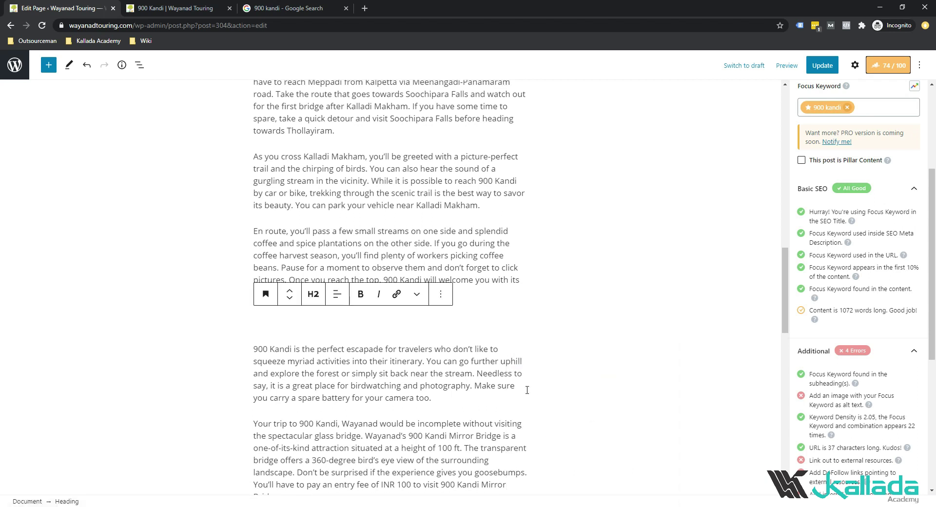
{"action": "key", "text": "ctrl+v"}
{"action": "left_click", "coordinate": [613, 334]}
Replace the plain line "Staying at 900 Kandi, Wayanad" with an H2 heading carrying the same text
{"action": "scroll", "coordinate": [613, 337], "scroll_direction": "down", "scroll_amount": 3}
{"action": "scroll", "coordinate": [585, 331], "scroll_direction": "down", "scroll_amount": 3}
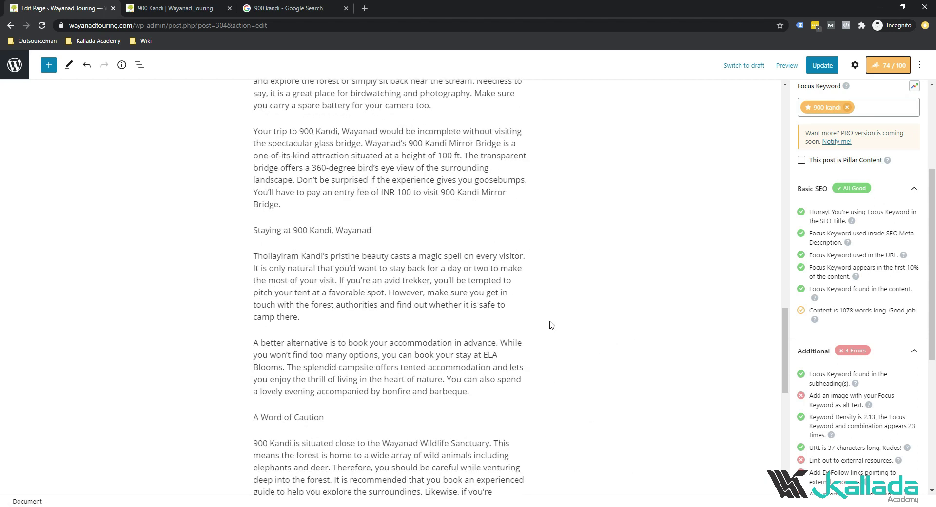
{"action": "triple_click", "coordinate": [345, 228]}
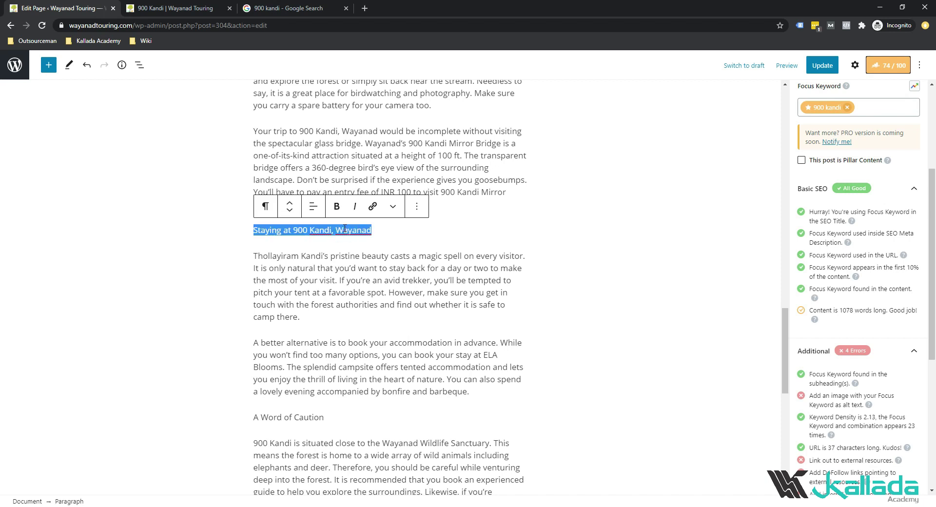
{"action": "key", "text": "ctrl+x"}
{"action": "left_click", "coordinate": [518, 229]}
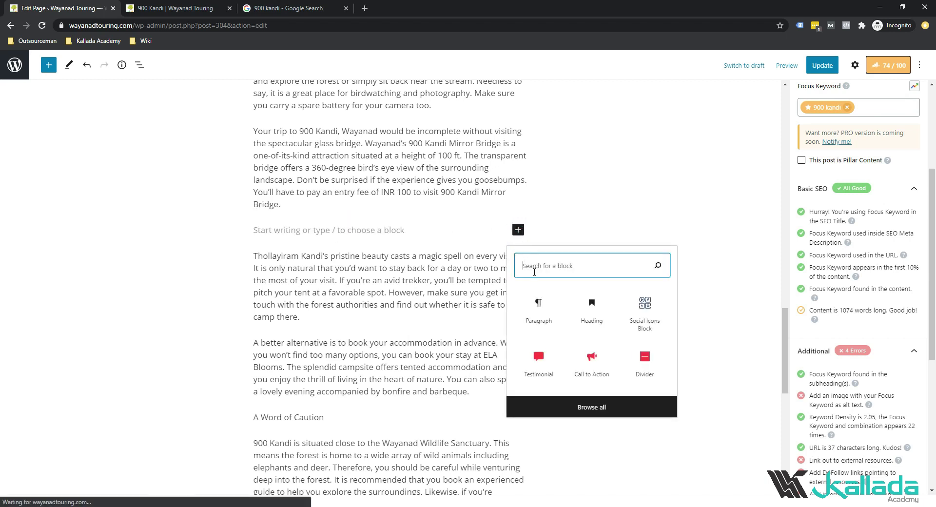
{"action": "left_click", "coordinate": [591, 306]}
{"action": "key", "text": "ctrl+v"}
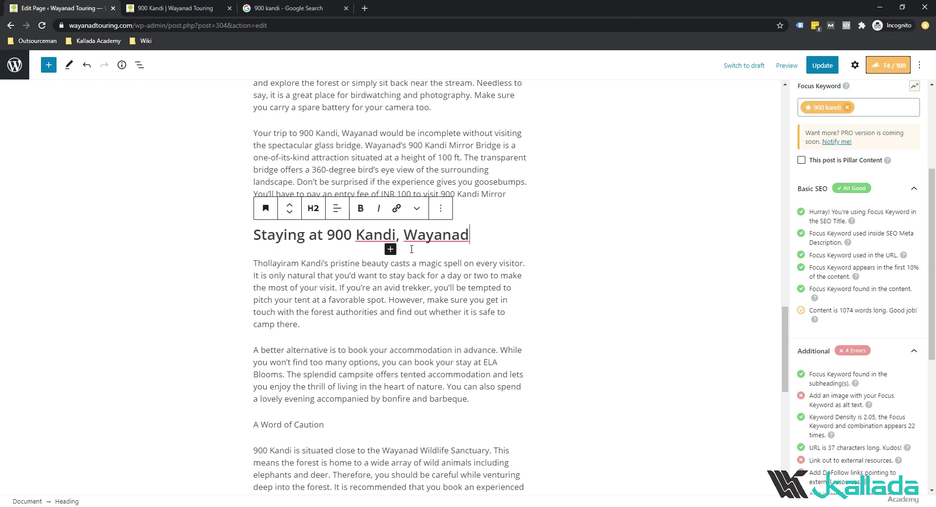
Replace the plain line "A Word of Caution" with an H2 heading carrying the same text
{"action": "scroll", "coordinate": [560, 342], "scroll_direction": "down", "scroll_amount": 2}
{"action": "left_click", "coordinate": [332, 314]}
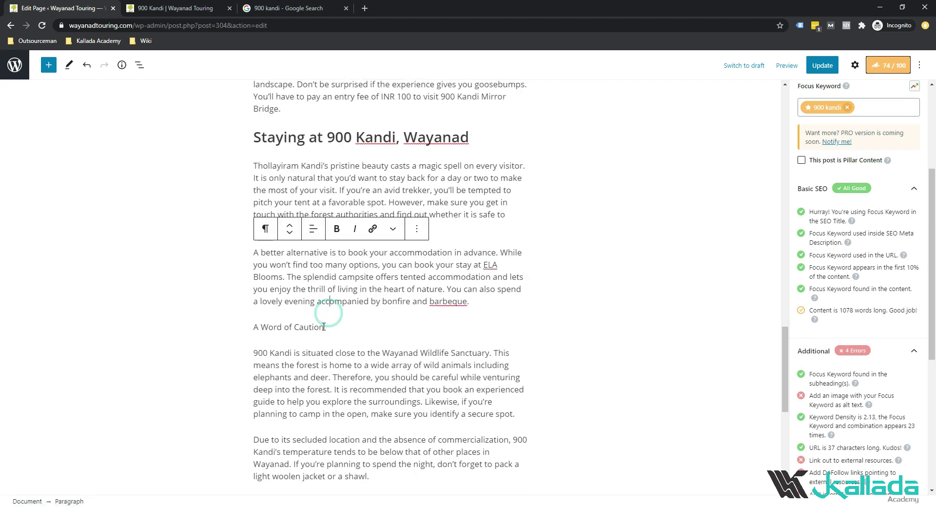
{"action": "triple_click", "coordinate": [324, 326]}
{"action": "key", "text": "BackSpace"}
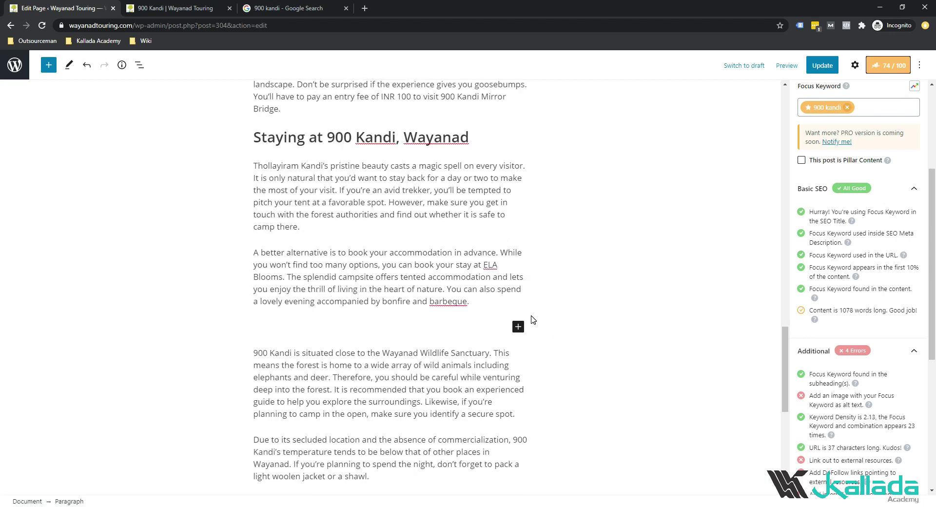
{"action": "left_click", "coordinate": [518, 326]}
{"action": "left_click", "coordinate": [590, 205]}
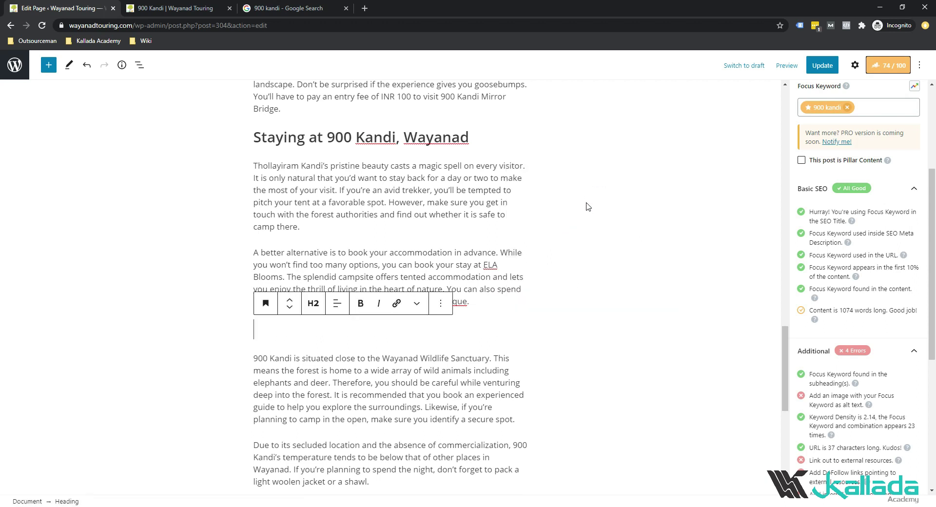
{"action": "key", "text": "ctrl+v"}
{"action": "left_click", "coordinate": [658, 268]}
Check the opening sections of the page and update it to save the new subheadings
{"action": "scroll", "coordinate": [610, 284], "scroll_direction": "up", "scroll_amount": 18}
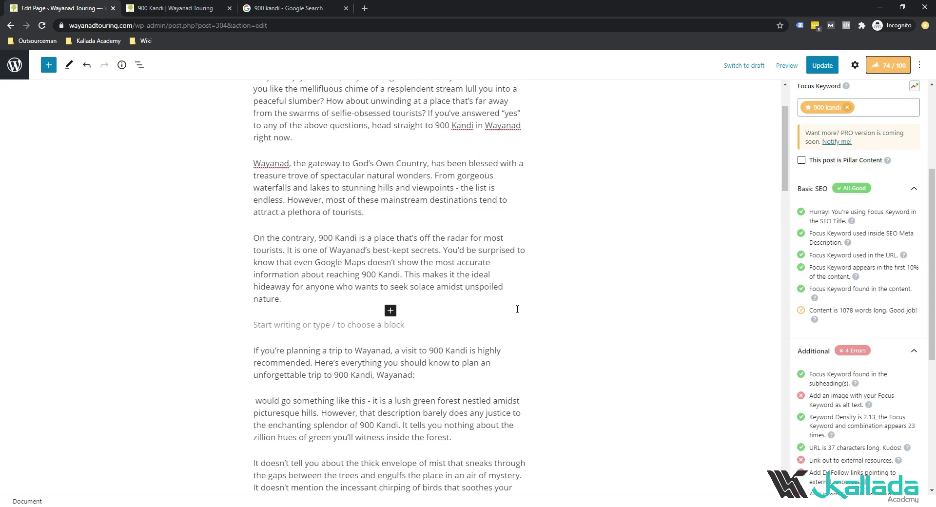
{"action": "scroll", "coordinate": [517, 310], "scroll_direction": "up", "scroll_amount": 2}
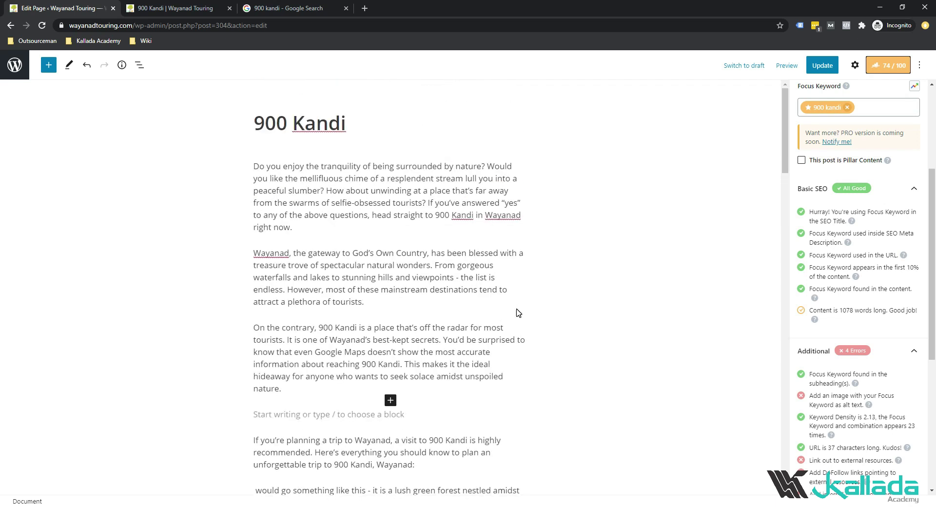
{"action": "scroll", "coordinate": [518, 310], "scroll_direction": "down", "scroll_amount": 2}
{"action": "scroll", "coordinate": [517, 309], "scroll_direction": "down", "scroll_amount": 4}
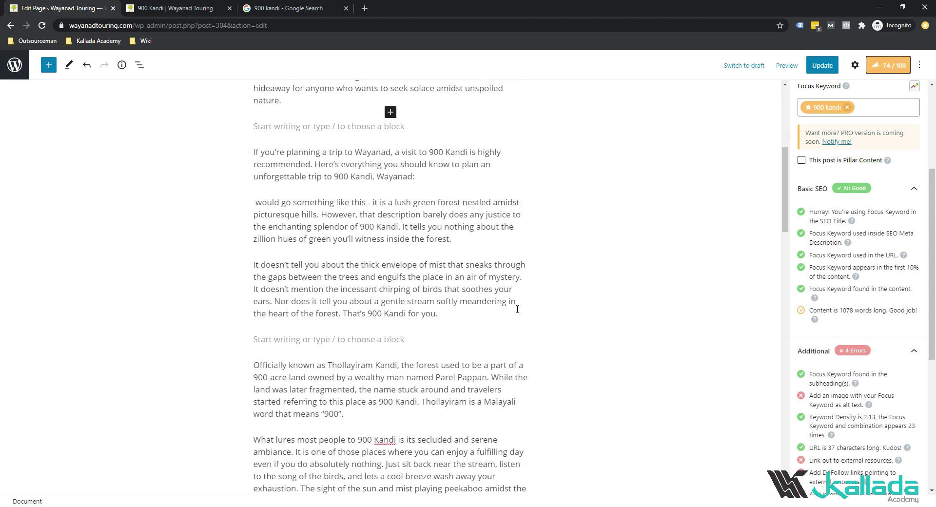
{"action": "left_click", "coordinate": [823, 65]}
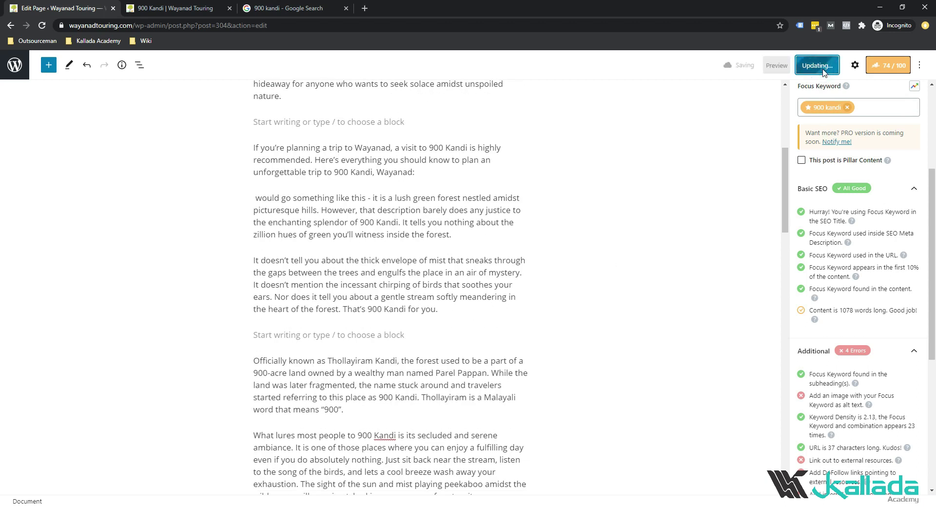
Insert an Image block in the empty block after the paragraph ending "That's 900 Kandi for you."
{"action": "scroll", "coordinate": [870, 232], "scroll_direction": "down", "scroll_amount": 3}
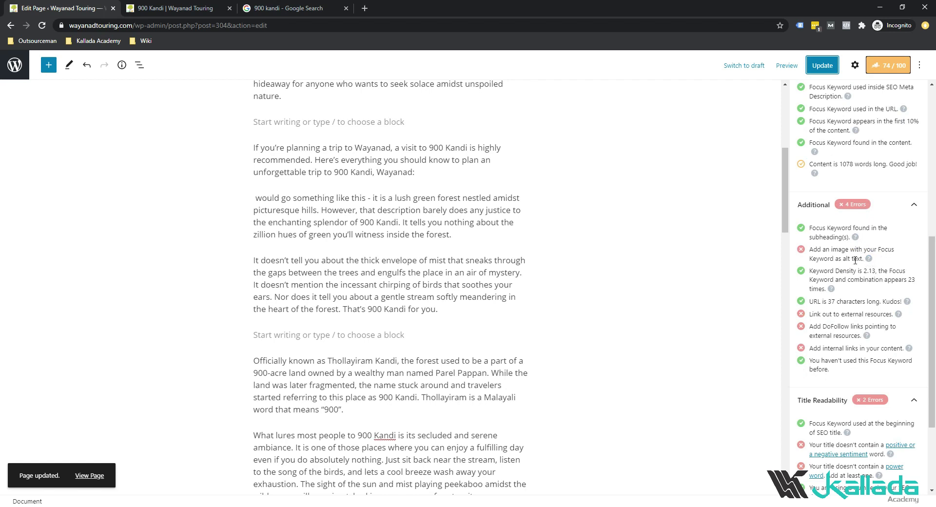
{"action": "scroll", "coordinate": [626, 277], "scroll_direction": "up", "scroll_amount": 6}
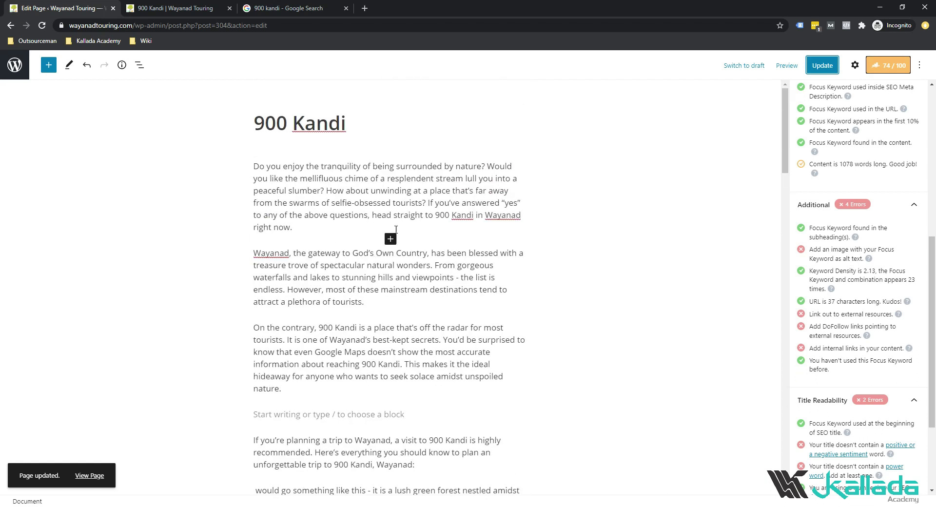
{"action": "scroll", "coordinate": [390, 241], "scroll_direction": "down", "scroll_amount": 5}
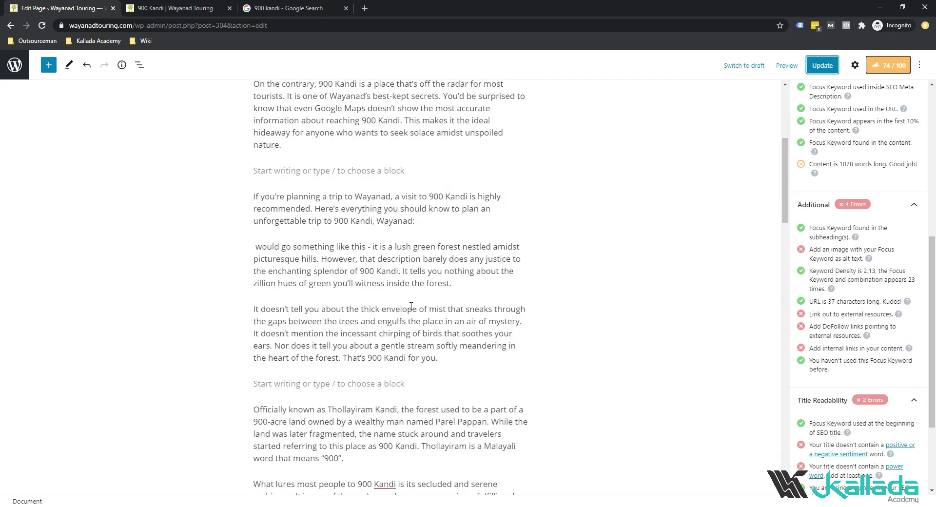
{"action": "left_click", "coordinate": [378, 383]}
{"action": "left_click", "coordinate": [519, 383]}
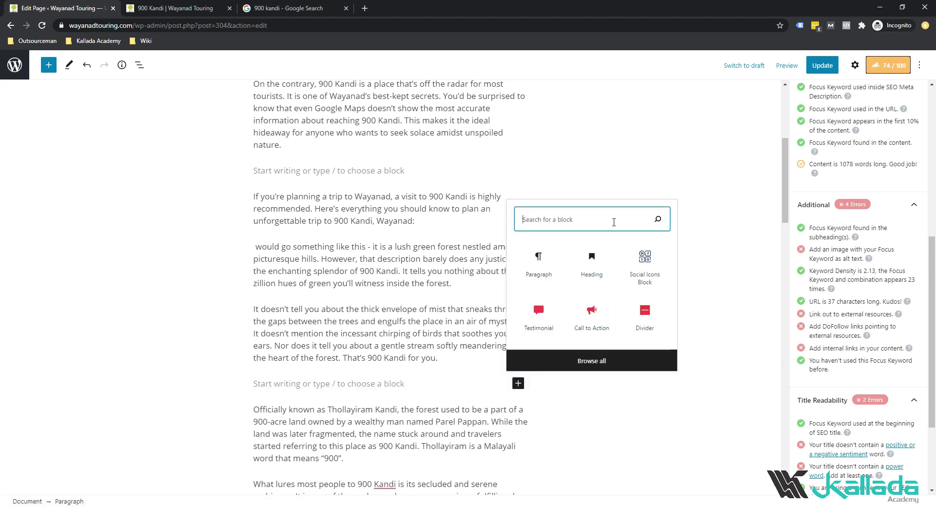
{"action": "type", "text": "image"}
{"action": "left_click", "coordinate": [581, 129]}
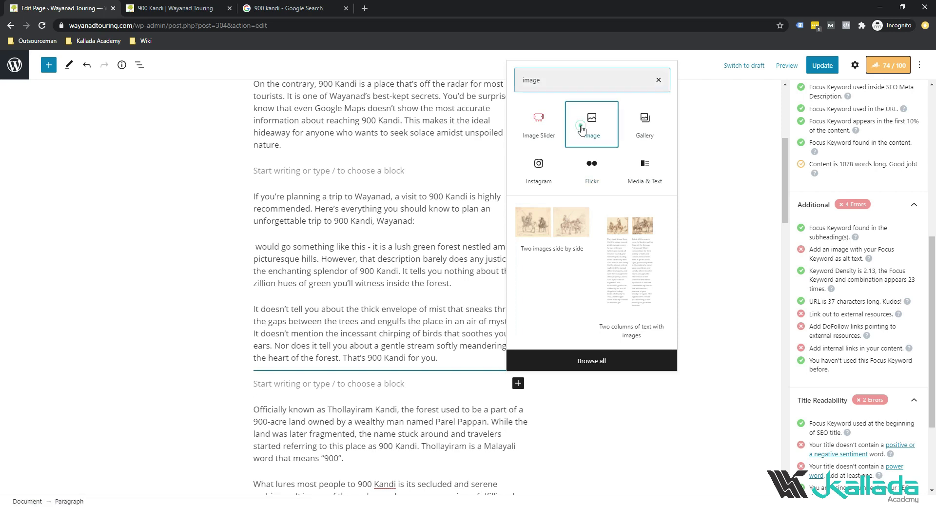
Fill the image block with the media library photo 0_kmNforLm35f-zNkC.jpg, setting its alt text to "900 Kandi Wayanad"
{"action": "left_click", "coordinate": [317, 444]}
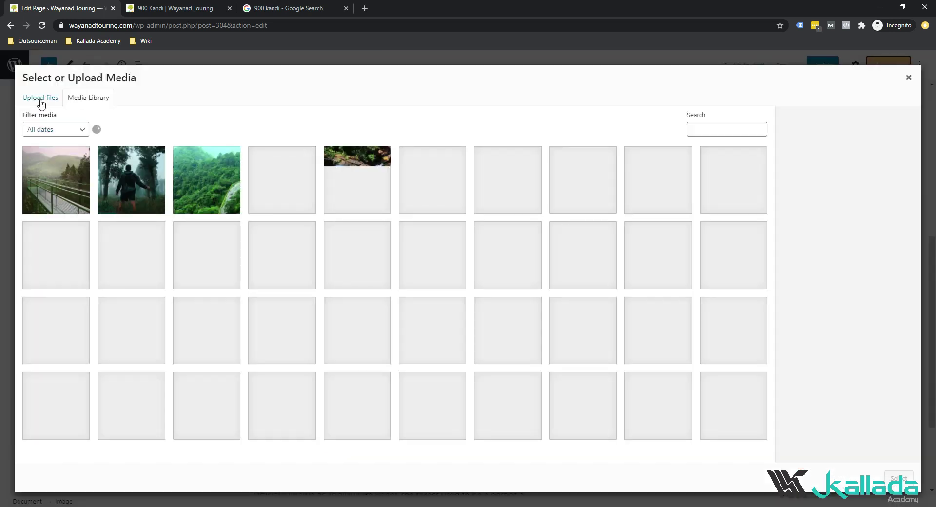
{"action": "left_click", "coordinate": [57, 178]}
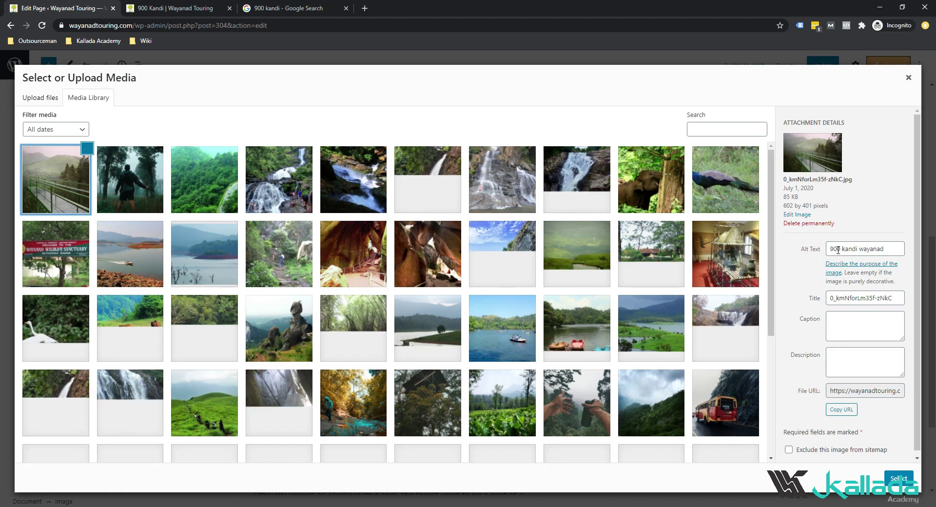
{"action": "left_click", "coordinate": [803, 252]}
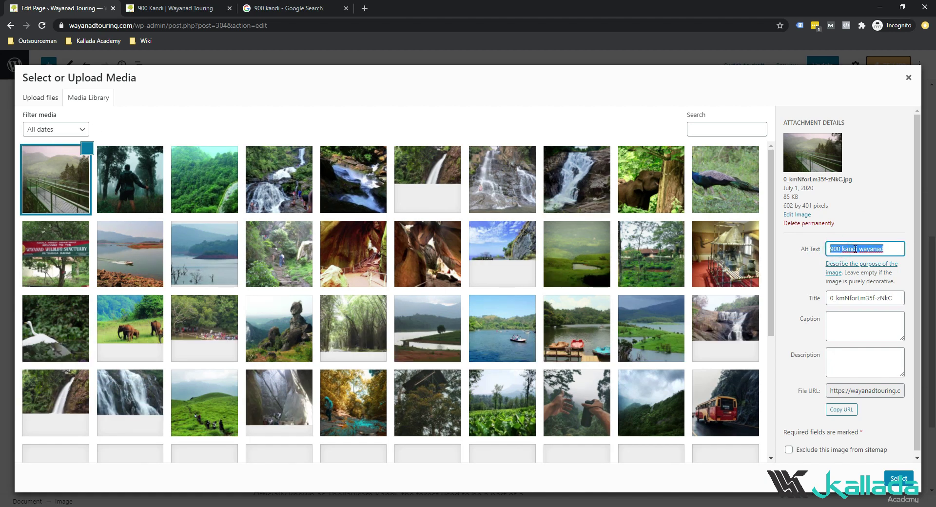
{"action": "type", "text": "900 Kandi"}
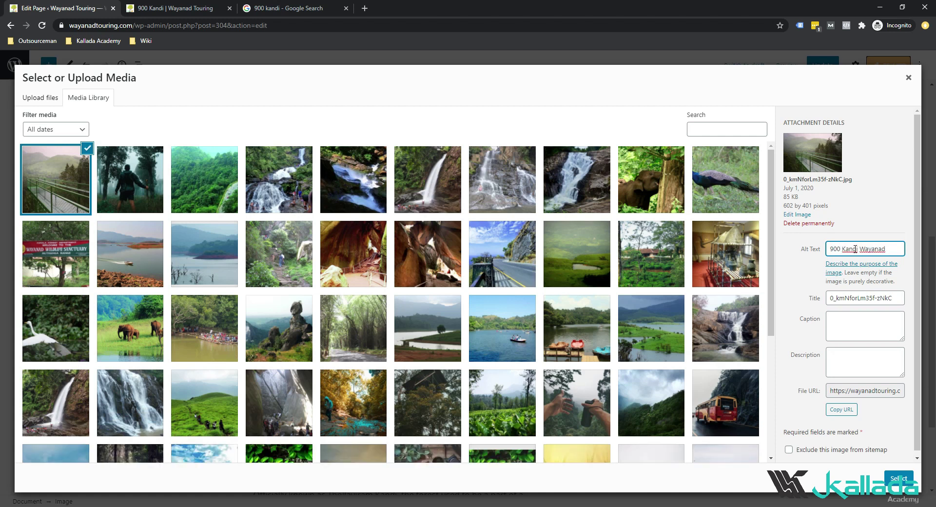
{"action": "left_click", "coordinate": [892, 479]}
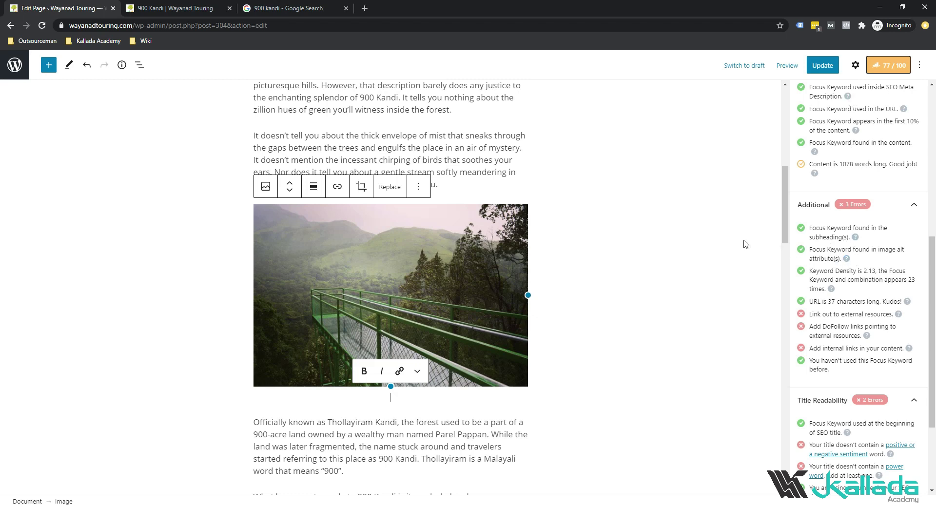
Check the published page's address and open a link entry for "Kalpetta" in the first paragraph under "How to Reach 900 Kandi, Wayanad"
{"action": "scroll", "coordinate": [699, 233], "scroll_direction": "down", "scroll_amount": 2}
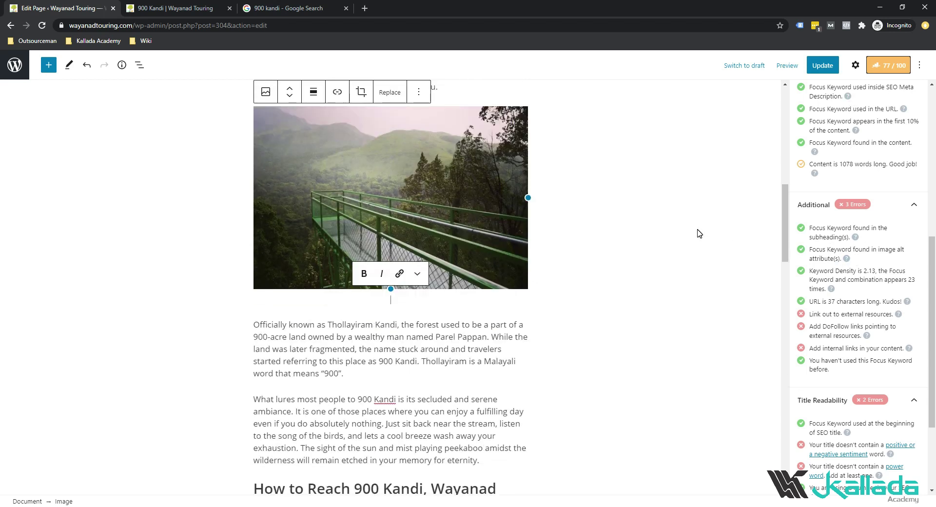
{"action": "scroll", "coordinate": [699, 233], "scroll_direction": "down", "scroll_amount": 1}
{"action": "scroll", "coordinate": [700, 233], "scroll_direction": "down", "scroll_amount": 3}
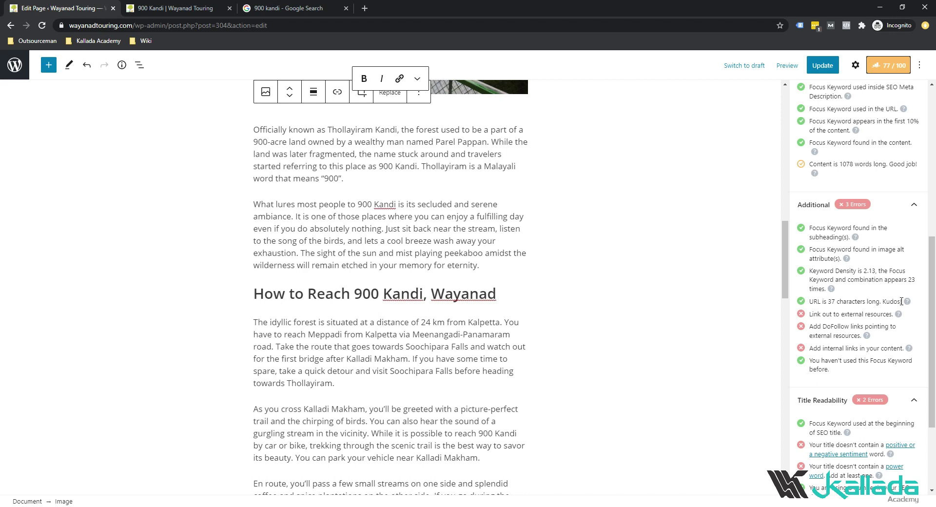
{"action": "left_click", "coordinate": [178, 8]}
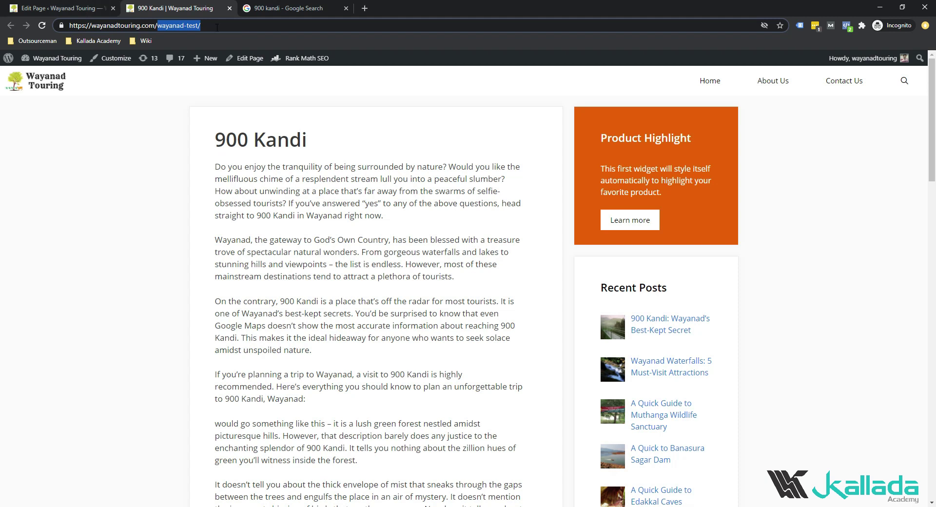
{"action": "left_click", "coordinate": [91, 10]}
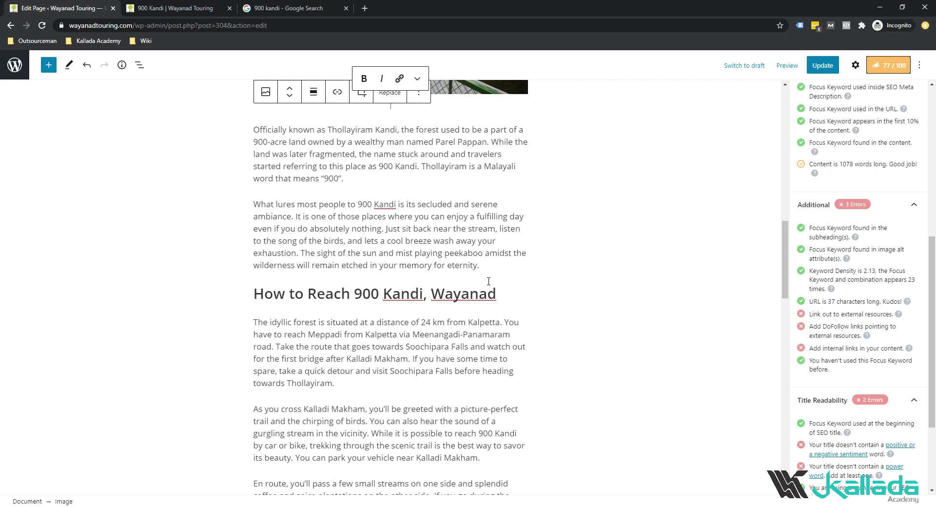
{"action": "scroll", "coordinate": [489, 281], "scroll_direction": "up", "scroll_amount": 1}
{"action": "scroll", "coordinate": [492, 273], "scroll_direction": "down", "scroll_amount": 2}
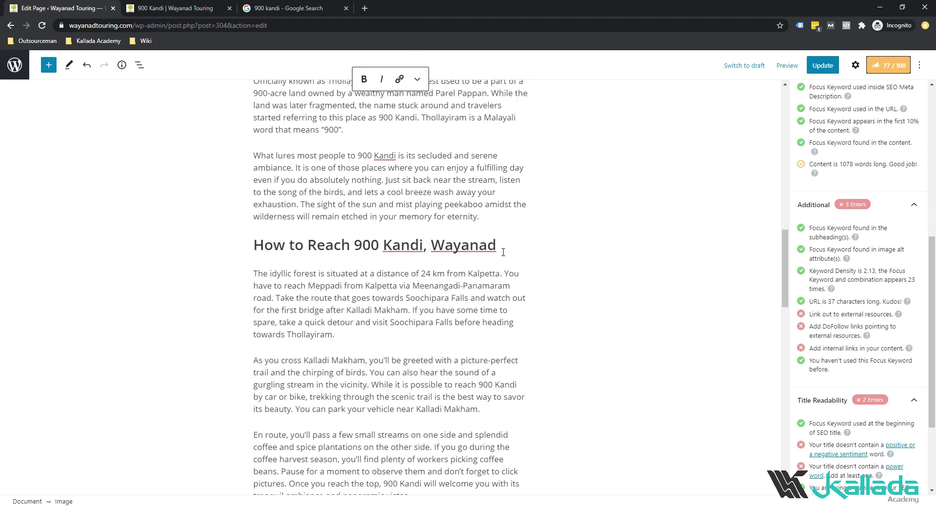
{"action": "mouse_move", "coordinate": [505, 264]}
{"action": "left_click_drag", "start_coordinate": [470, 274], "coordinate": [503, 278]}
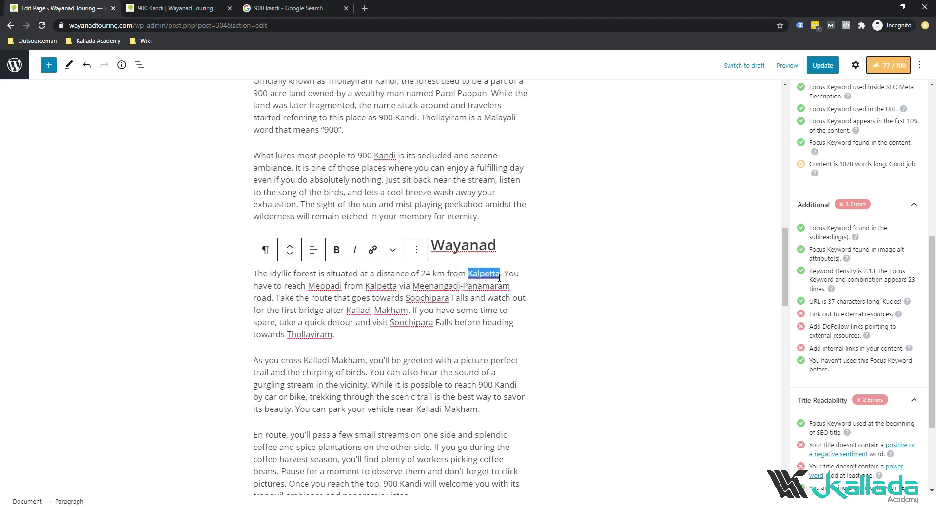
{"action": "left_click", "coordinate": [373, 250]}
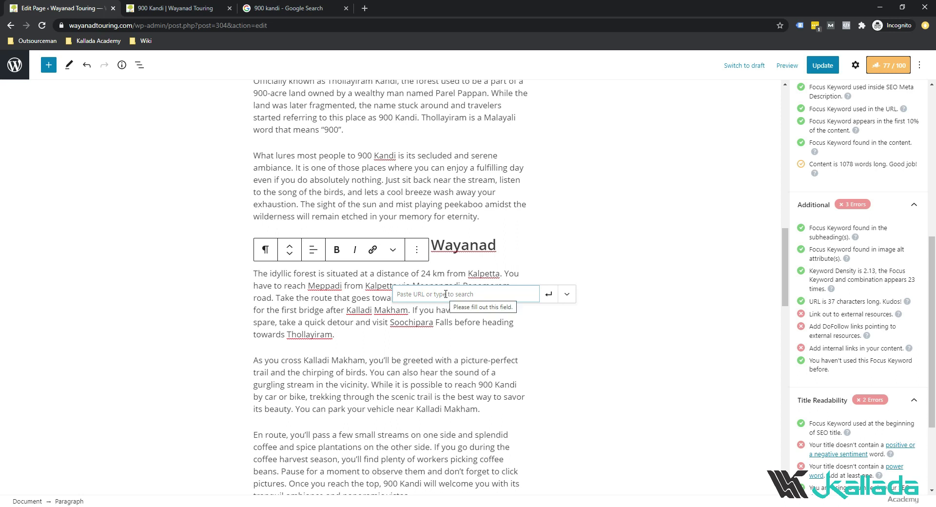
{"action": "type", "text": "Home"}
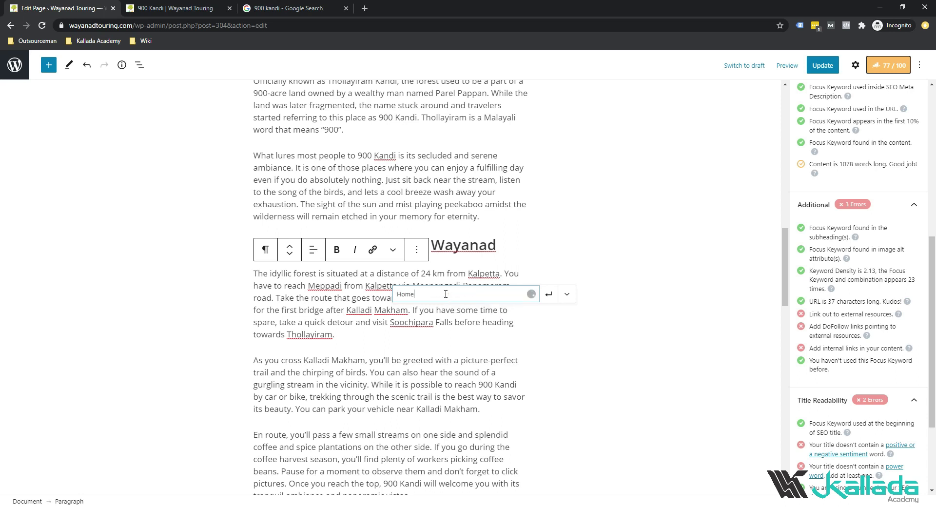
{"action": "key", "text": "BackSpace"}
{"action": "key", "text": "BackSpace"}
{"action": "key", "text": "BackSpace"}
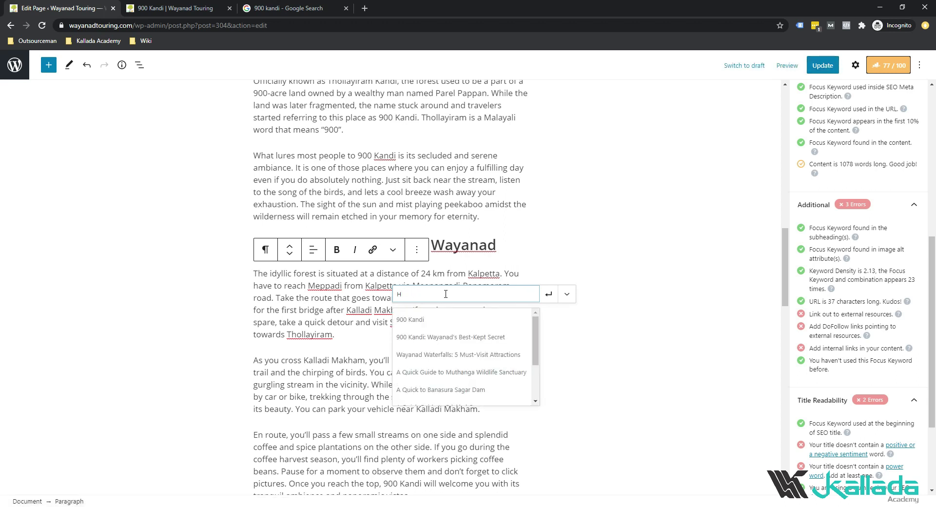
{"action": "key", "text": "BackSpace"}
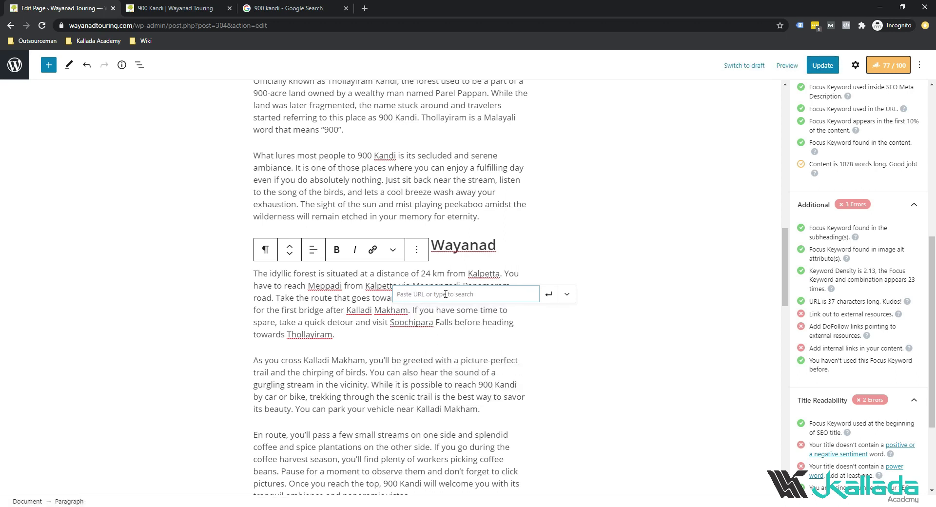
{"action": "left_click", "coordinate": [175, 8]}
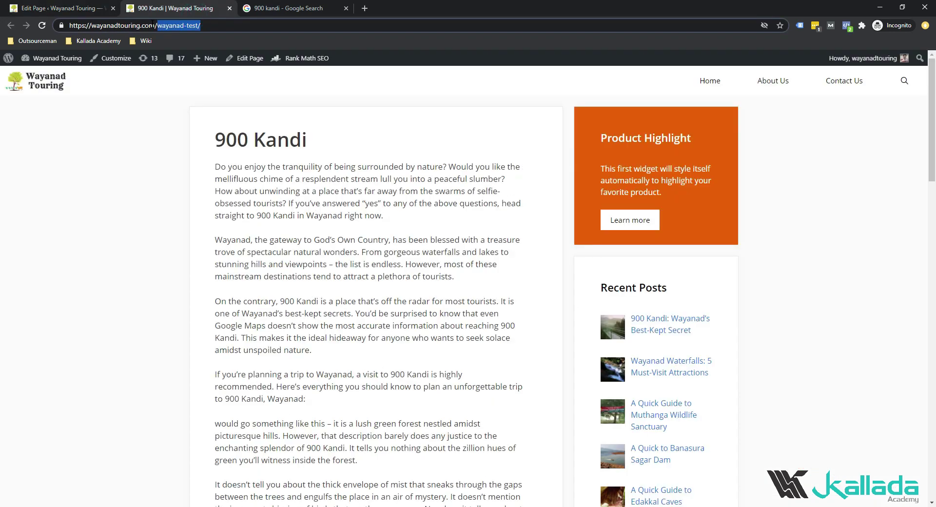
{"action": "left_click", "coordinate": [78, 8]}
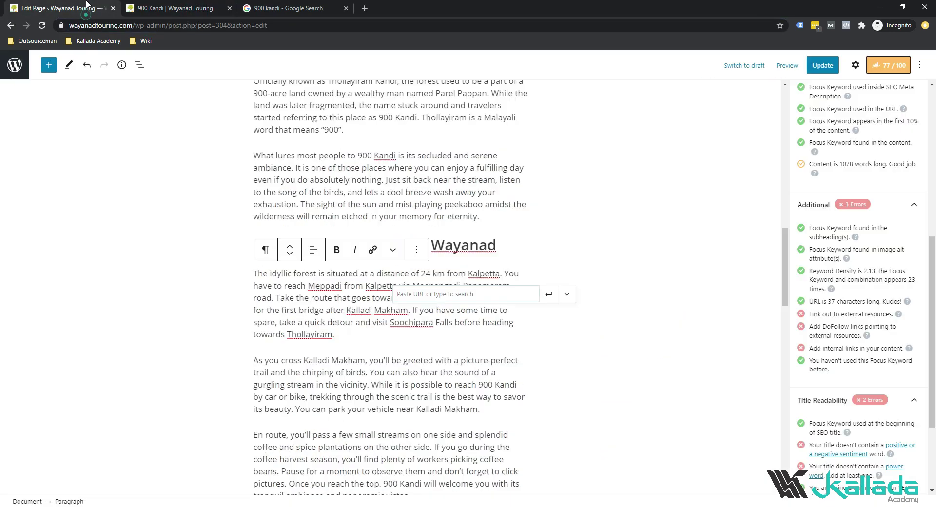
{"action": "type", "text": "https://wayanadtouring.com/"}
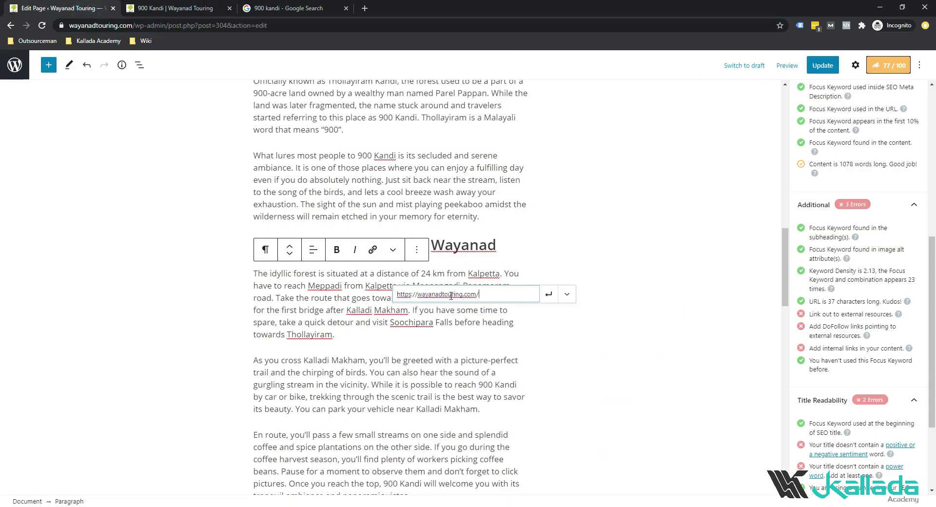
{"action": "left_click", "coordinate": [549, 294]}
{"action": "left_click", "coordinate": [593, 263]}
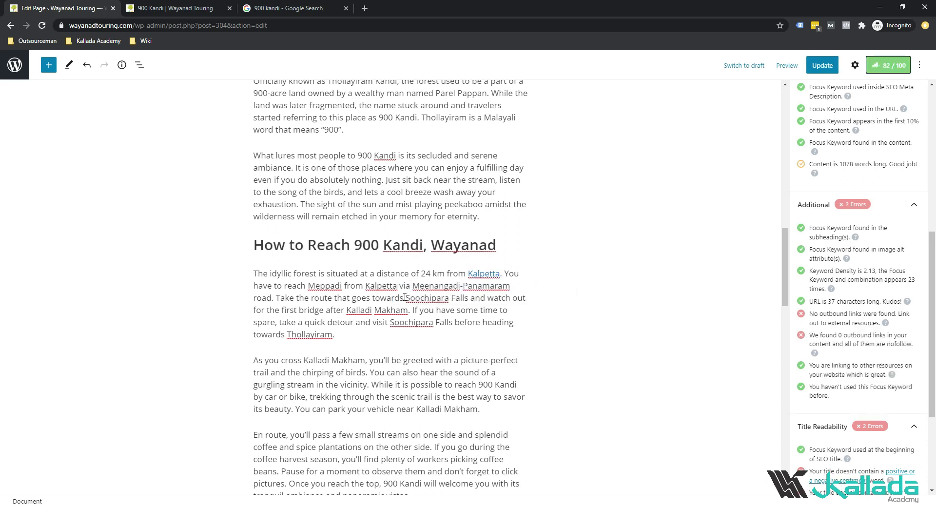
Link the first "Soochipara Falls" to the post "Wayanad Waterfalls: 5 Must-Visit Attractions" and update the page
{"action": "left_click_drag", "start_coordinate": [405, 298], "coordinate": [466, 300]}
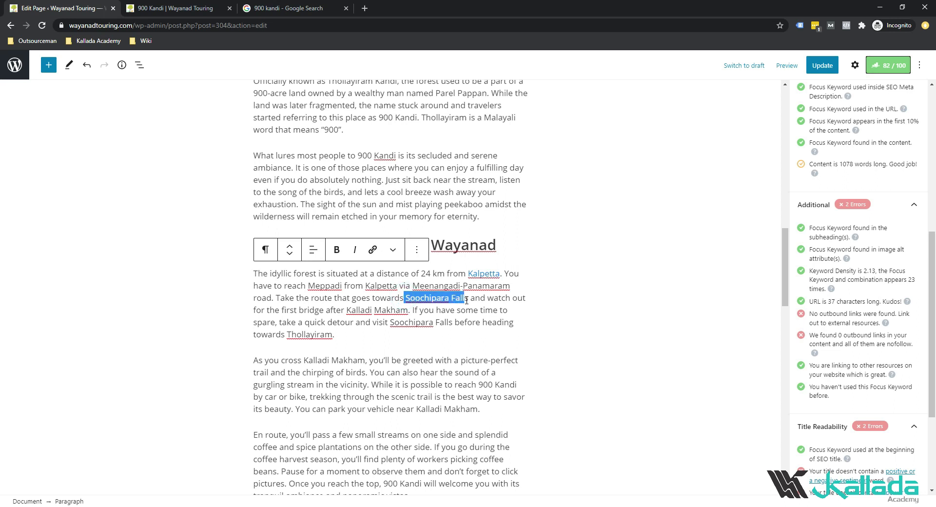
{"action": "left_click", "coordinate": [373, 250]}
{"action": "type", "text": "Water"}
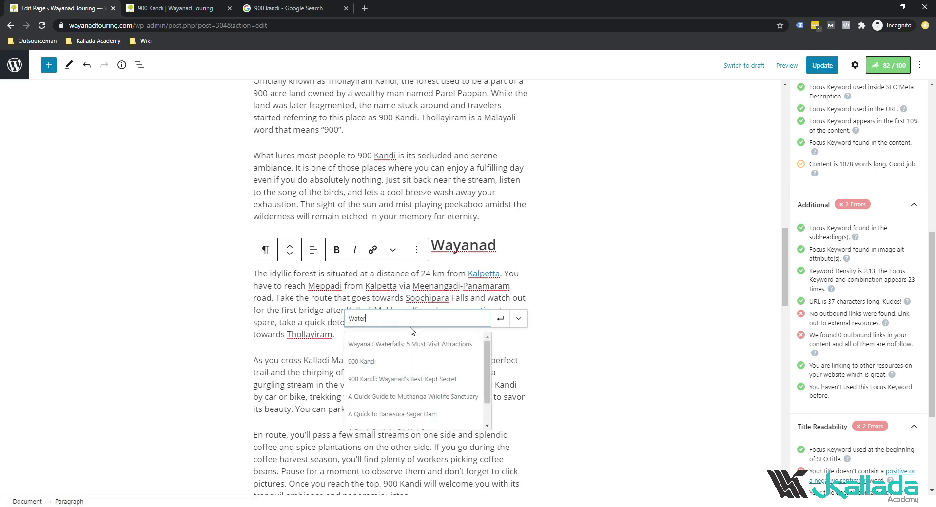
{"action": "left_click", "coordinate": [393, 346]}
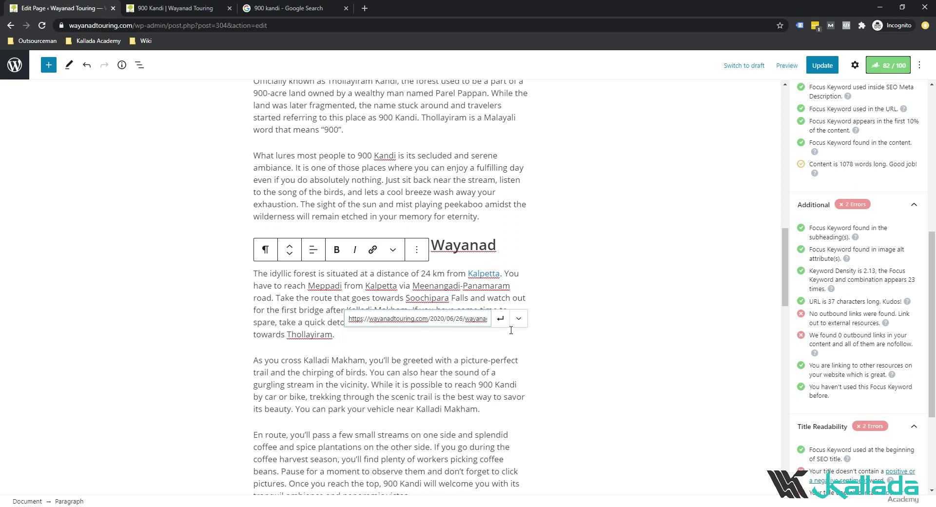
{"action": "left_click", "coordinate": [501, 319]}
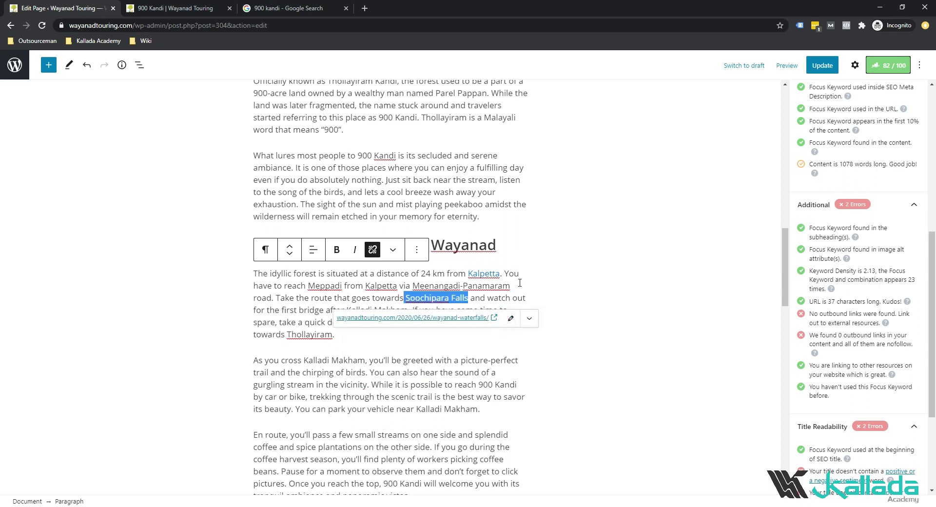
{"action": "left_click", "coordinate": [592, 291]}
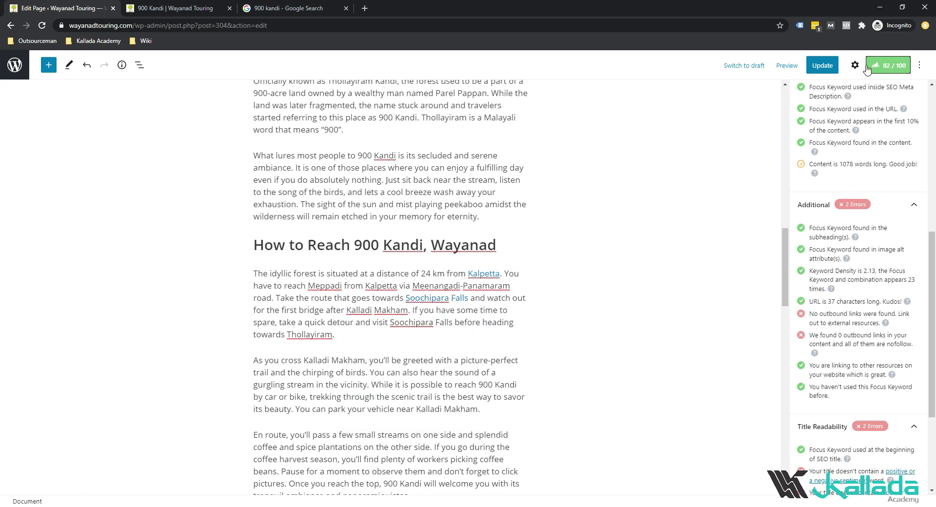
{"action": "left_click", "coordinate": [822, 65]}
Search Google for "900 kandi wikipedia", open the Wikipedia article "Tourist attractions in Wayanad" and copy its address
{"action": "scroll", "coordinate": [579, 309], "scroll_direction": "up", "scroll_amount": 2}
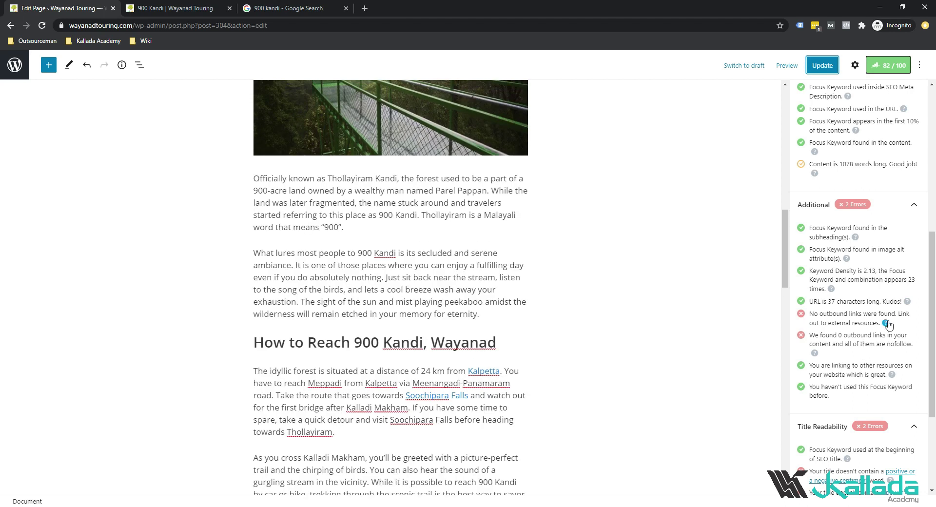
{"action": "scroll", "coordinate": [570, 192], "scroll_direction": "up", "scroll_amount": 4}
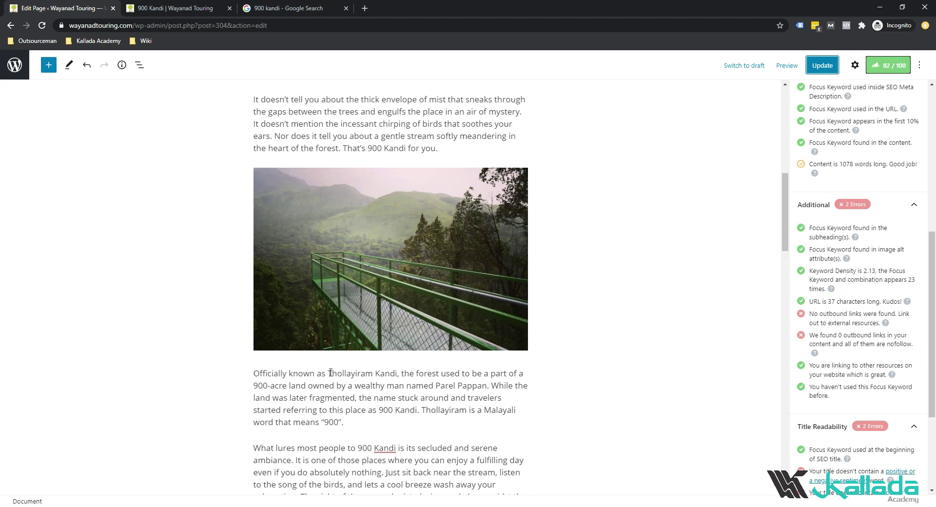
{"action": "left_click", "coordinate": [288, 8]}
{"action": "scroll", "coordinate": [274, 110], "scroll_direction": "up", "scroll_amount": 10}
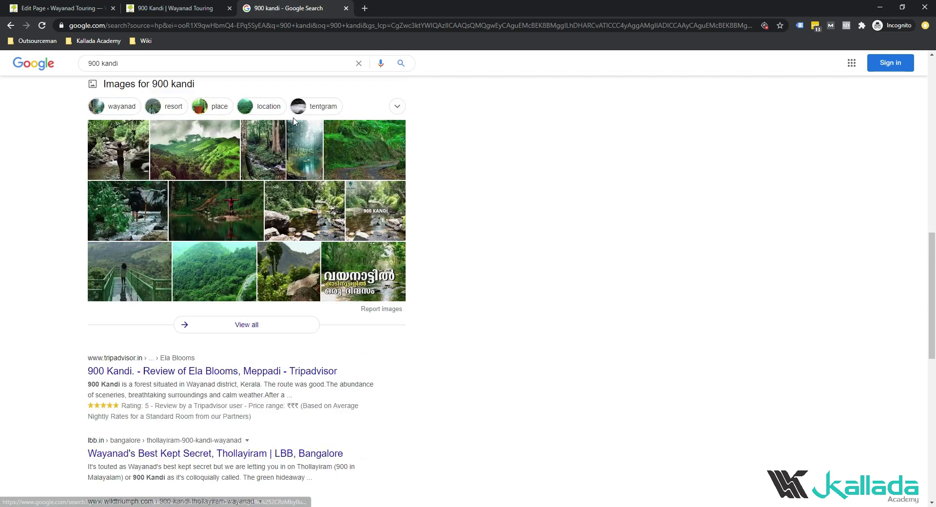
{"action": "triple_click", "coordinate": [232, 59]}
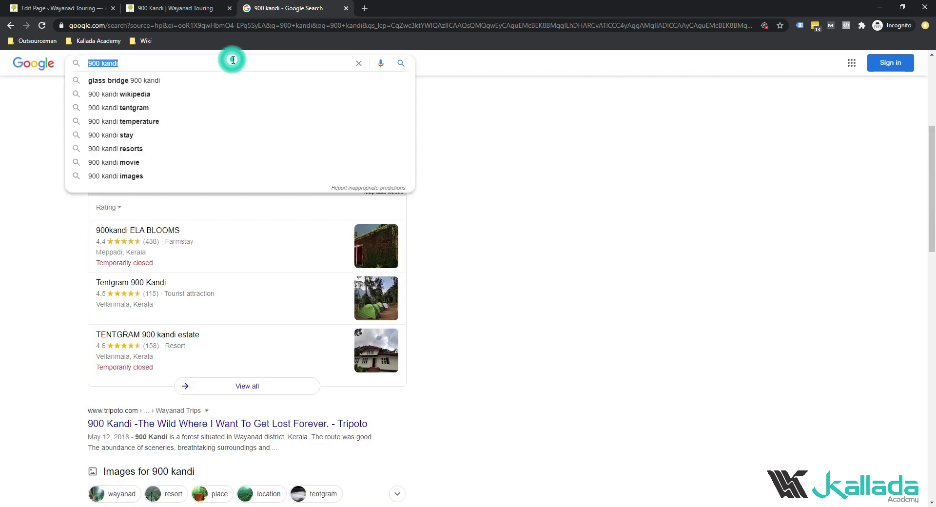
{"action": "type", "text": "900"}
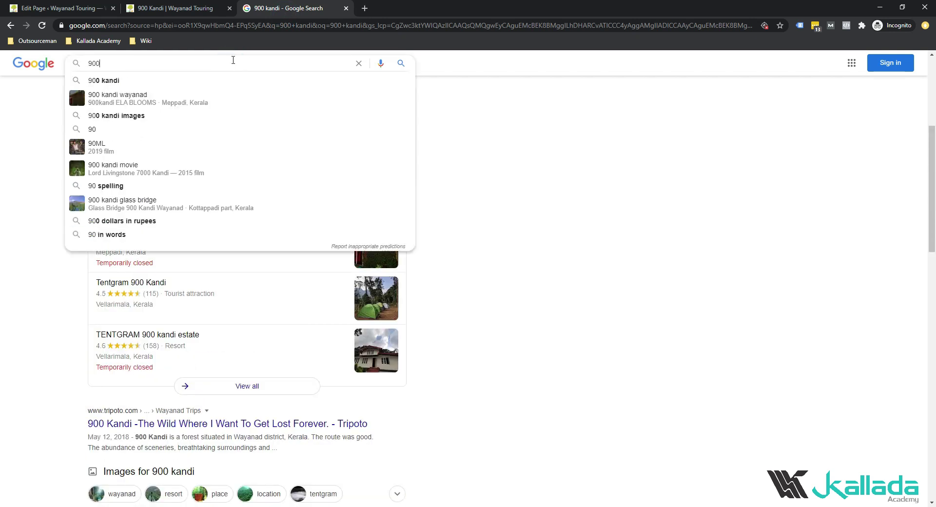
{"action": "type", "text": " kandi wikipedia"}
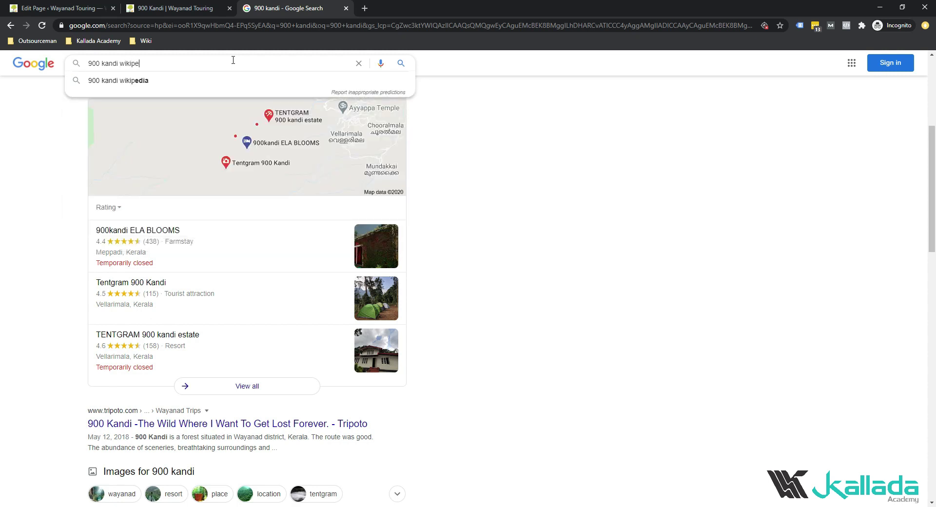
{"action": "key", "text": "Return"}
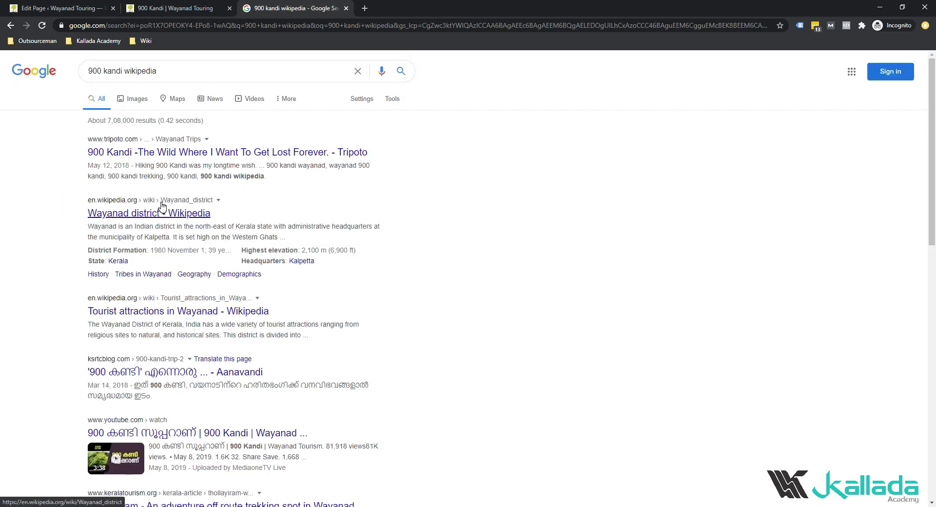
{"action": "left_click", "coordinate": [200, 311]}
{"action": "left_click", "coordinate": [166, 27]}
{"action": "key", "text": "ctrl+c"}
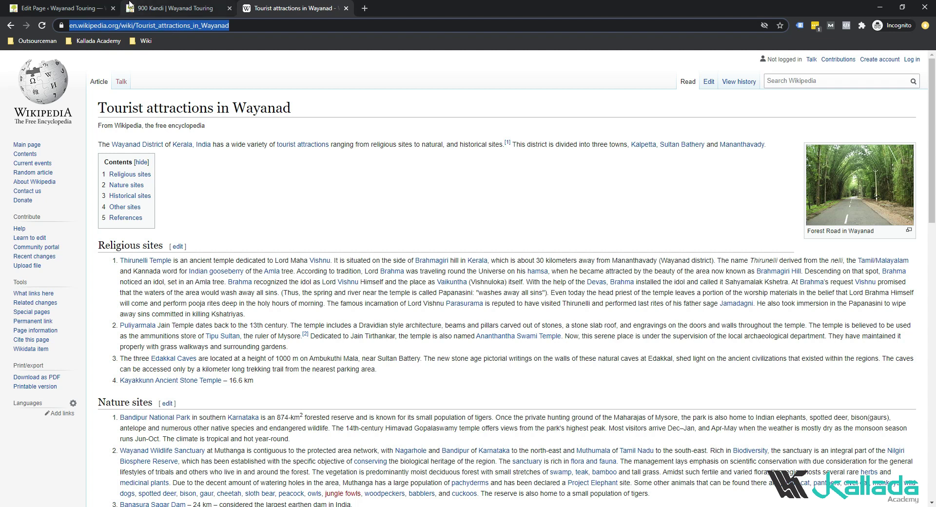
Link "Thollayiram Kandi" in the paragraph below the image to the copied Wikipedia article address, en.wikipedia.org/wiki/Tourist_attractions_in_Wayanad
{"action": "left_click", "coordinate": [159, 9]}
{"action": "left_click", "coordinate": [64, 8]}
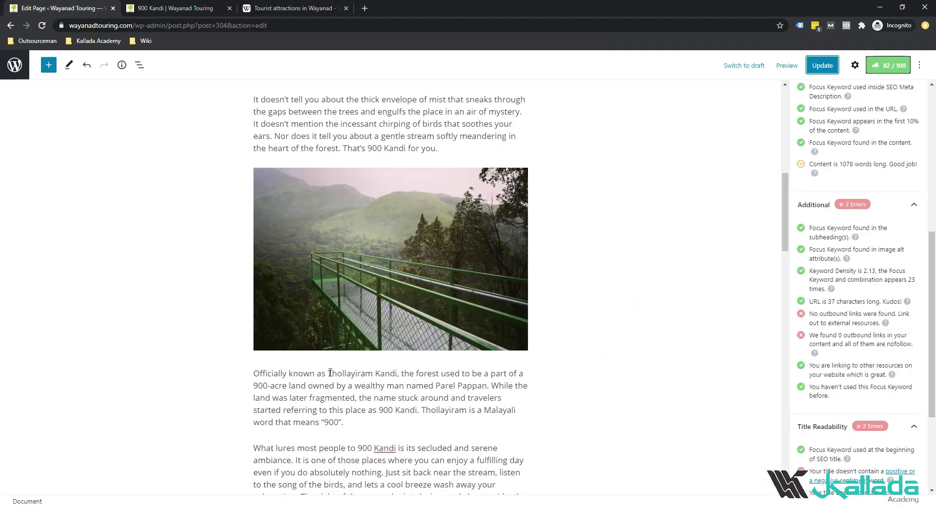
{"action": "left_click_drag", "start_coordinate": [328, 374], "coordinate": [395, 376]}
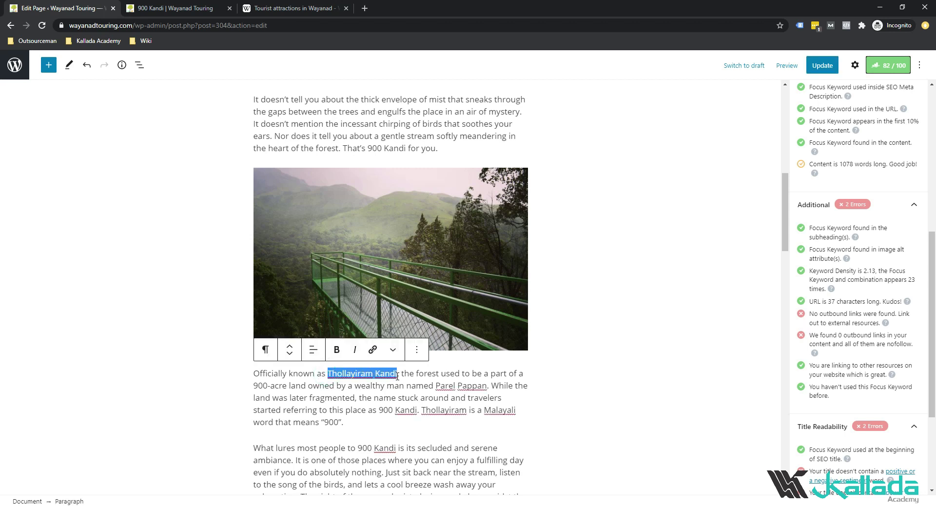
{"action": "left_click", "coordinate": [373, 349]}
{"action": "key", "text": "ctrl+v"}
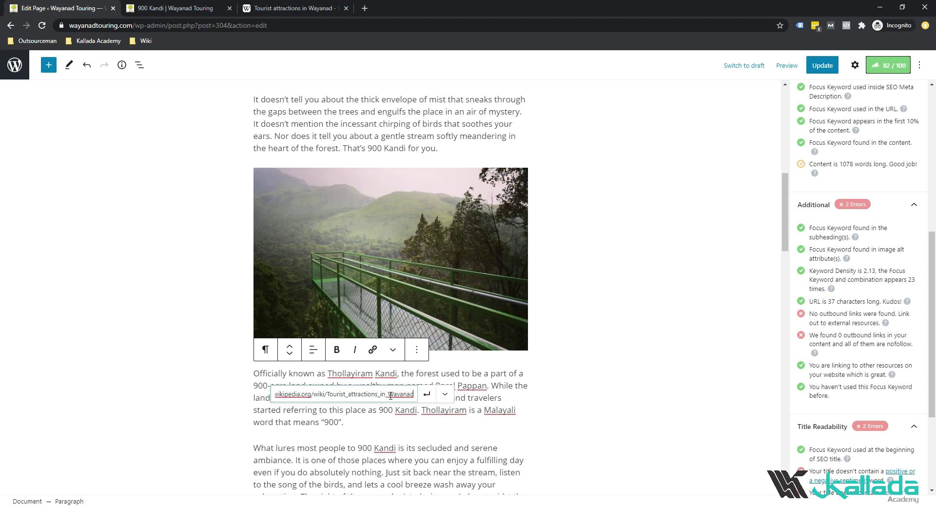
{"action": "left_click", "coordinate": [425, 395]}
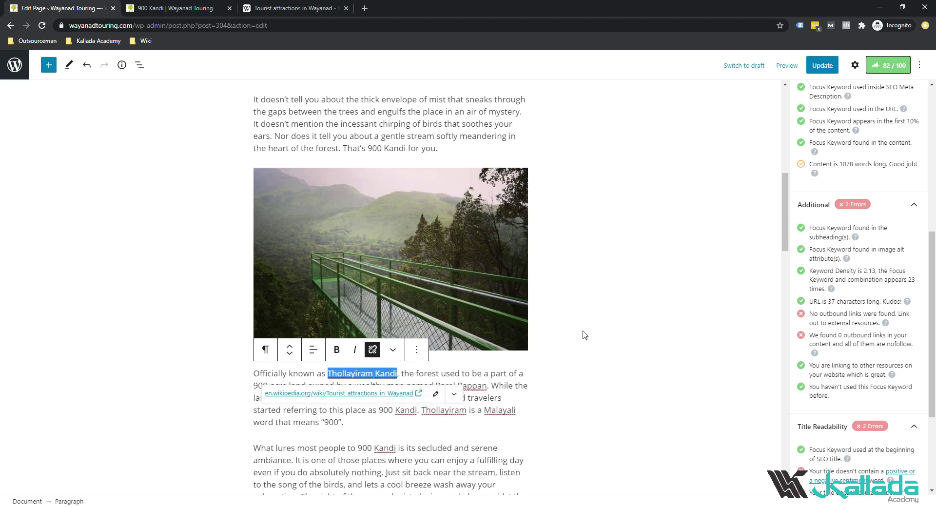
{"action": "left_click", "coordinate": [657, 332]}
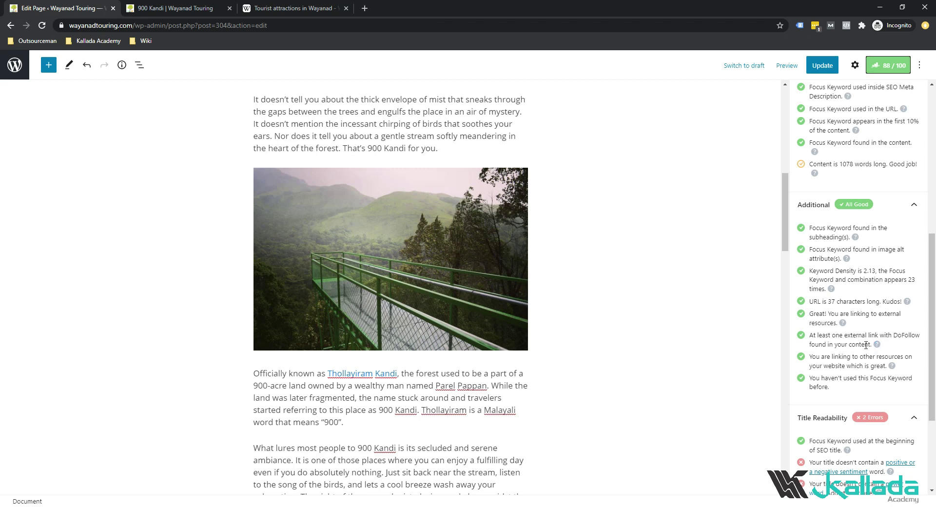
Review the Rank Math checks for Basic SEO, Additional and Title Readability
{"action": "scroll", "coordinate": [894, 367], "scroll_direction": "down", "scroll_amount": 1}
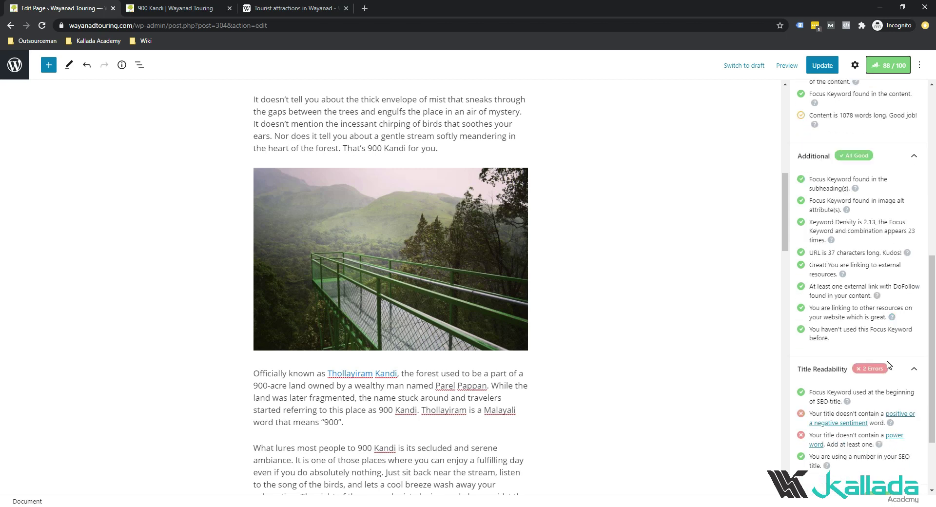
{"action": "scroll", "coordinate": [857, 219], "scroll_direction": "up", "scroll_amount": 2}
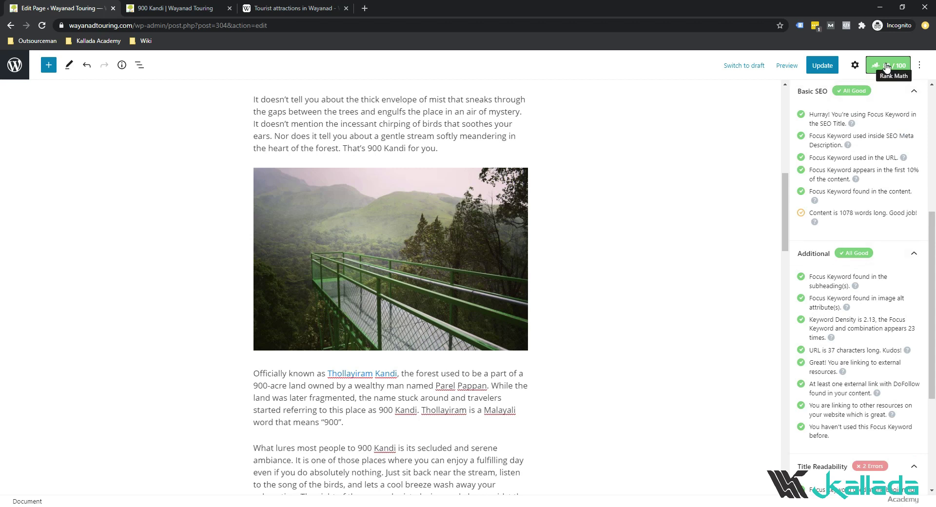
{"action": "scroll", "coordinate": [851, 250], "scroll_direction": "down", "scroll_amount": 2}
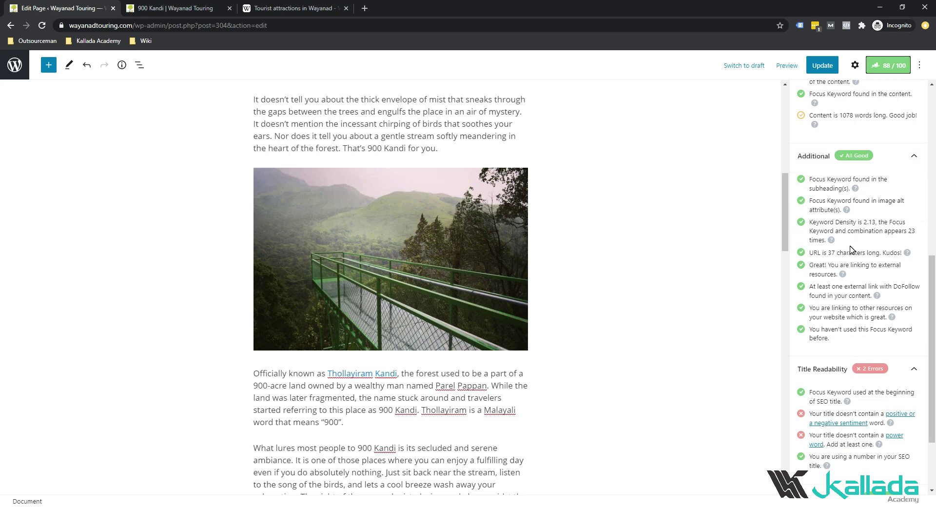
Update the page and review the Rank Math checks for Title Readability and Content Readability
{"action": "scroll", "coordinate": [866, 199], "scroll_direction": "down", "scroll_amount": 2}
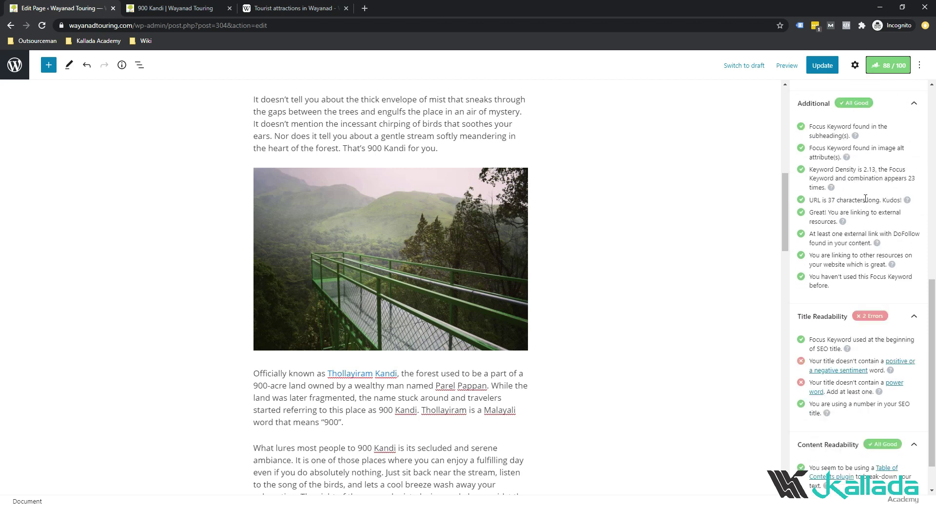
{"action": "scroll", "coordinate": [865, 198], "scroll_direction": "up", "scroll_amount": 1}
{"action": "left_click", "coordinate": [827, 64]}
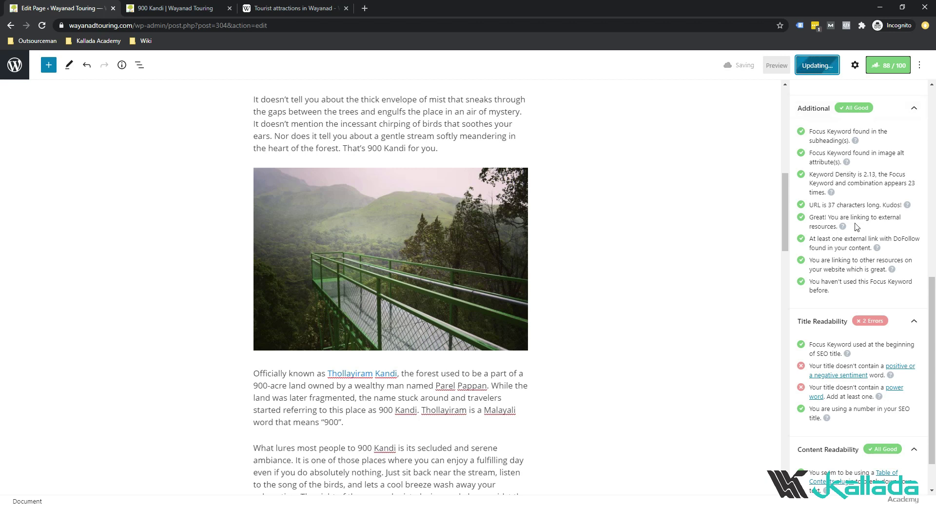
{"action": "scroll", "coordinate": [872, 271], "scroll_direction": "down", "scroll_amount": 1}
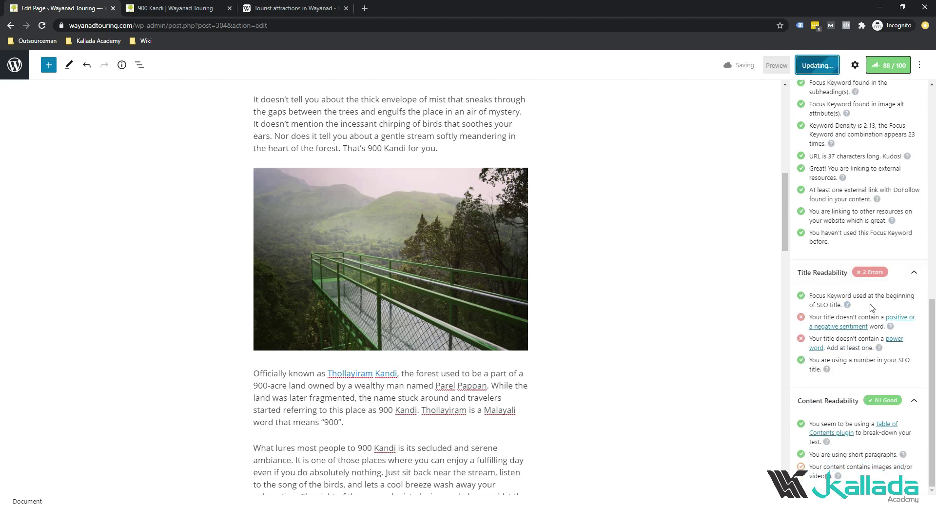
{"action": "scroll", "coordinate": [739, 287], "scroll_direction": "up", "scroll_amount": 2}
{"action": "scroll", "coordinate": [739, 287], "scroll_direction": "up", "scroll_amount": 7}
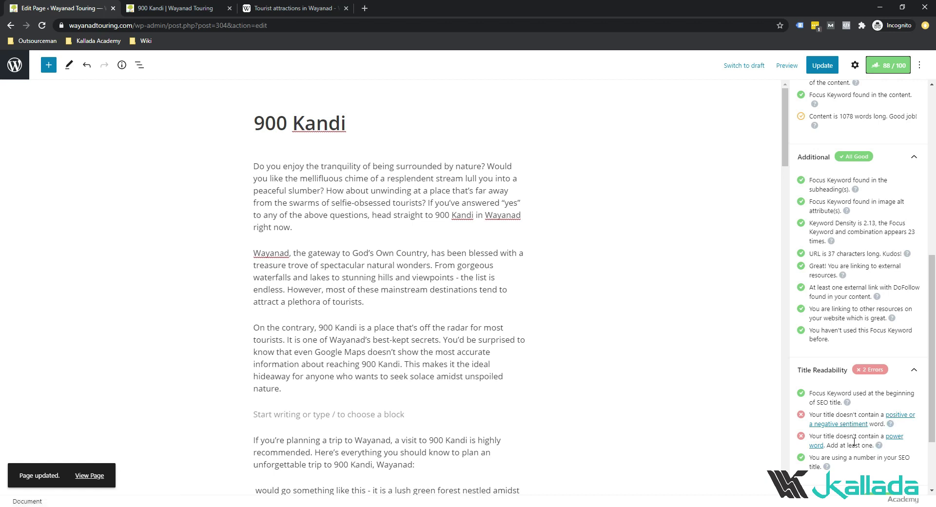
{"action": "scroll", "coordinate": [872, 441], "scroll_direction": "down", "scroll_amount": 2}
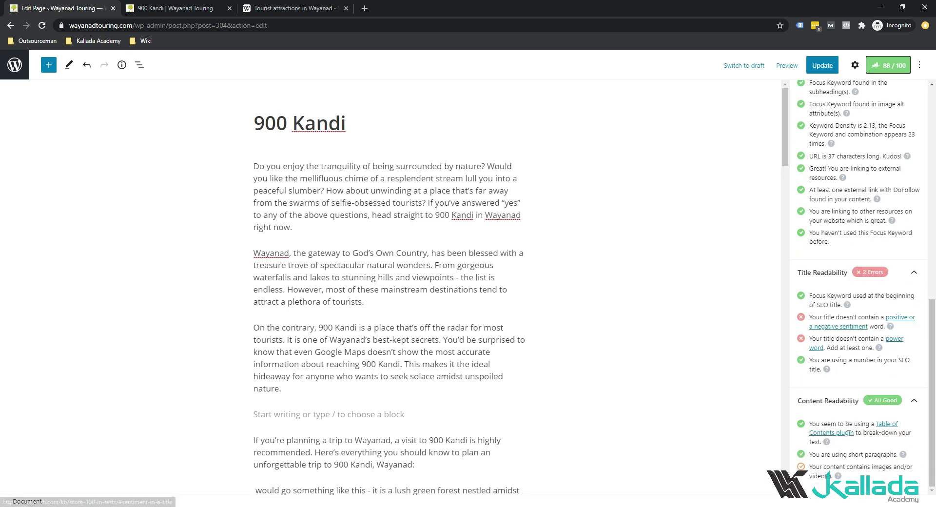
Open Rank Math's guide on positive or negative sentiment words from the failed title check and read its advice on titles
{"action": "left_click", "coordinate": [410, 130]}
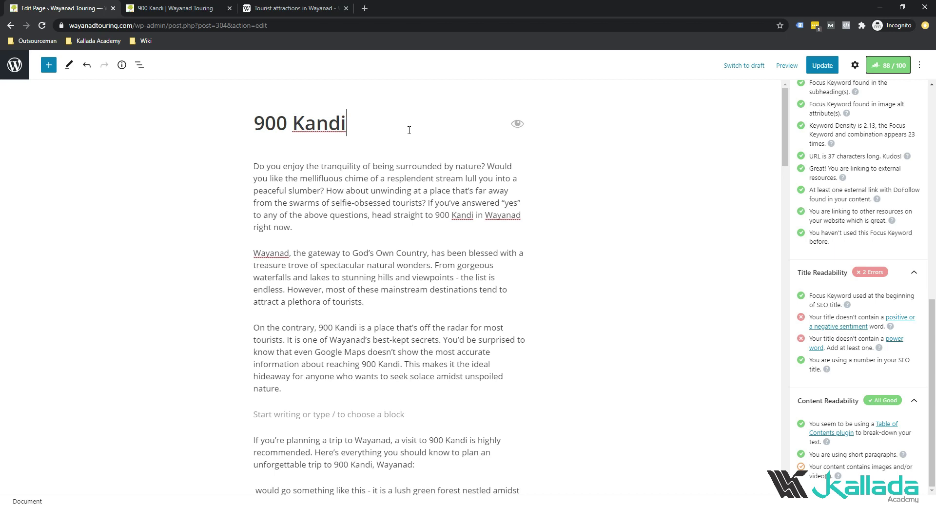
{"action": "right_click", "coordinate": [894, 321]}
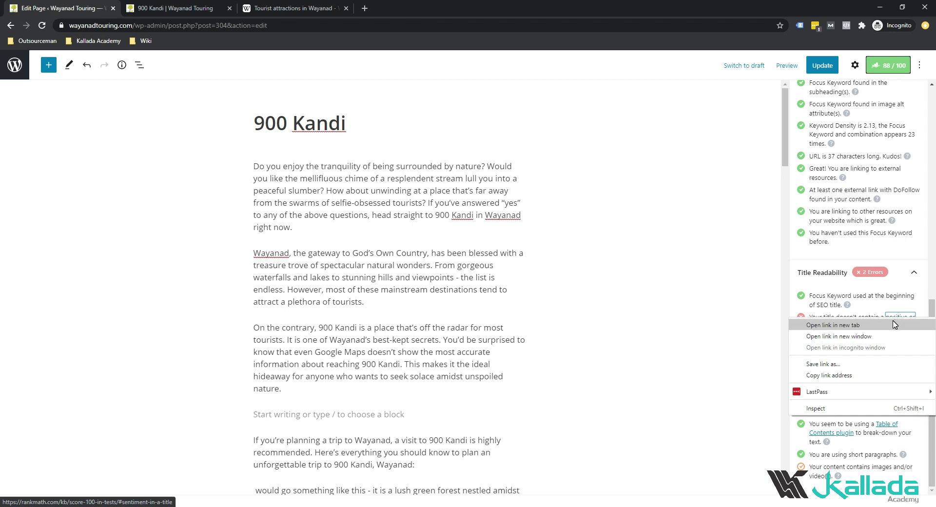
{"action": "left_click", "coordinate": [895, 324]}
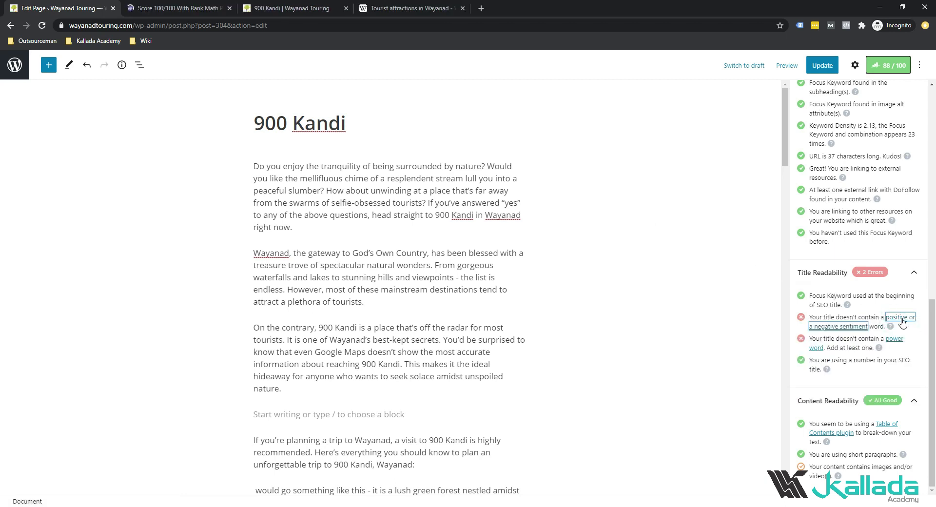
{"action": "left_click", "coordinate": [178, 8]}
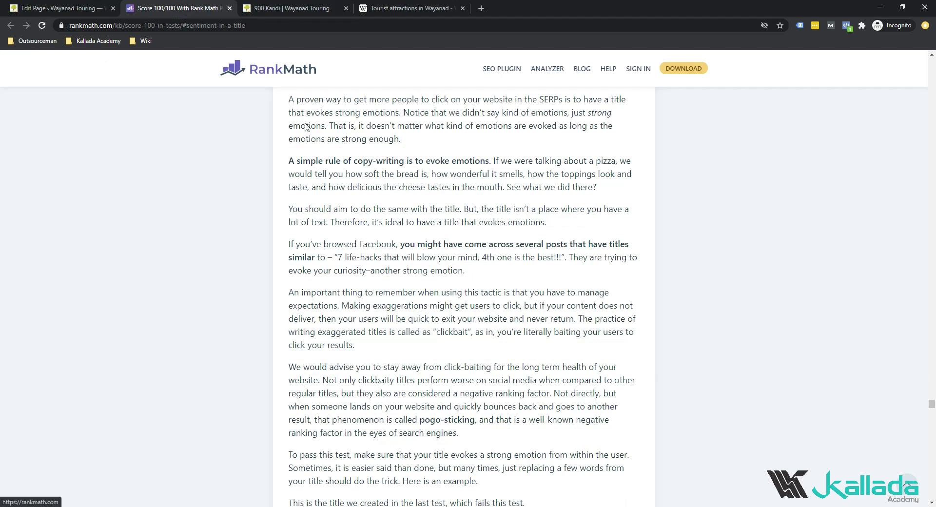
{"action": "left_click", "coordinate": [497, 114]}
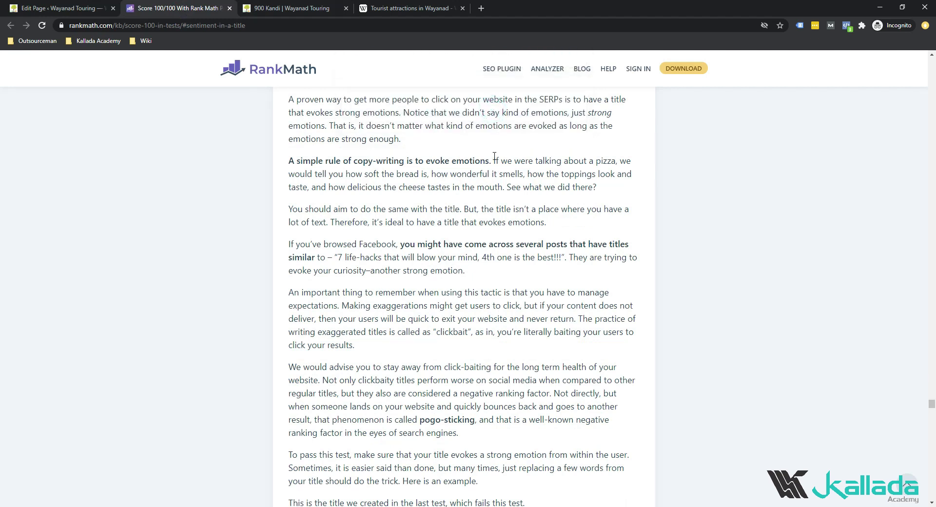
{"action": "scroll", "coordinate": [526, 112], "scroll_direction": "down", "scroll_amount": 2}
{"action": "scroll", "coordinate": [494, 156], "scroll_direction": "down", "scroll_amount": 3}
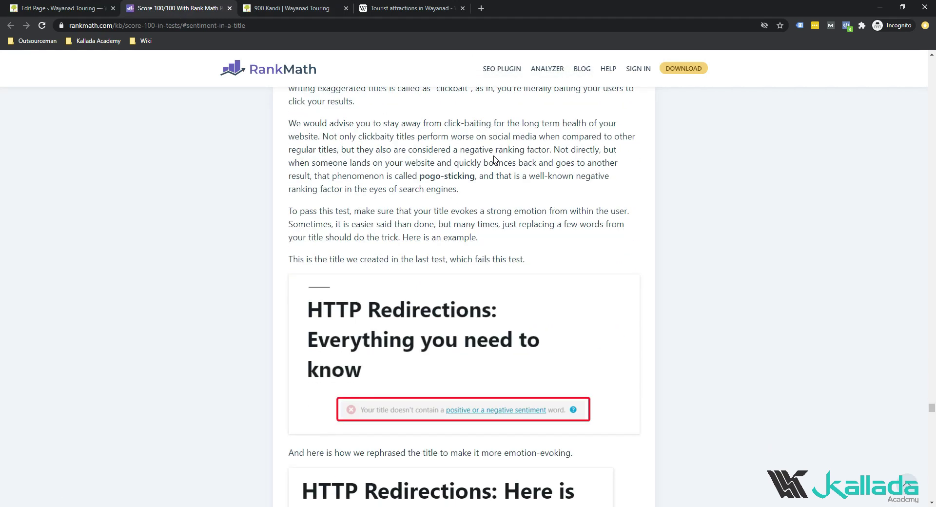
{"action": "scroll", "coordinate": [496, 159], "scroll_direction": "down", "scroll_amount": 3}
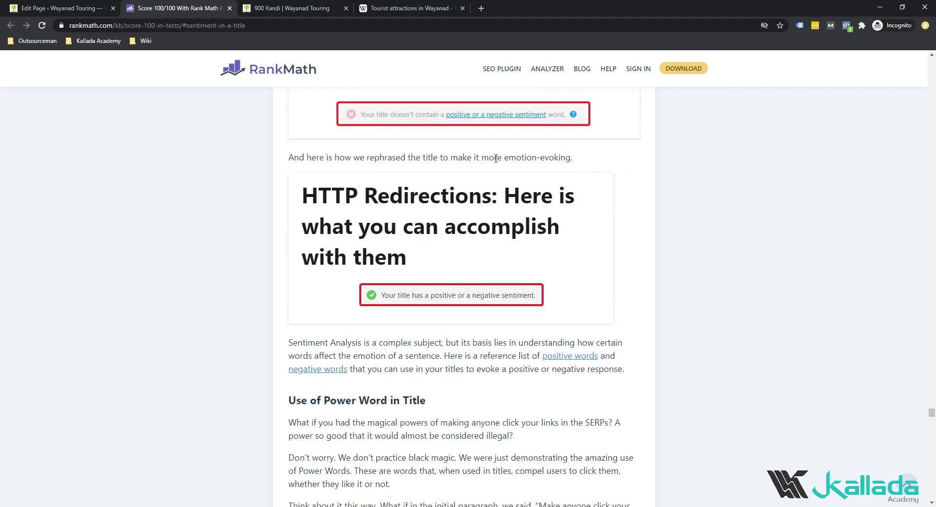
{"action": "scroll", "coordinate": [496, 158], "scroll_direction": "down", "scroll_amount": 5}
Open the guide's reference list of positive words and look through it for words suited to the page title
{"action": "right_click", "coordinate": [561, 121]}
{"action": "left_click", "coordinate": [567, 126]}
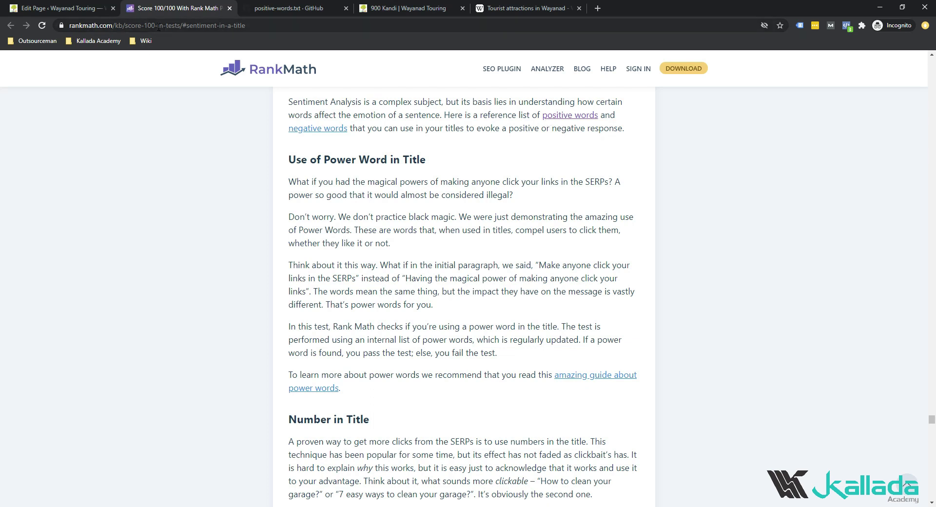
{"action": "left_click", "coordinate": [279, 10]}
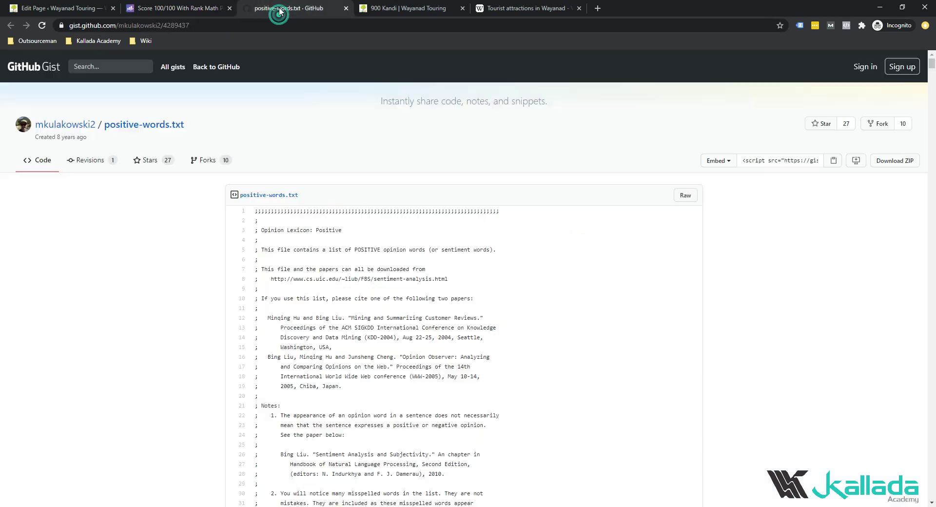
{"action": "scroll", "coordinate": [416, 130], "scroll_direction": "down", "scroll_amount": 11}
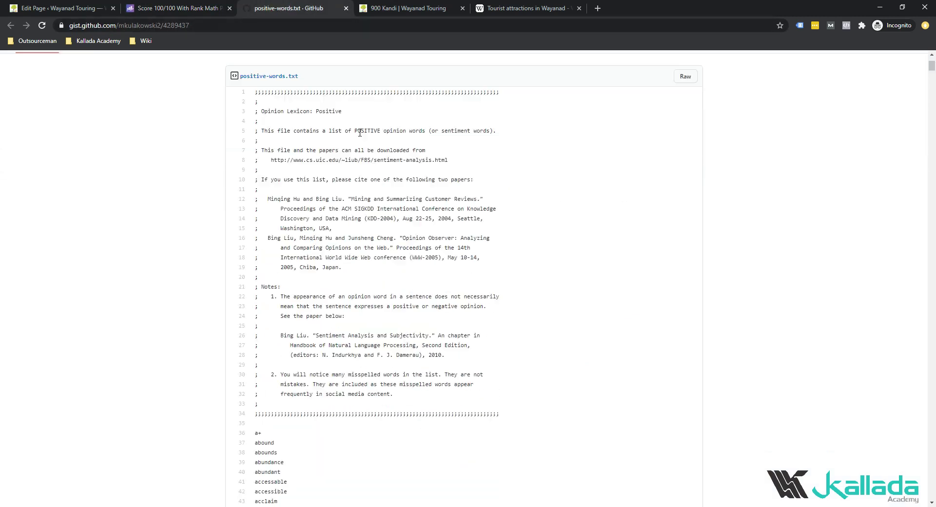
{"action": "scroll", "coordinate": [297, 107], "scroll_direction": "down", "scroll_amount": 8}
{"action": "scroll", "coordinate": [296, 114], "scroll_direction": "down", "scroll_amount": 4}
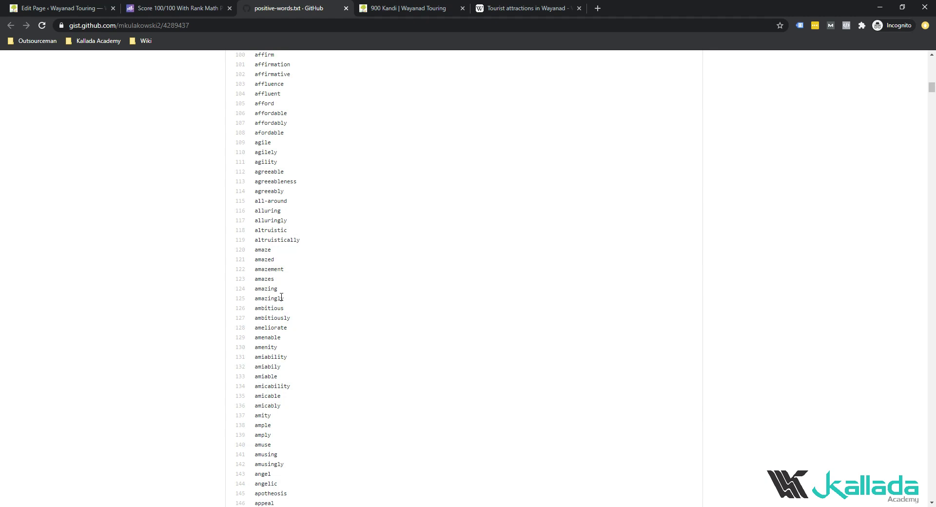
{"action": "scroll", "coordinate": [308, 339], "scroll_direction": "down", "scroll_amount": 10}
{"action": "scroll", "coordinate": [314, 340], "scroll_direction": "down", "scroll_amount": 7}
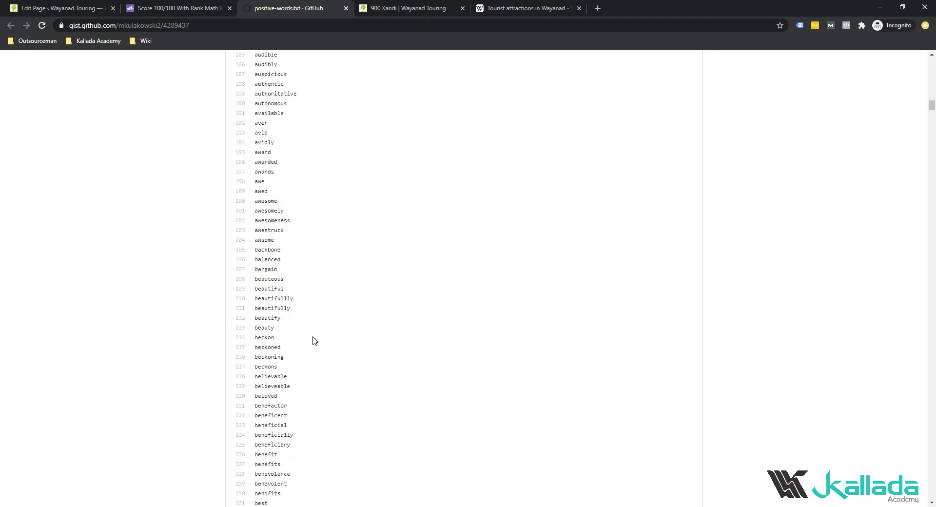
{"action": "scroll", "coordinate": [313, 383], "scroll_direction": "down", "scroll_amount": 1}
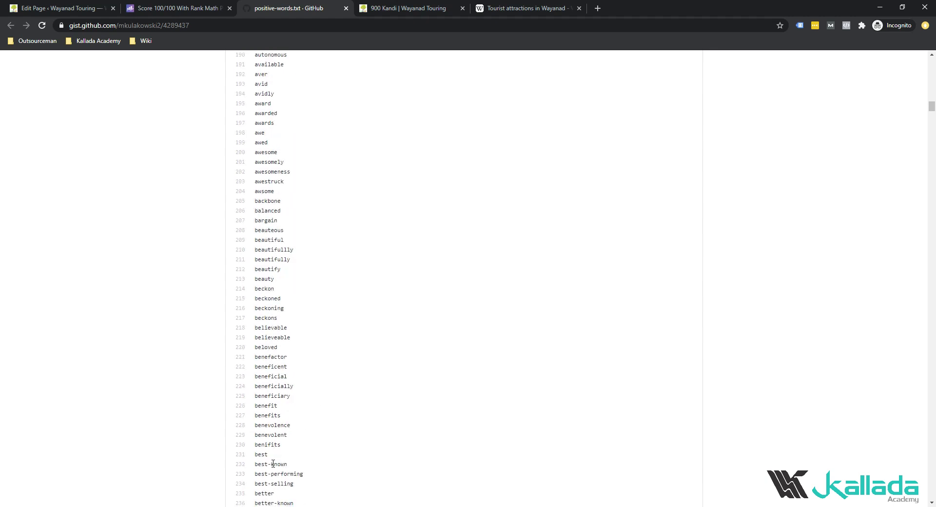
Extend the page title to "900 Kandi - Wayands Best Hidden Treasure"
{"action": "left_click", "coordinate": [195, 4]}
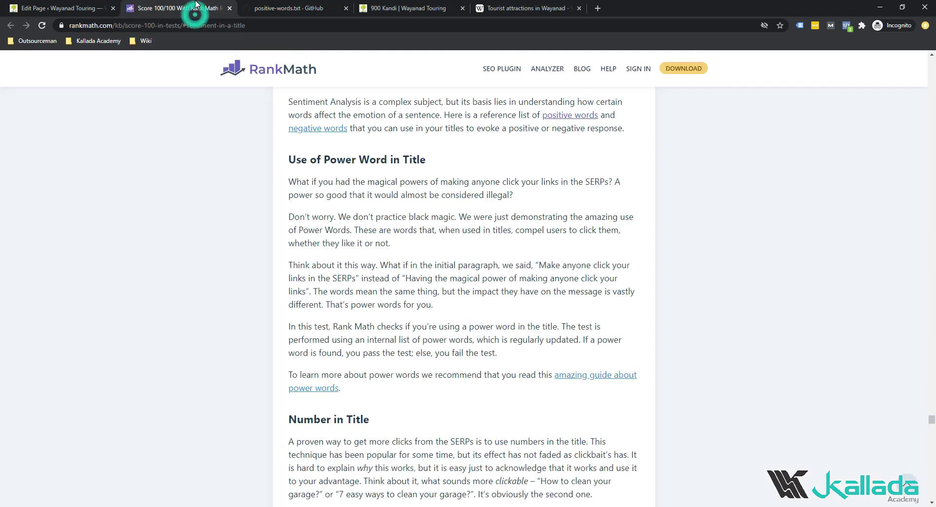
{"action": "left_click", "coordinate": [63, 8]}
{"action": "left_click", "coordinate": [411, 123]}
{"action": "type", "text": "- 9"}
{"action": "key", "text": "BackSpace"}
{"action": "type", "text": "Wayands Best Hidden Treasure"}
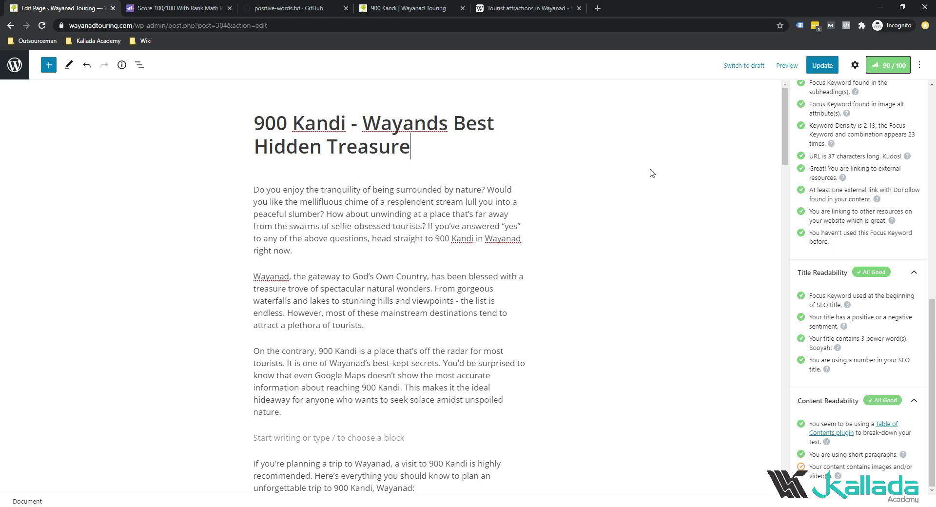
{"action": "left_click", "coordinate": [698, 182]}
Revisit the word list and guide, and show the explanation of the title sentiment check in Title Readability
{"action": "left_click", "coordinate": [259, 8]}
{"action": "left_click", "coordinate": [184, 8]}
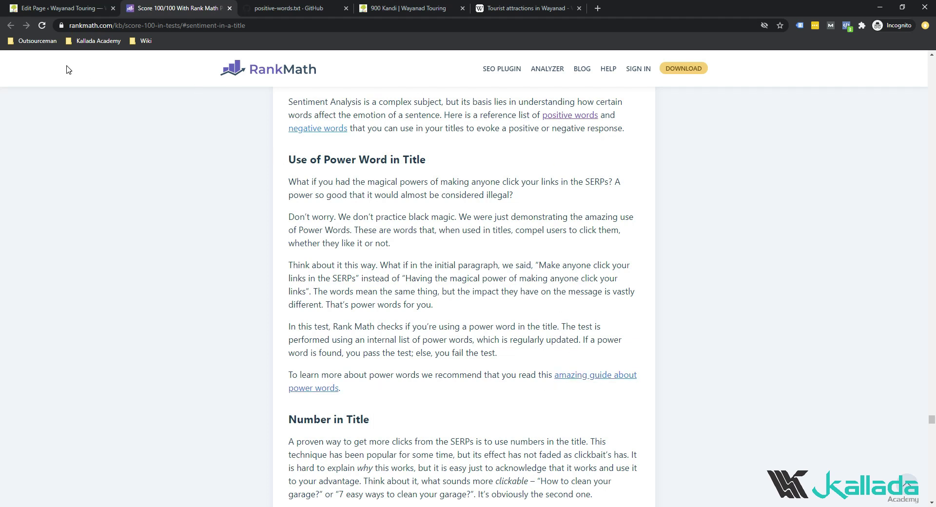
{"action": "left_click", "coordinate": [93, 8]}
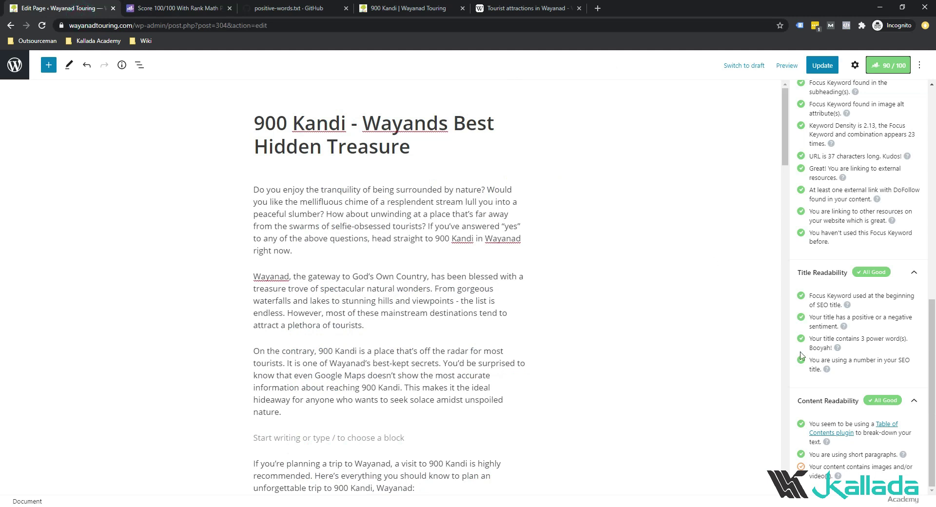
{"action": "mouse_move", "coordinate": [844, 325]}
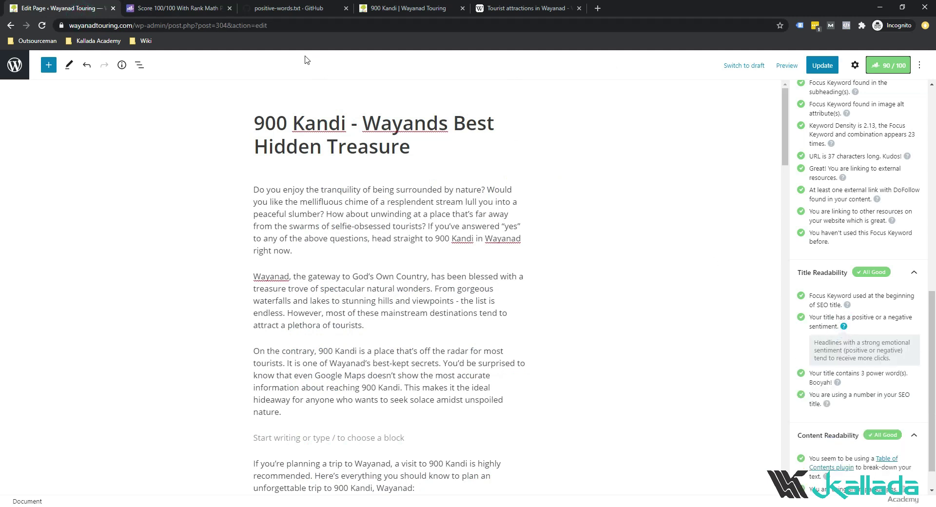
Open Rank Math's guide about power words, skim its contents, close it and return to the page editor
{"action": "left_click", "coordinate": [205, 7]}
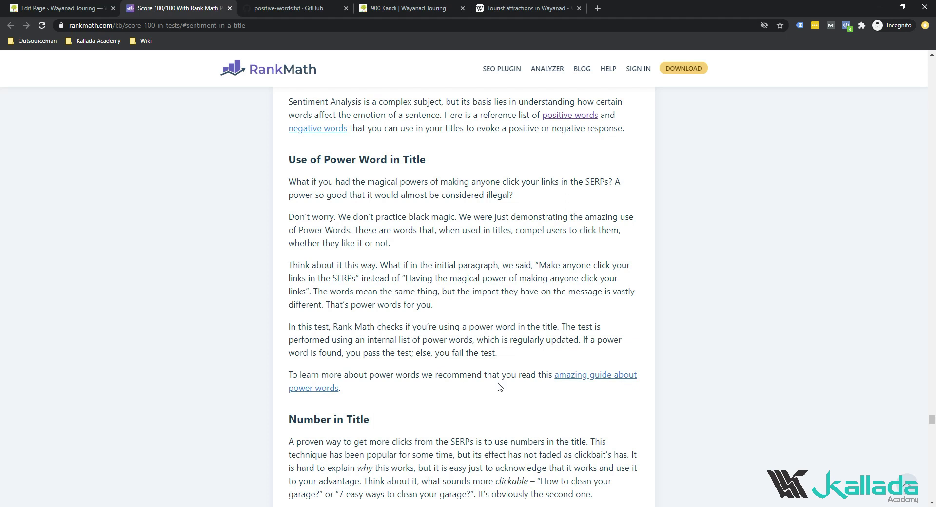
{"action": "right_click", "coordinate": [586, 378]}
{"action": "left_click", "coordinate": [600, 382]}
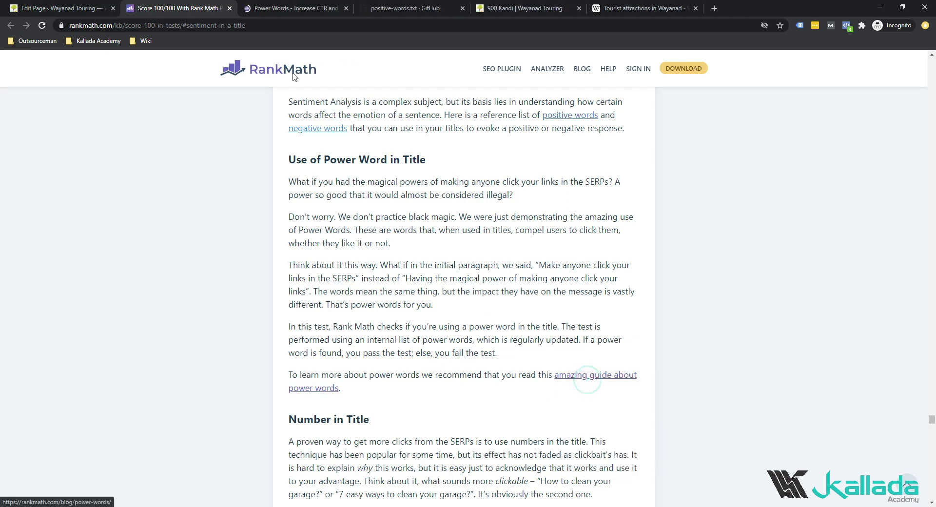
{"action": "left_click", "coordinate": [293, 8]}
{"action": "scroll", "coordinate": [443, 204], "scroll_direction": "down", "scroll_amount": 9}
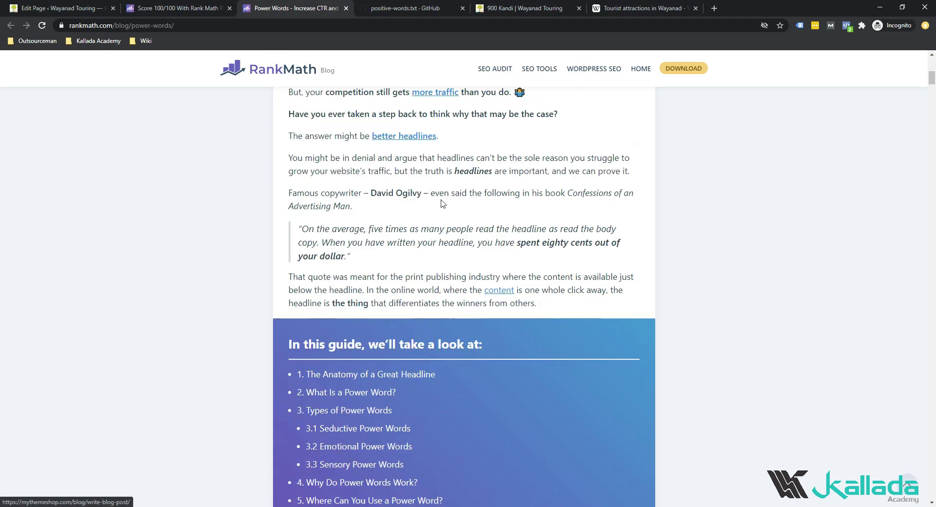
{"action": "scroll", "coordinate": [443, 204], "scroll_direction": "down", "scroll_amount": 8}
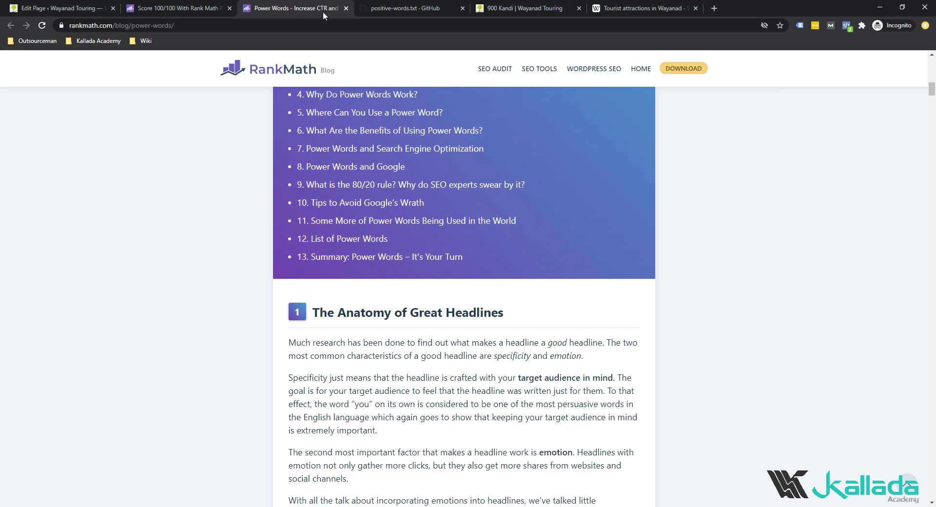
{"action": "left_click", "coordinate": [346, 8]}
{"action": "left_click", "coordinate": [62, 7]}
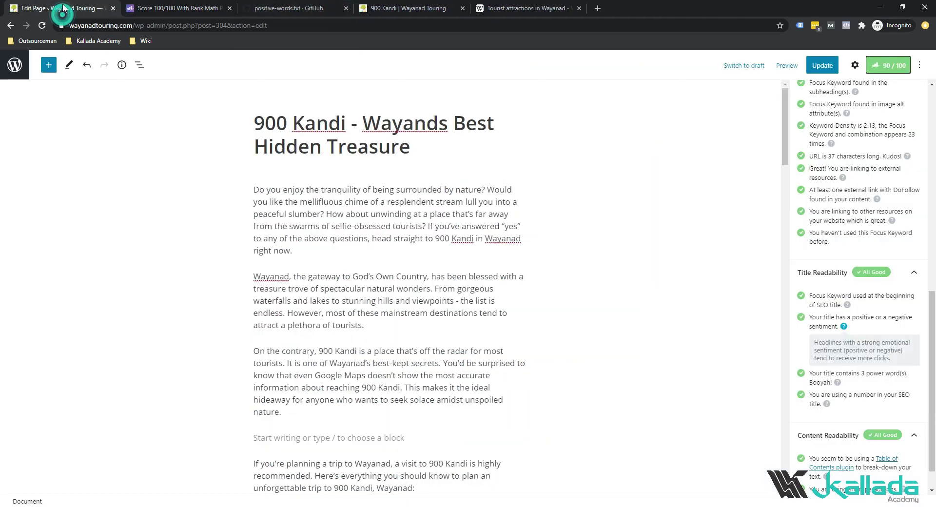
Insert a Table of Contents block directly below the page title and update the page
{"action": "scroll", "coordinate": [896, 351], "scroll_direction": "down", "scroll_amount": 1}
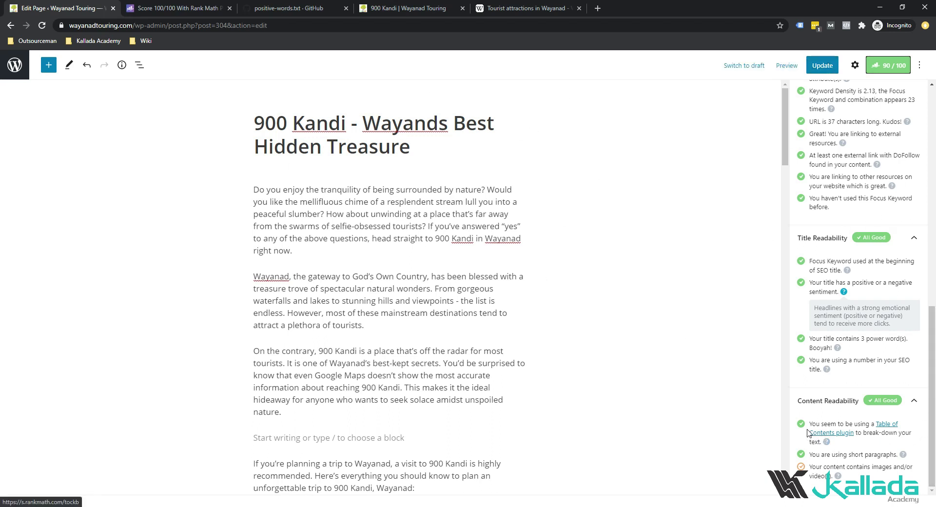
{"action": "left_click", "coordinate": [443, 159]}
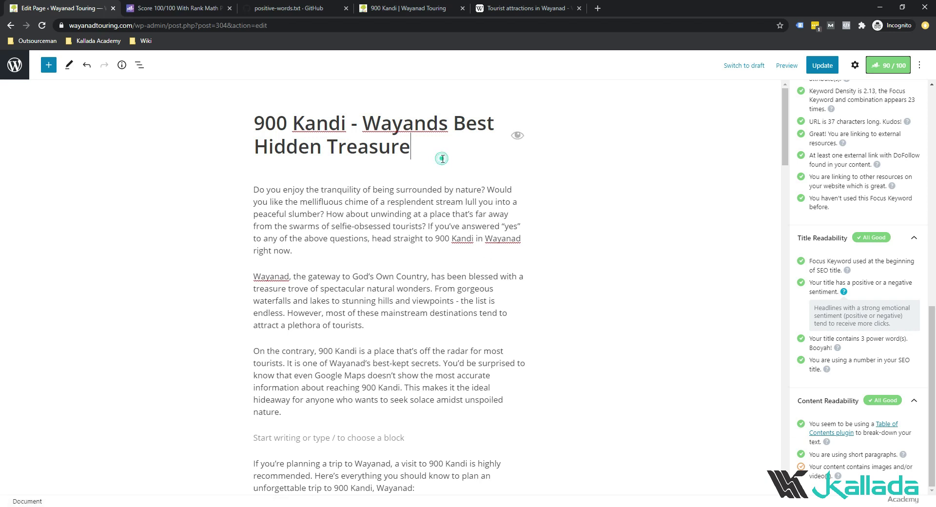
{"action": "key", "text": "Return"}
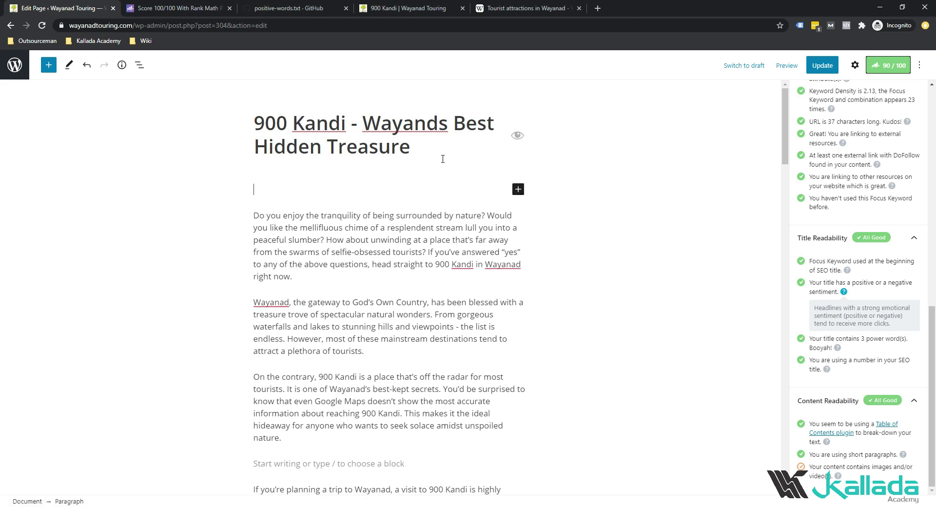
{"action": "left_click", "coordinate": [518, 189]}
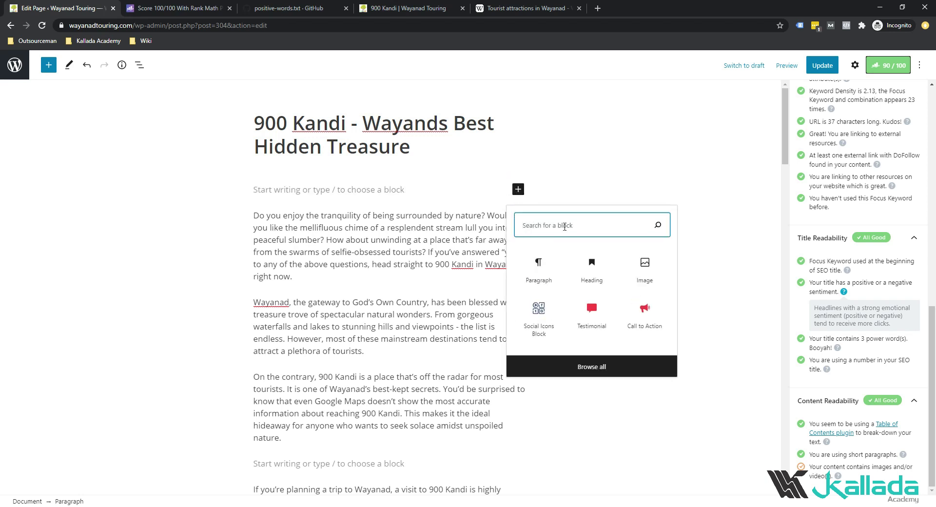
{"action": "type", "text": "table"}
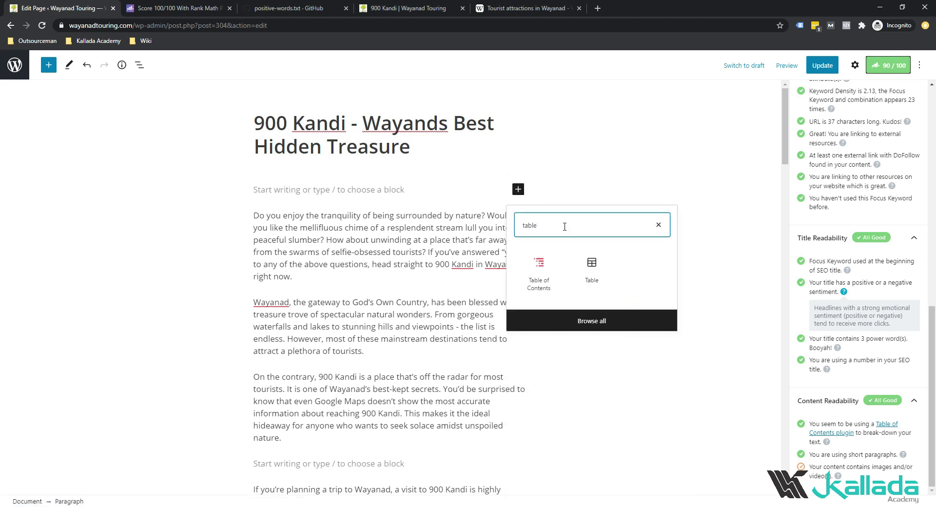
{"action": "left_click", "coordinate": [539, 278]}
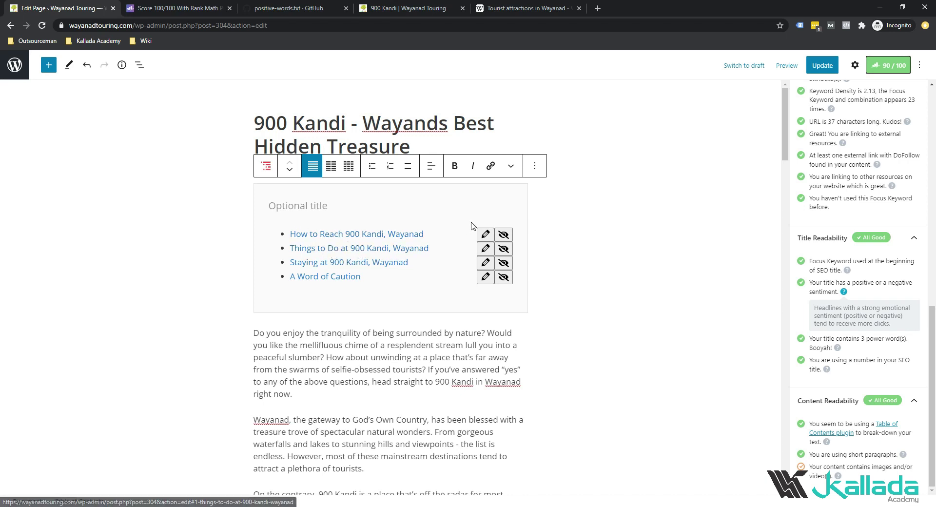
{"action": "left_click", "coordinate": [302, 203]}
{"action": "left_click", "coordinate": [827, 72]}
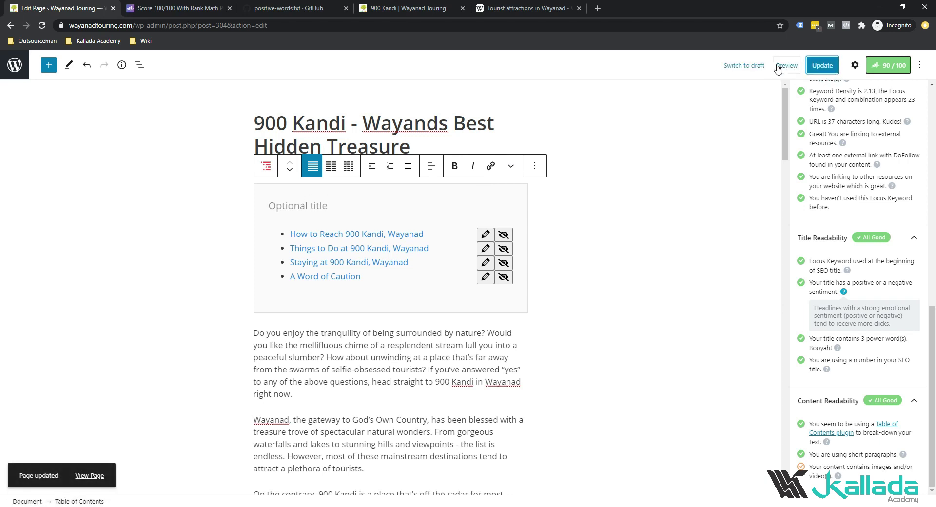
Preview the page in a new tab to check the table of contents, and return to the page editor
{"action": "left_click", "coordinate": [780, 65]}
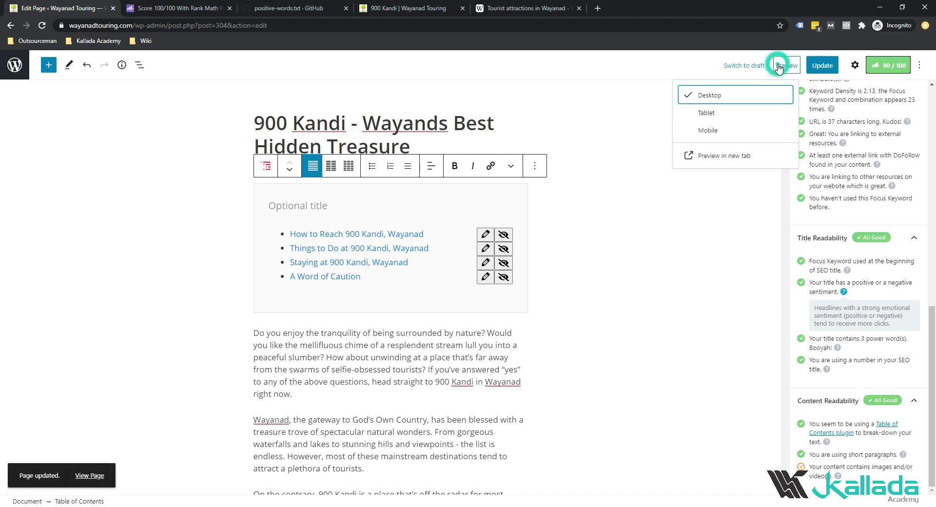
{"action": "left_click", "coordinate": [738, 156]}
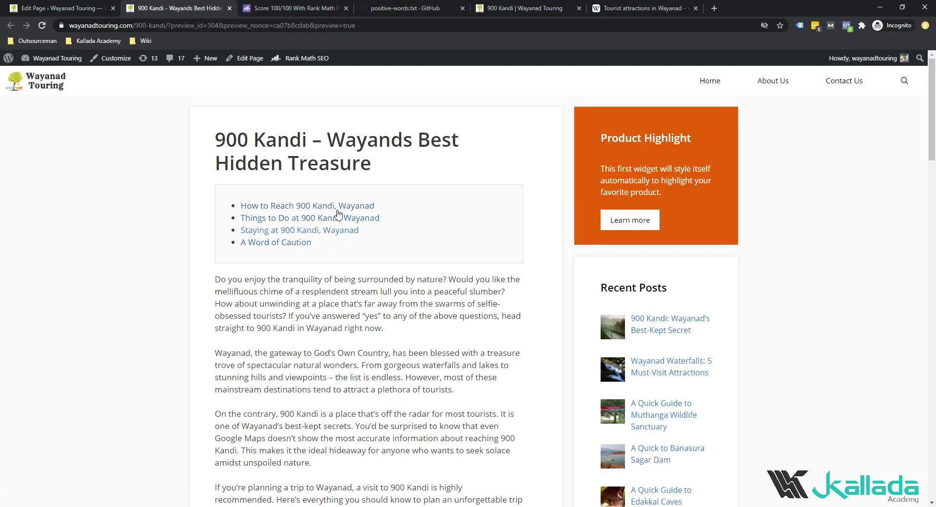
{"action": "left_click", "coordinate": [59, 8]}
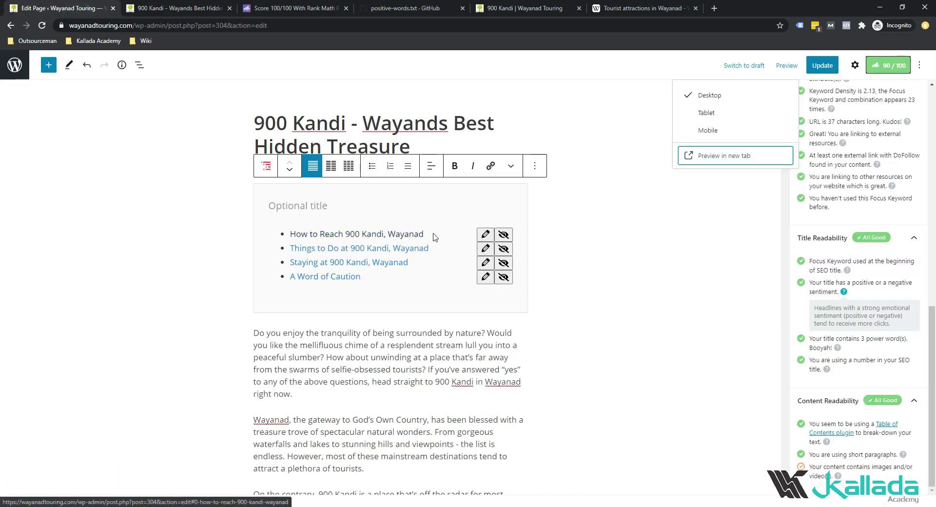
Give the Table of Contents block the title "Contents:" and update the page
{"action": "left_click", "coordinate": [502, 236]}
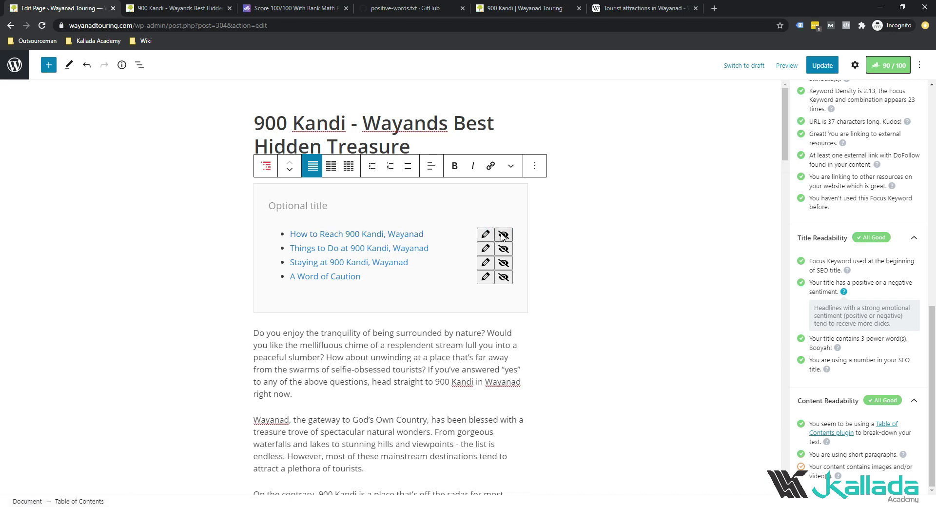
{"action": "left_click", "coordinate": [325, 208]}
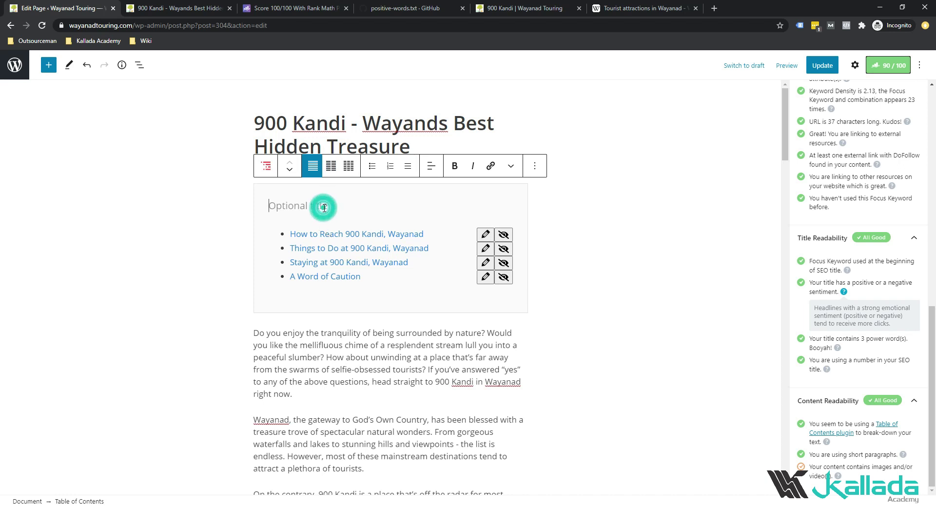
{"action": "type", "text": "Contents:"}
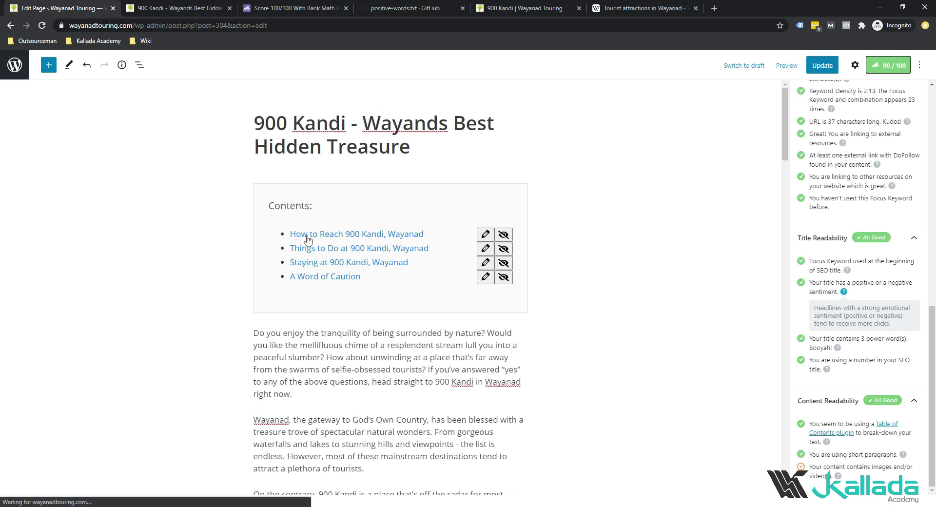
{"action": "left_click", "coordinate": [613, 206]}
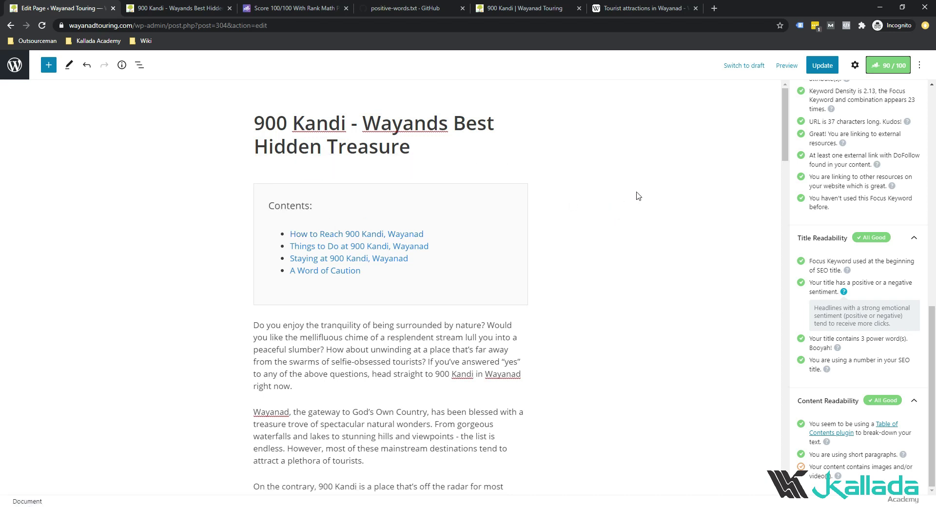
{"action": "left_click", "coordinate": [814, 68]}
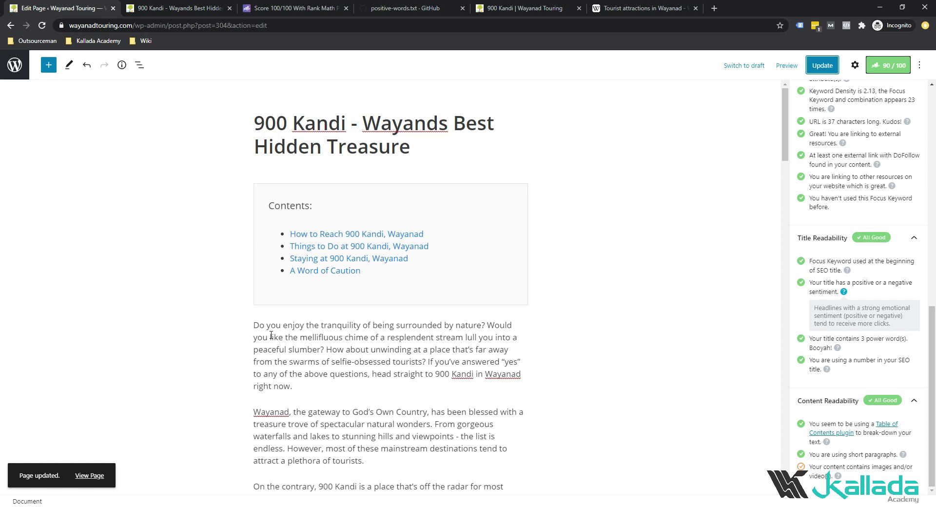
Look through the page's body text to examine how short its paragraphs are, from the introduction to the later sections
{"action": "scroll", "coordinate": [271, 336], "scroll_direction": "down", "scroll_amount": 3}
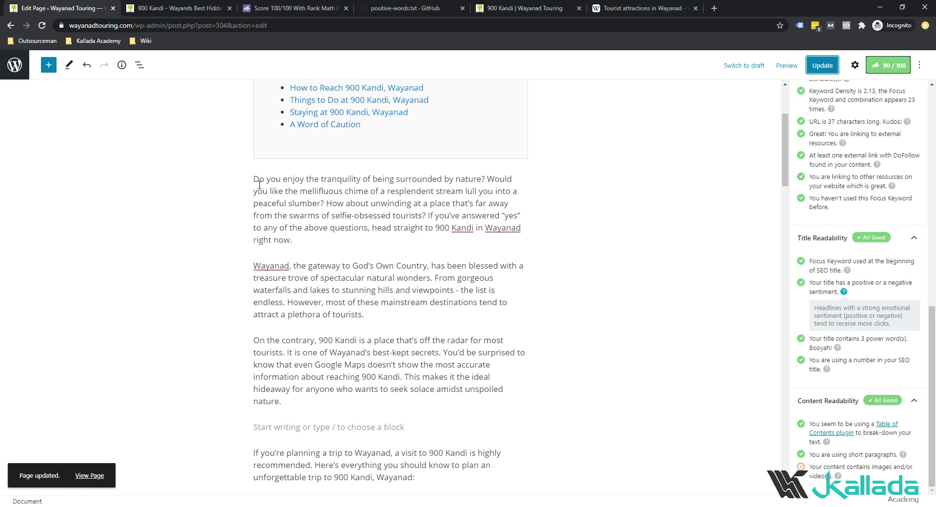
{"action": "left_click_drag", "start_coordinate": [260, 184], "coordinate": [359, 228]}
{"action": "scroll", "coordinate": [369, 291], "scroll_direction": "down", "scroll_amount": 3}
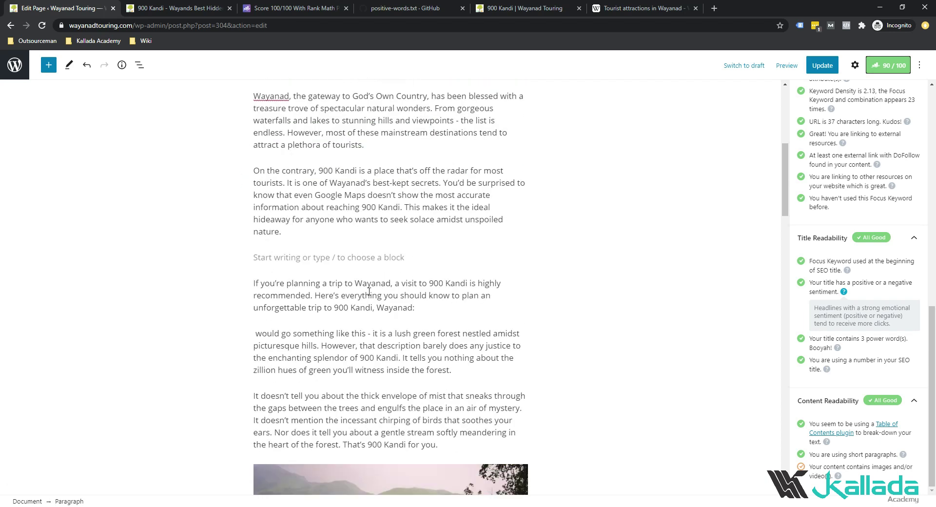
{"action": "scroll", "coordinate": [369, 291], "scroll_direction": "down", "scroll_amount": 20}
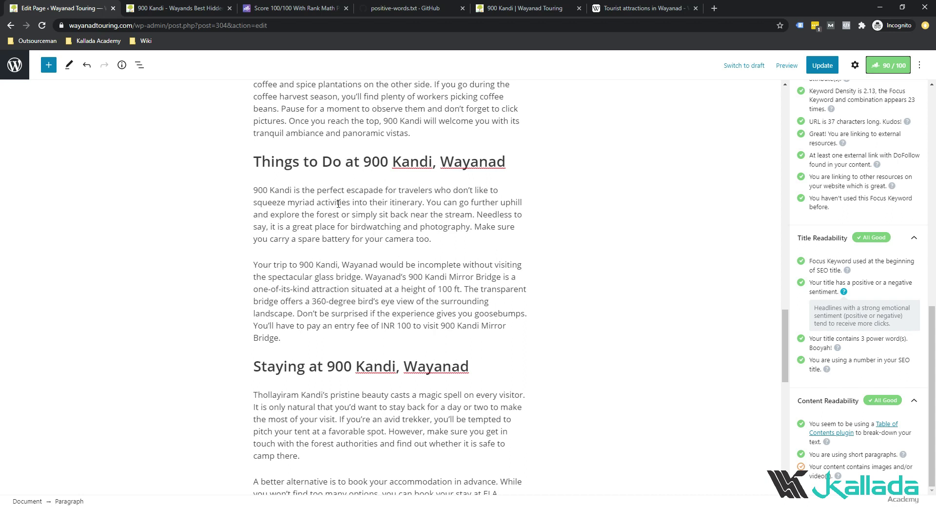
{"action": "scroll", "coordinate": [338, 204], "scroll_direction": "up", "scroll_amount": 20}
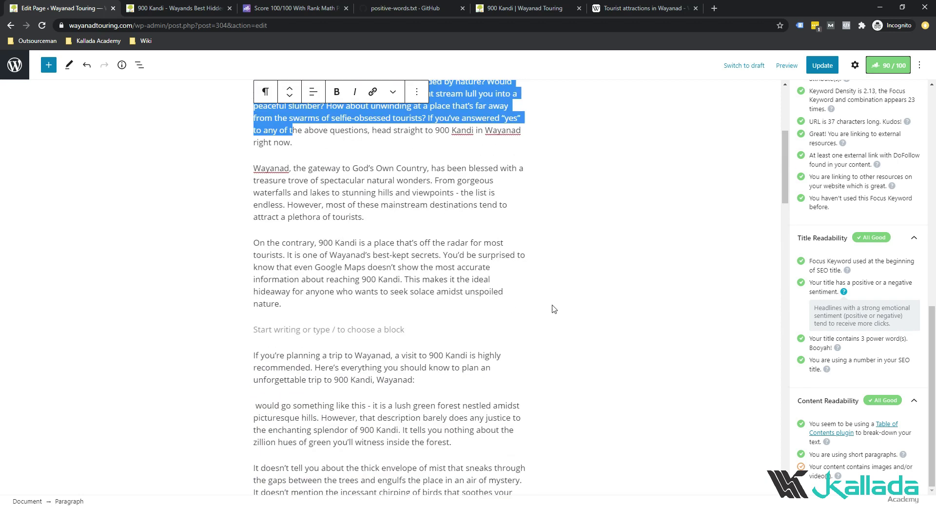
{"action": "scroll", "coordinate": [429, 219], "scroll_direction": "up", "scroll_amount": 3}
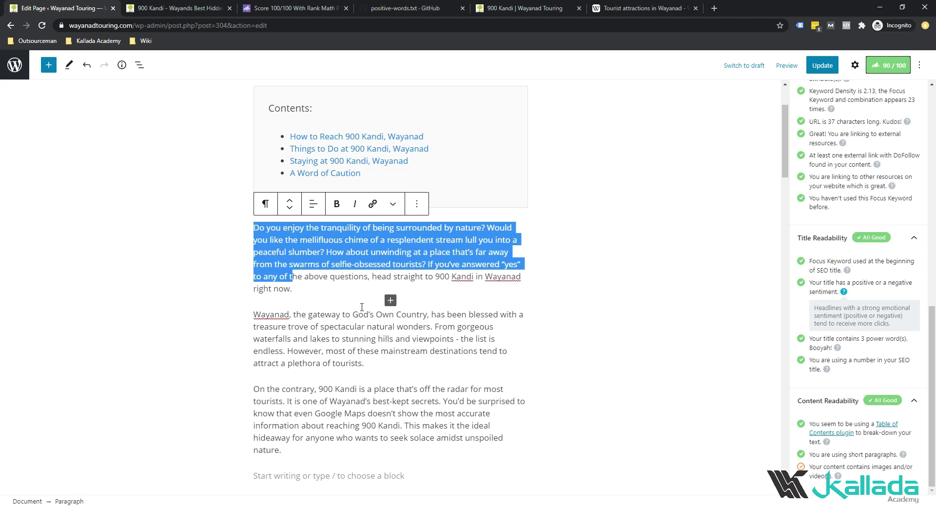
{"action": "left_click", "coordinate": [510, 293]}
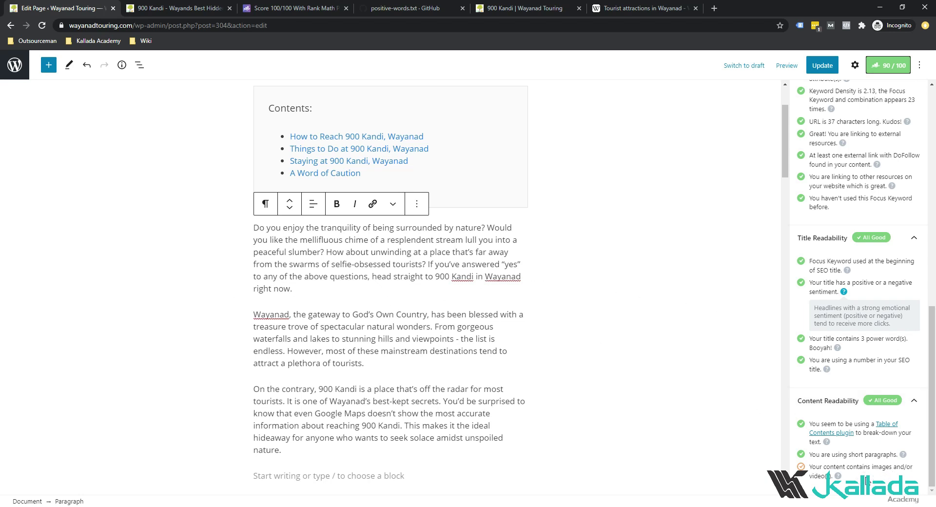
Insert the media library image 900-9.jpg after the first paragraph under "How to Reach 900 Kandi, Wayanad"
{"action": "scroll", "coordinate": [317, 295], "scroll_direction": "down", "scroll_amount": 5}
{"action": "scroll", "coordinate": [329, 298], "scroll_direction": "down", "scroll_amount": 1}
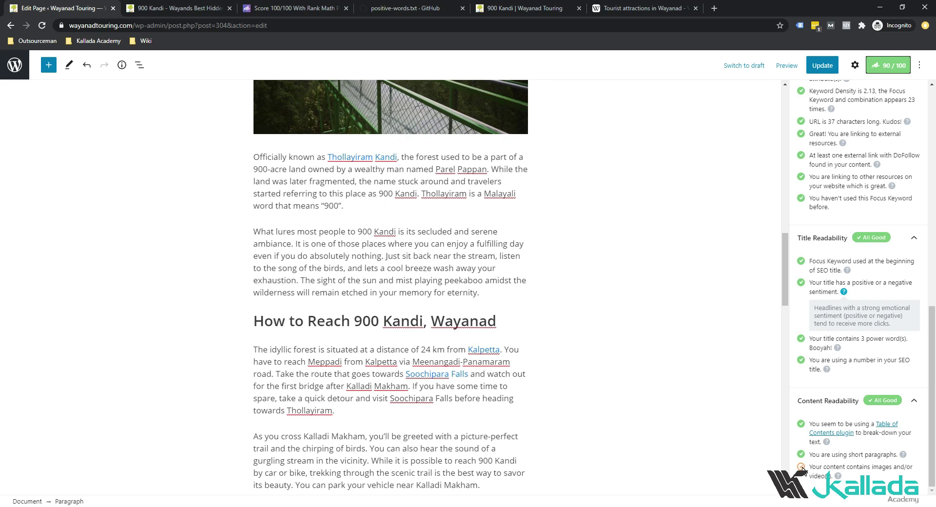
{"action": "scroll", "coordinate": [608, 343], "scroll_direction": "down", "scroll_amount": 4}
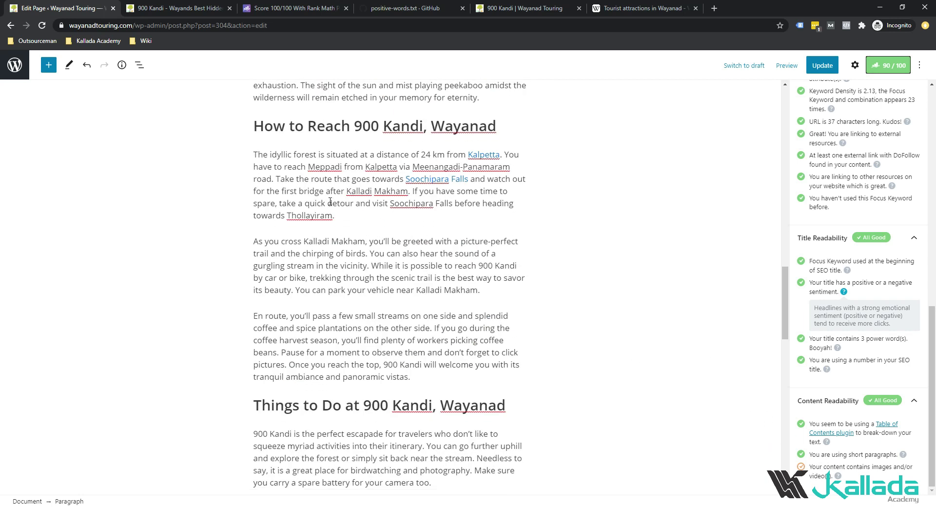
{"action": "left_click", "coordinate": [360, 212]}
{"action": "key", "text": "Return"}
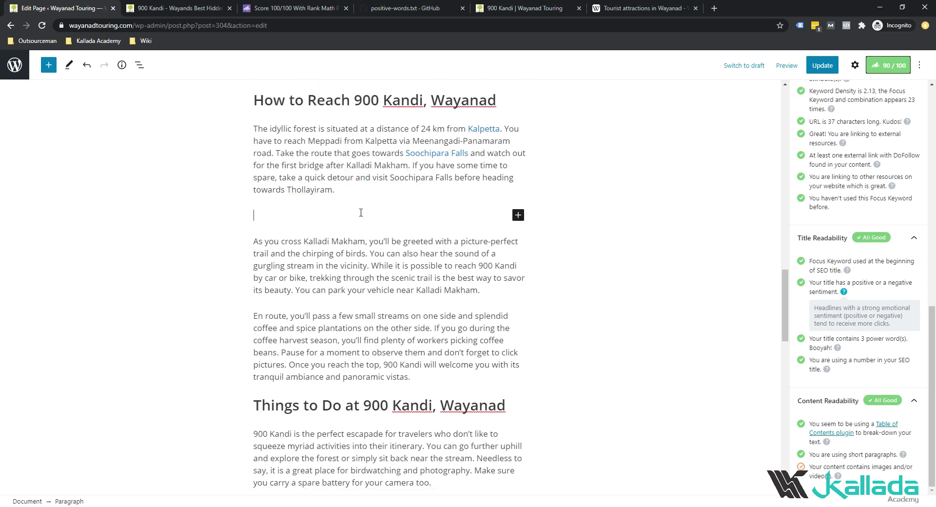
{"action": "left_click", "coordinate": [519, 215]}
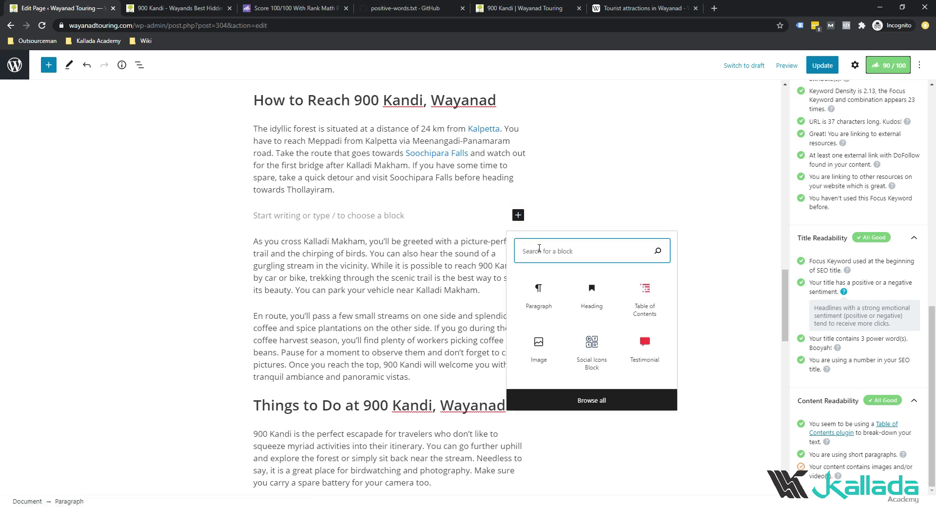
{"action": "type", "text": "image"}
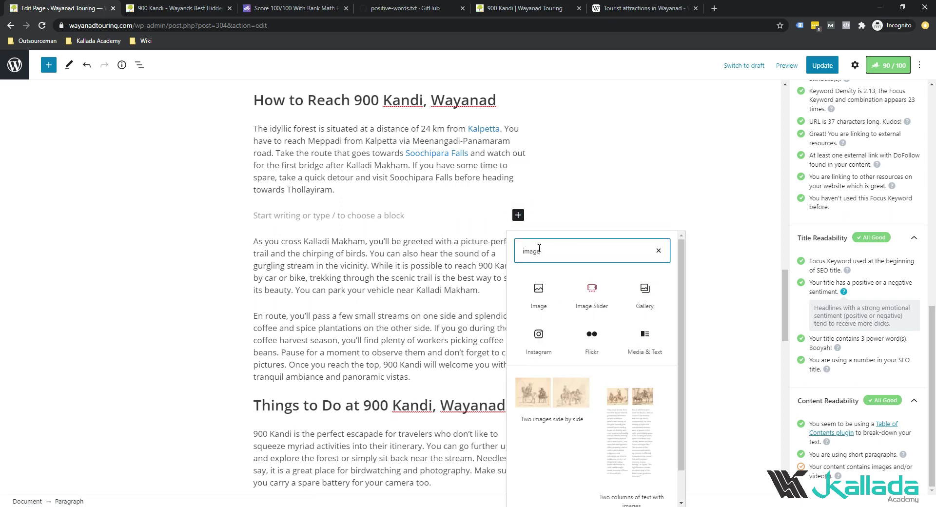
{"action": "left_click", "coordinate": [538, 288]}
{"action": "left_click", "coordinate": [318, 277]}
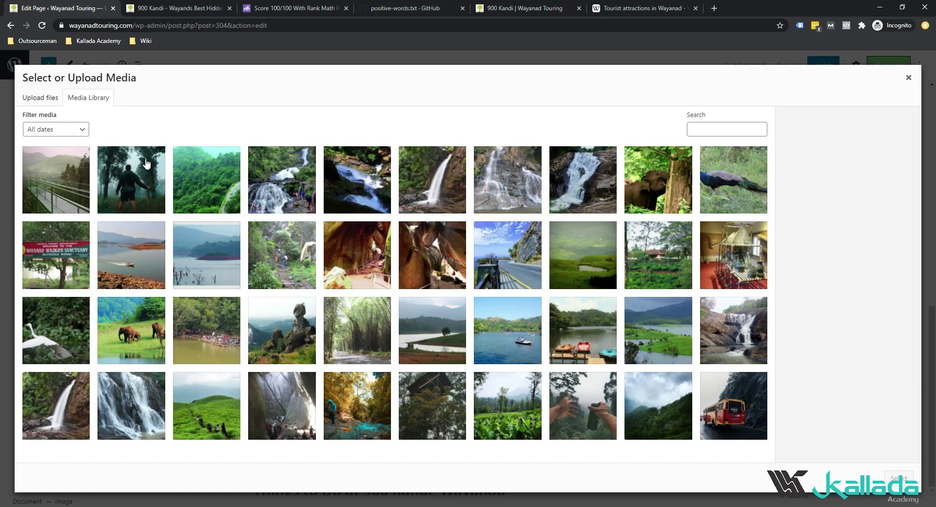
{"action": "left_click", "coordinate": [146, 166]}
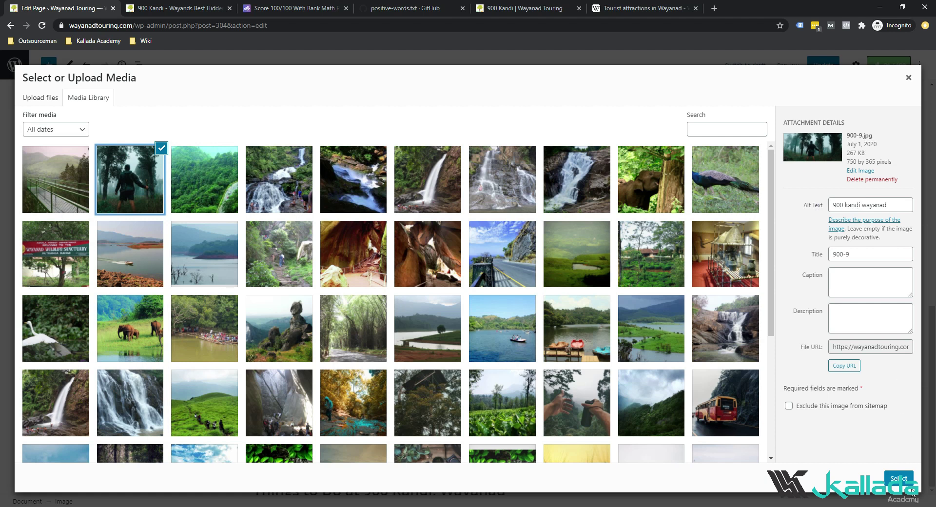
{"action": "left_click", "coordinate": [900, 479]}
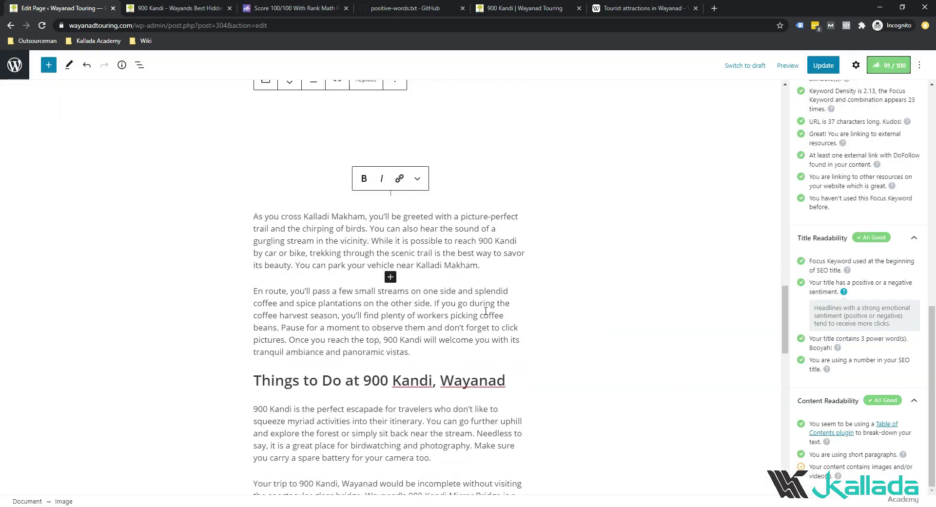
{"action": "scroll", "coordinate": [486, 311], "scroll_direction": "down", "scroll_amount": 7}
{"action": "left_click", "coordinate": [396, 359]}
{"action": "left_click_drag", "start_coordinate": [407, 372], "coordinate": [471, 381]}
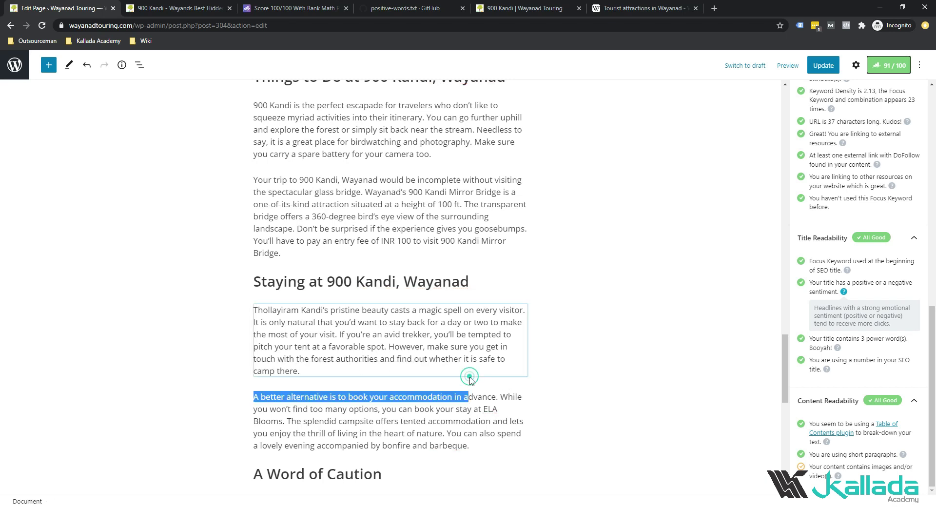
{"action": "left_click", "coordinate": [444, 376]}
{"action": "key", "text": "Return"}
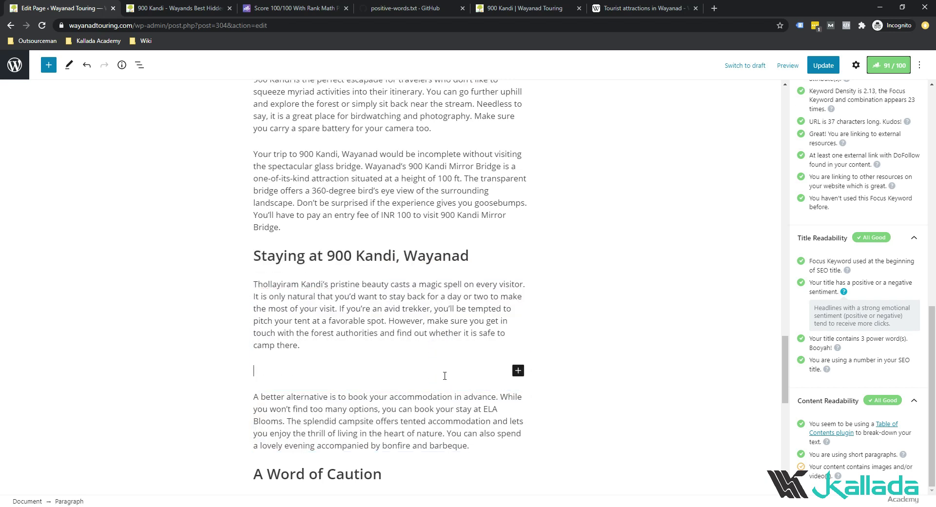
{"action": "left_click", "coordinate": [518, 371]}
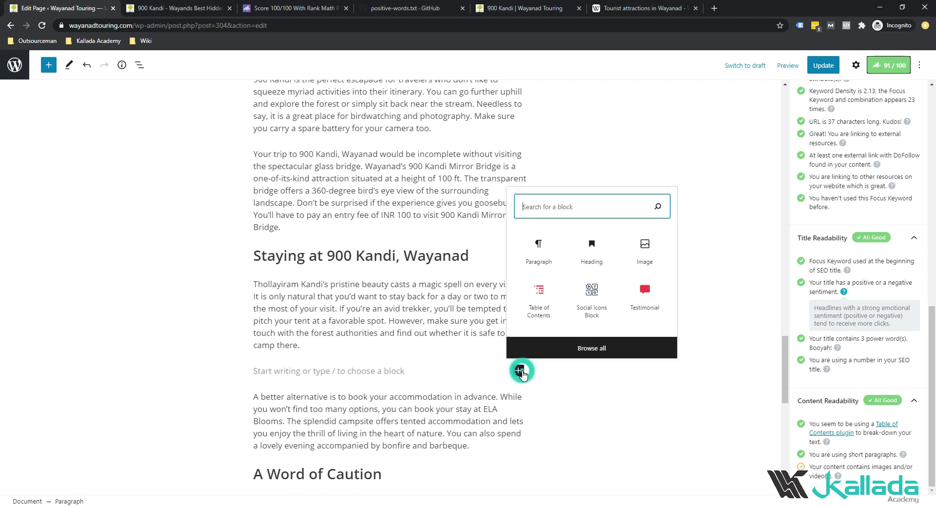
{"action": "left_click", "coordinate": [645, 242]}
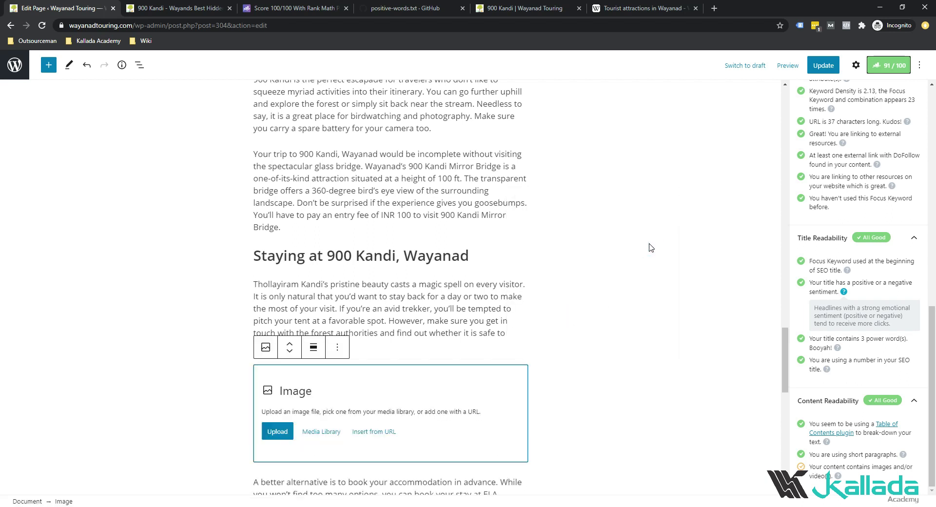
{"action": "left_click", "coordinate": [321, 432]}
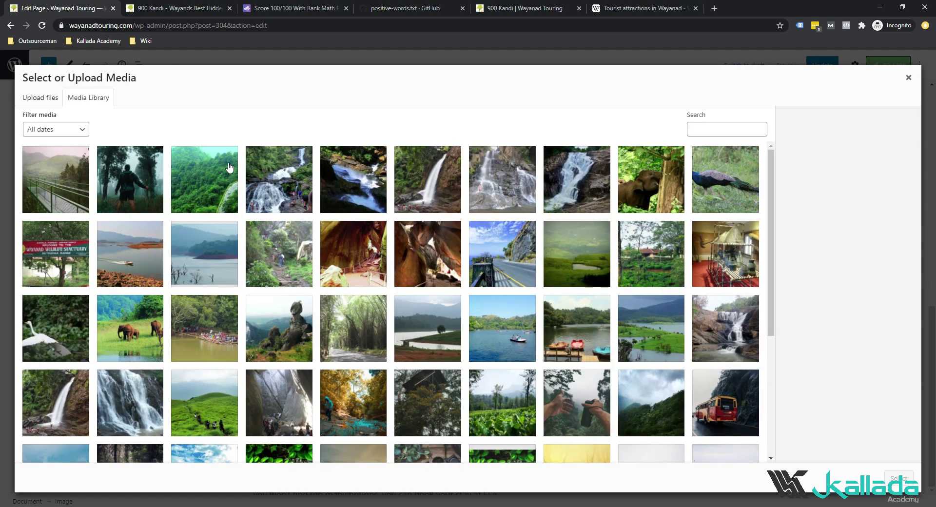
{"action": "left_click", "coordinate": [228, 169]}
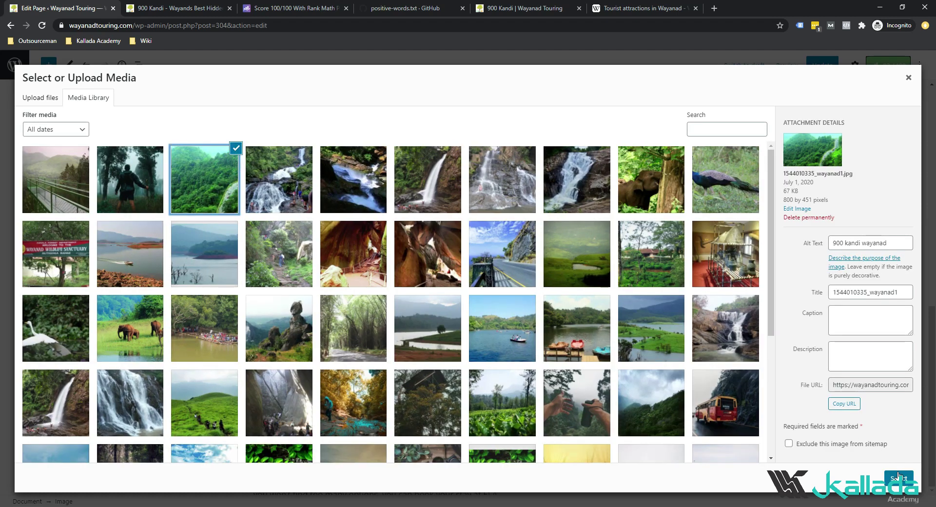
{"action": "left_click", "coordinate": [899, 477]}
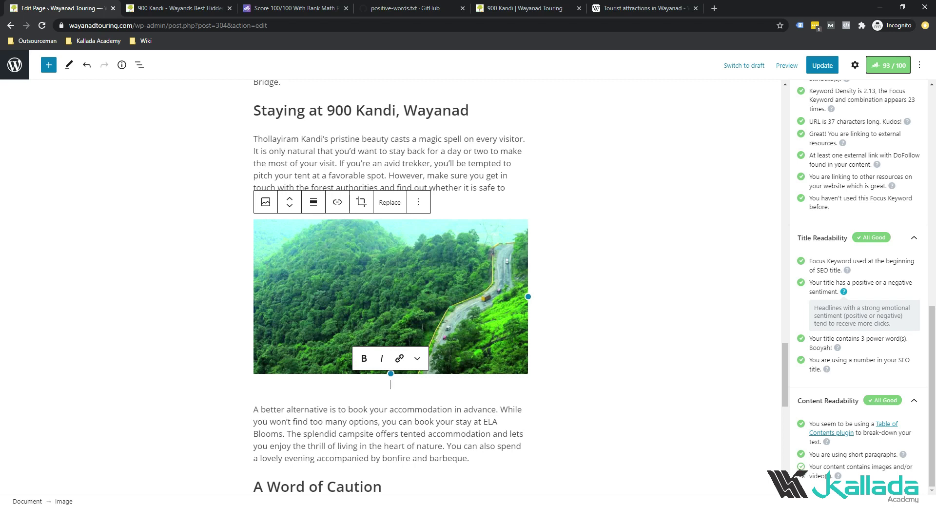
Insert the media library waterfall photo with alt text "900 Kandi" after the paragraph about packing a woolen jacket or shawl
{"action": "scroll", "coordinate": [556, 370], "scroll_direction": "down", "scroll_amount": 8}
{"action": "left_click", "coordinate": [399, 252]}
{"action": "key", "text": "Return"}
{"action": "left_click", "coordinate": [518, 249]}
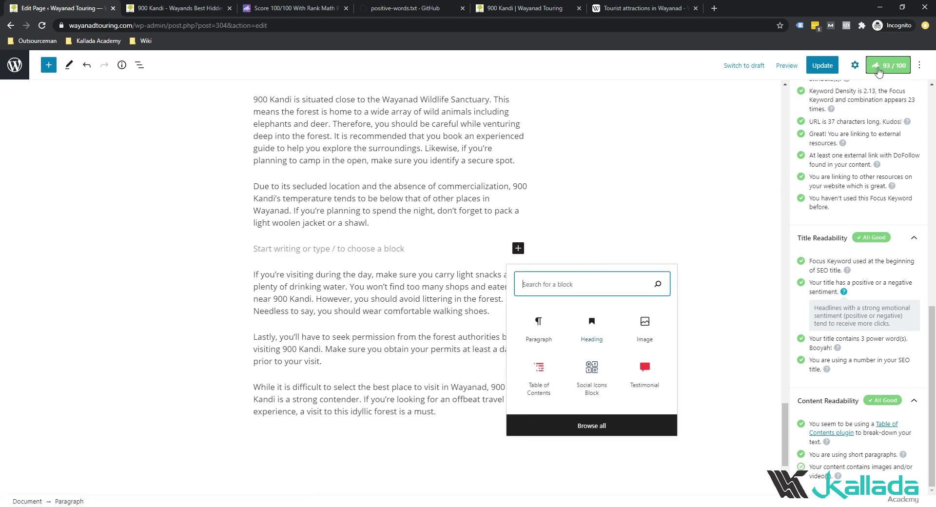
{"action": "left_click", "coordinate": [644, 326]}
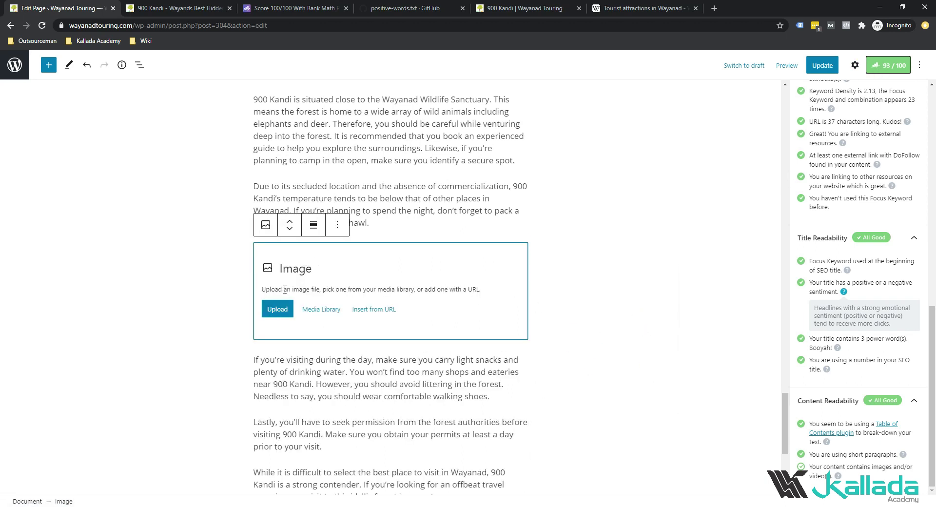
{"action": "left_click", "coordinate": [316, 309]}
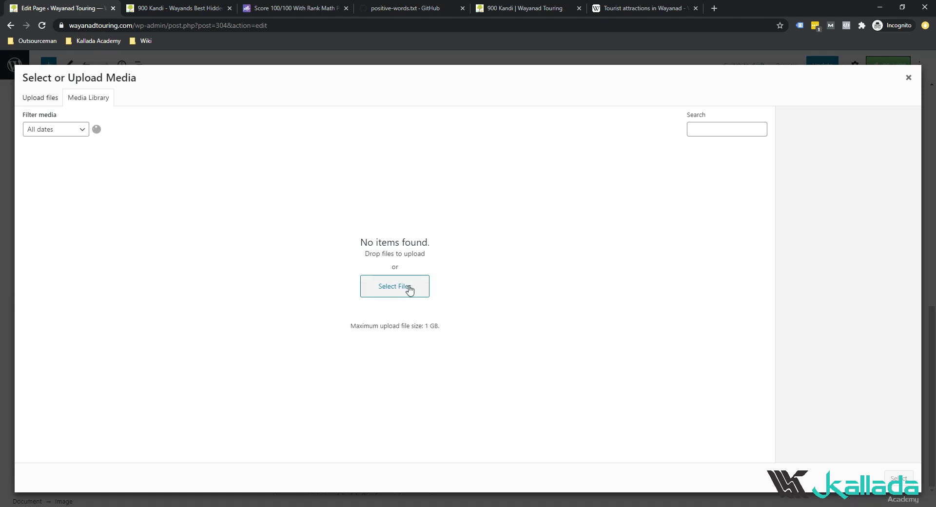
{"action": "left_click", "coordinate": [409, 290]}
{"action": "left_click", "coordinate": [435, 246]}
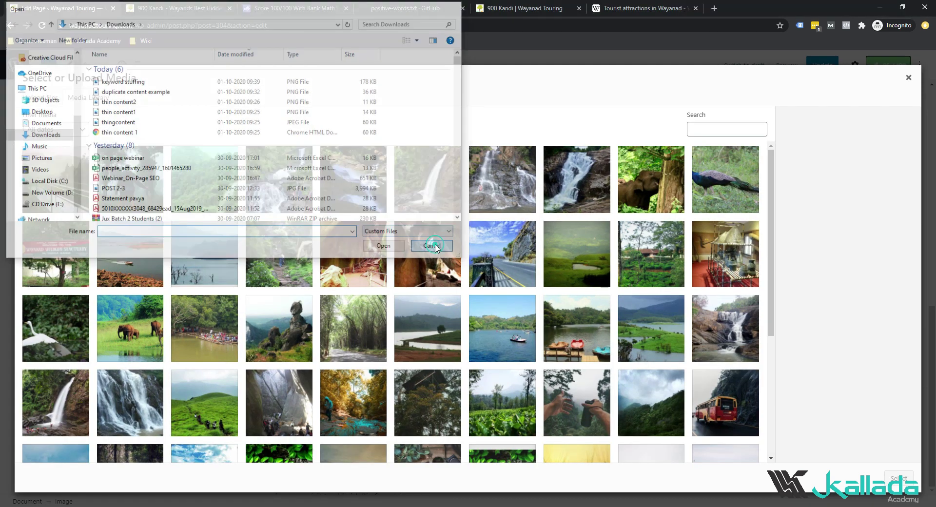
{"action": "left_click", "coordinate": [279, 191]}
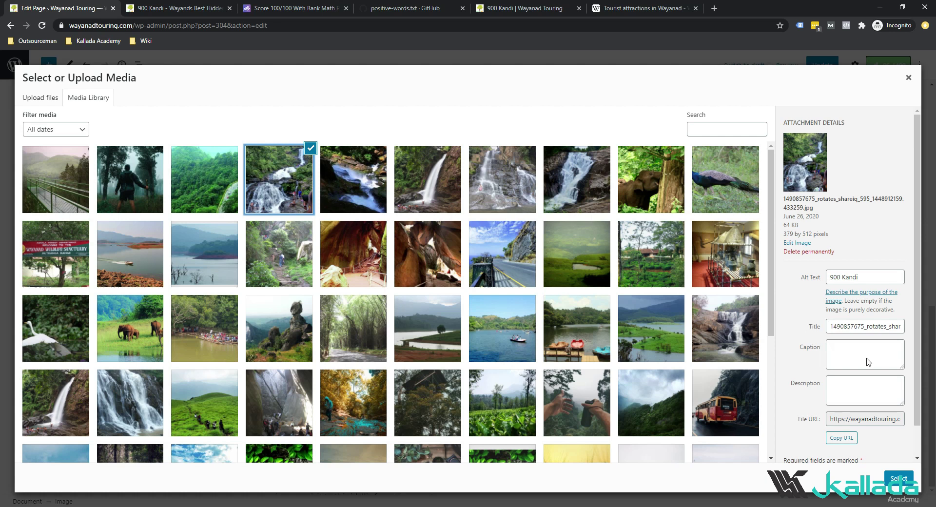
{"action": "left_click", "coordinate": [896, 476]}
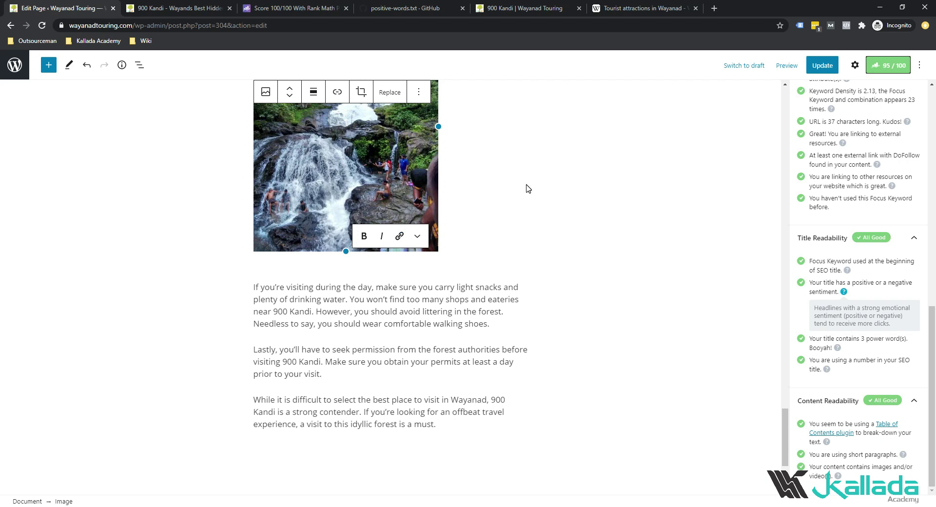
Update the published 900 Kandi page to save its new images, and review the Basic SEO checks and the page content up to its title
{"action": "scroll", "coordinate": [496, 207], "scroll_direction": "up", "scroll_amount": 2}
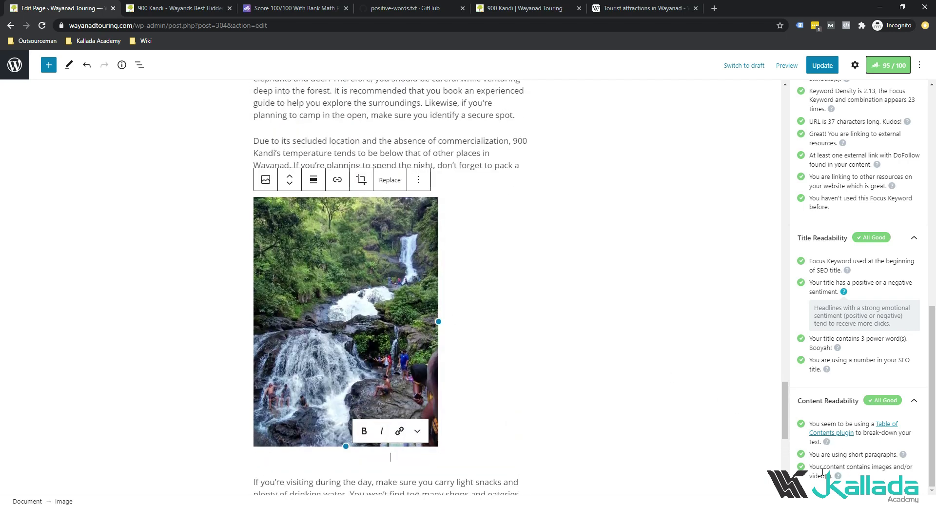
{"action": "left_click", "coordinate": [824, 66]}
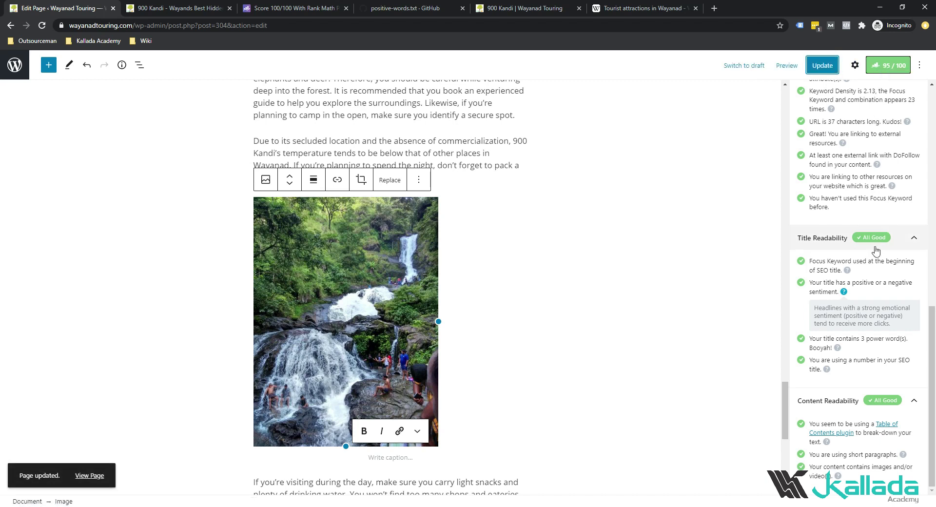
{"action": "scroll", "coordinate": [876, 263], "scroll_direction": "up", "scroll_amount": 10}
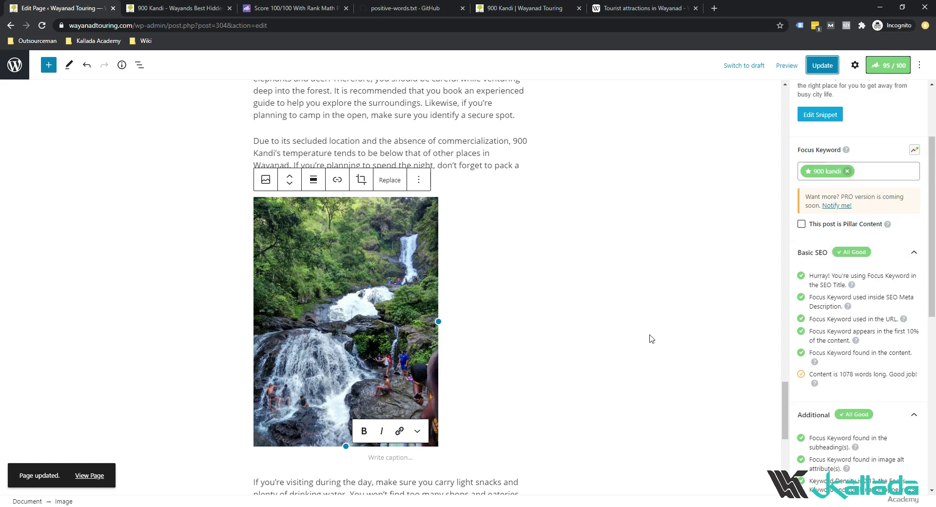
{"action": "scroll", "coordinate": [589, 274], "scroll_direction": "down", "scroll_amount": 3}
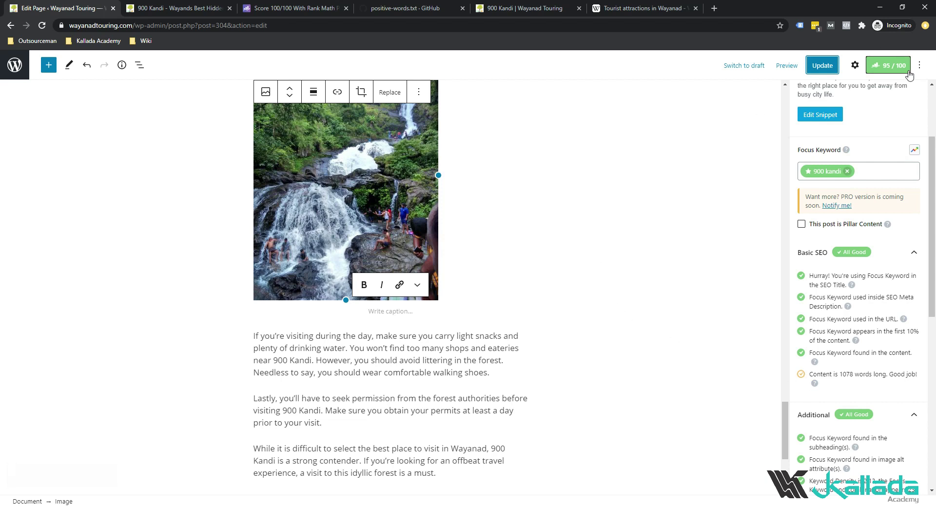
{"action": "scroll", "coordinate": [621, 185], "scroll_direction": "up", "scroll_amount": 3}
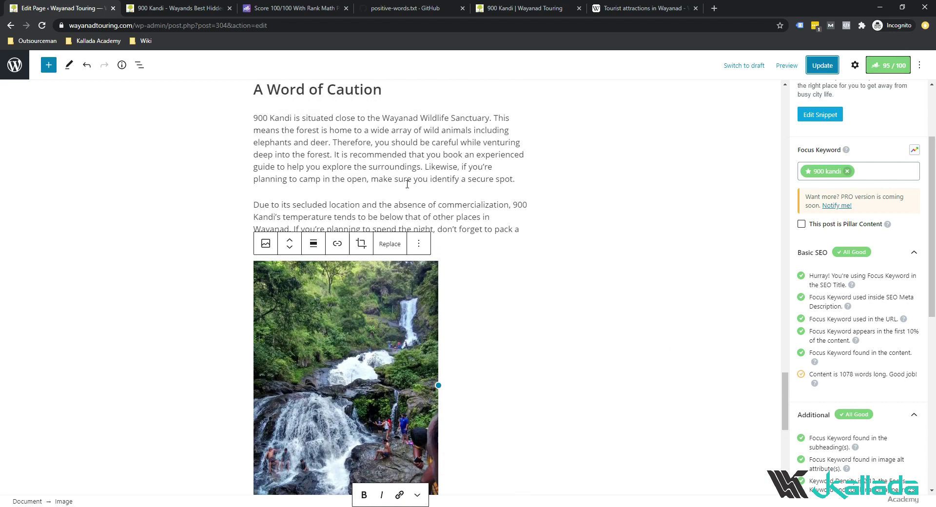
{"action": "scroll", "coordinate": [409, 195], "scroll_direction": "up", "scroll_amount": 15}
{"action": "scroll", "coordinate": [413, 216], "scroll_direction": "up", "scroll_amount": 10}
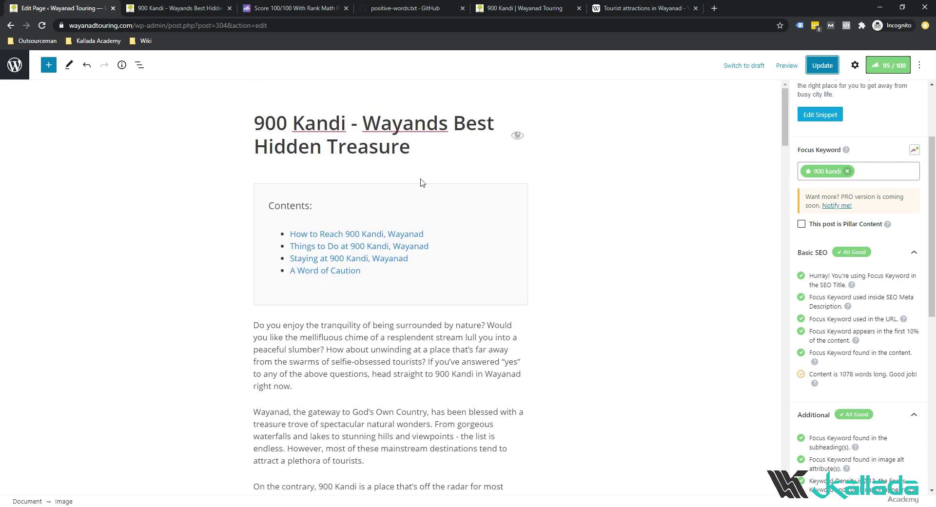